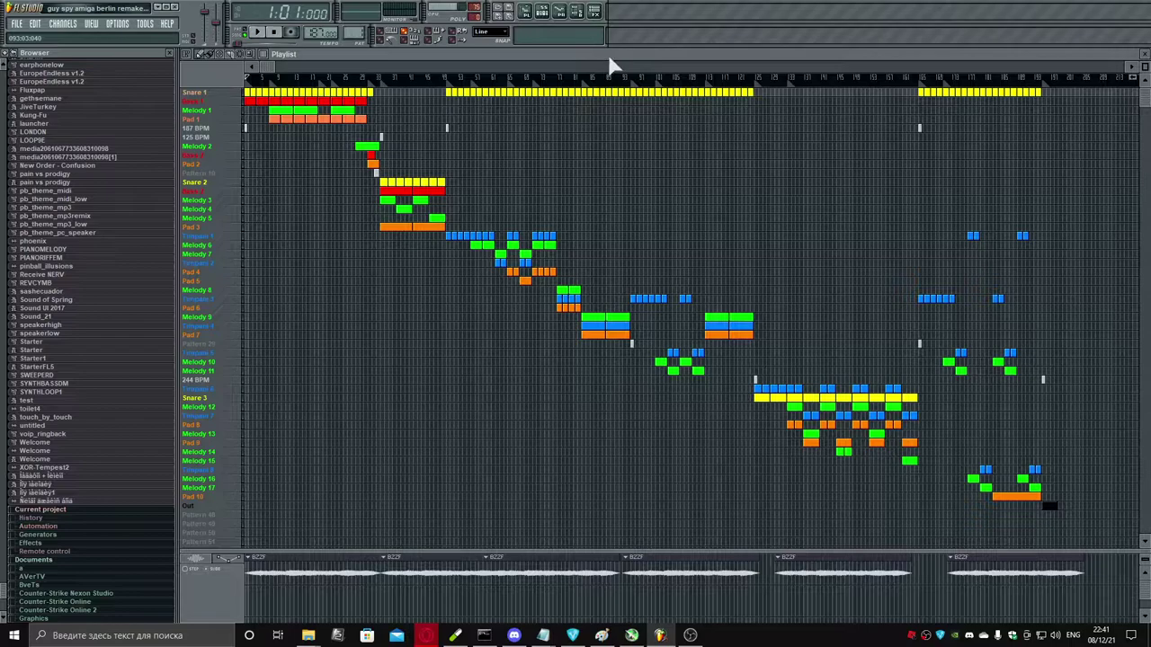
Step: Restore the playlist to its smaller size and show the step sequencer beside it
double_click(609, 55)
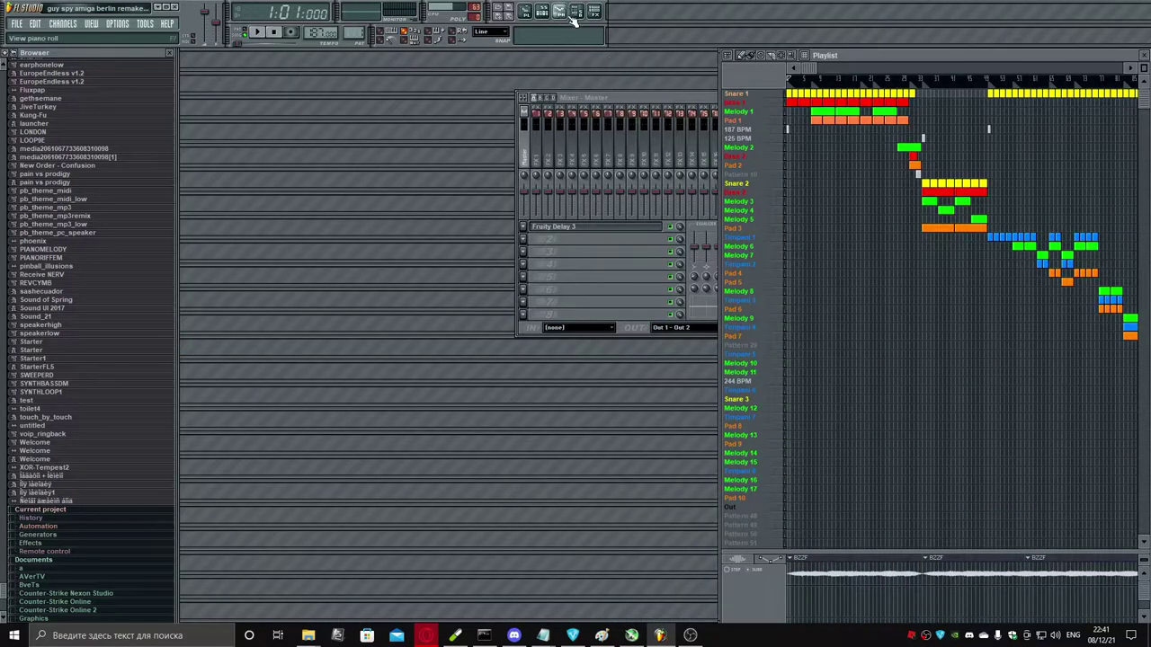
left_click(525, 13)
left_click(525, 13)
left_click(541, 13)
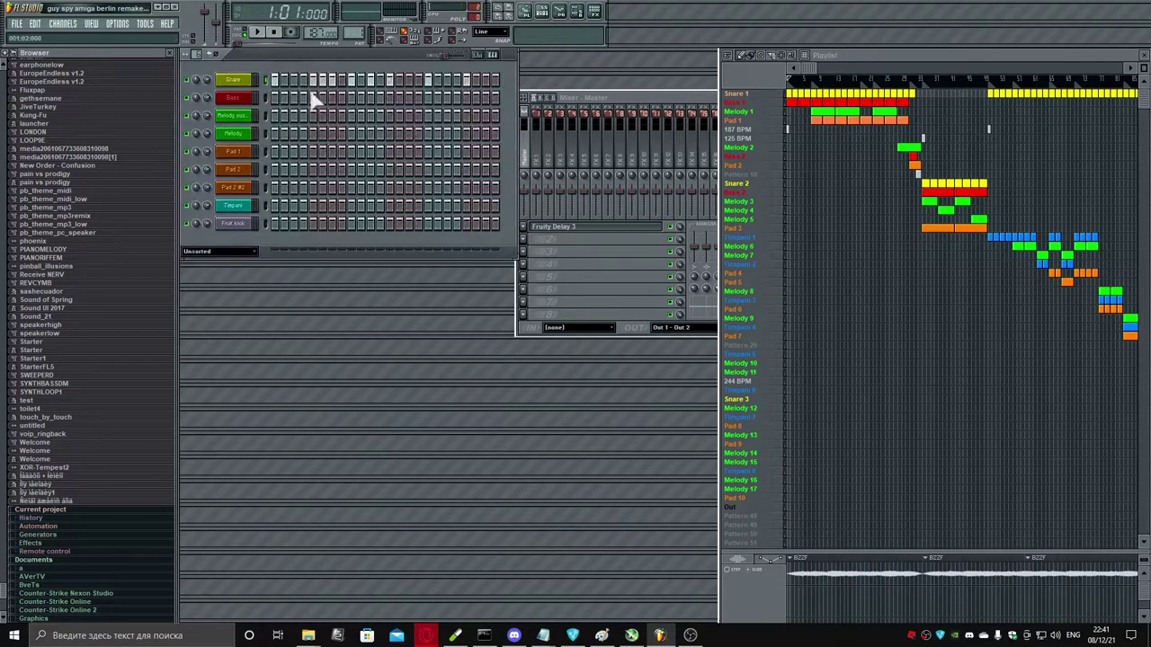
Step: Inspect the Snare and Bass channels' sample settings and the effects on the mixer's Master track
left_click(249, 79)
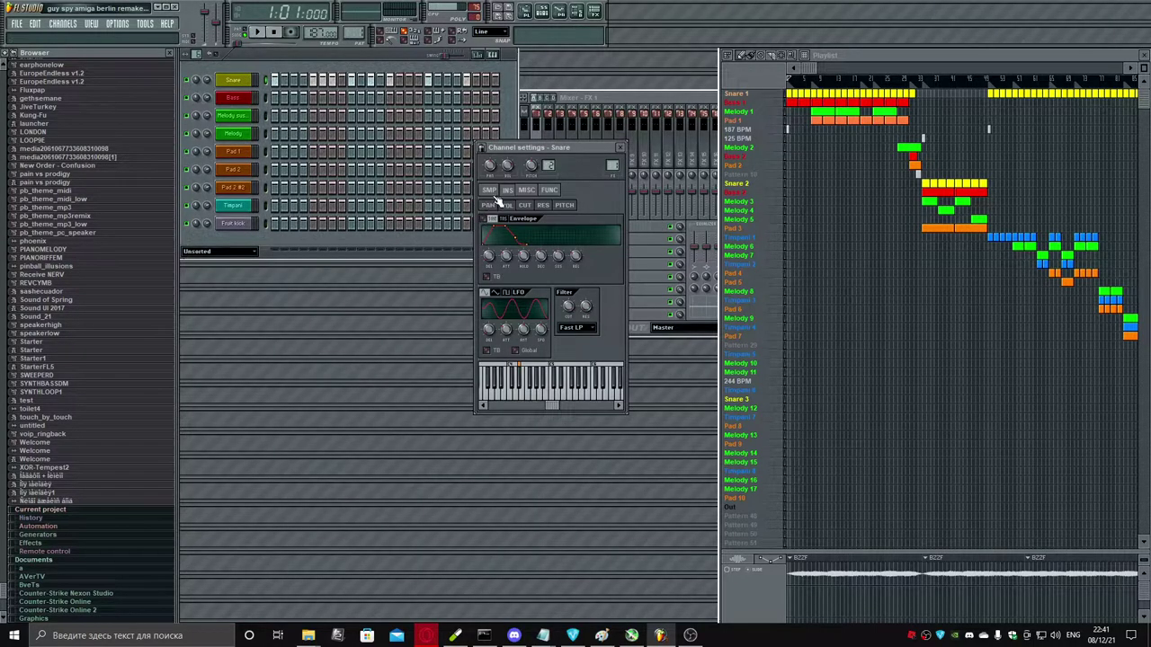
left_click(491, 191)
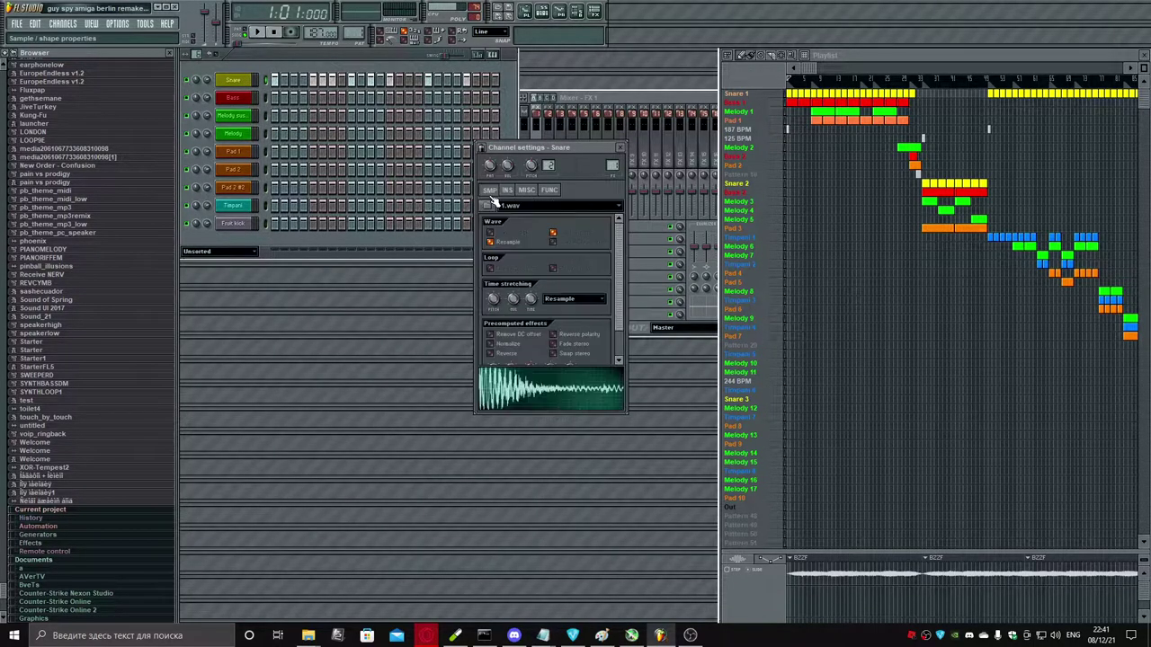
left_click(236, 99)
left_click(635, 113)
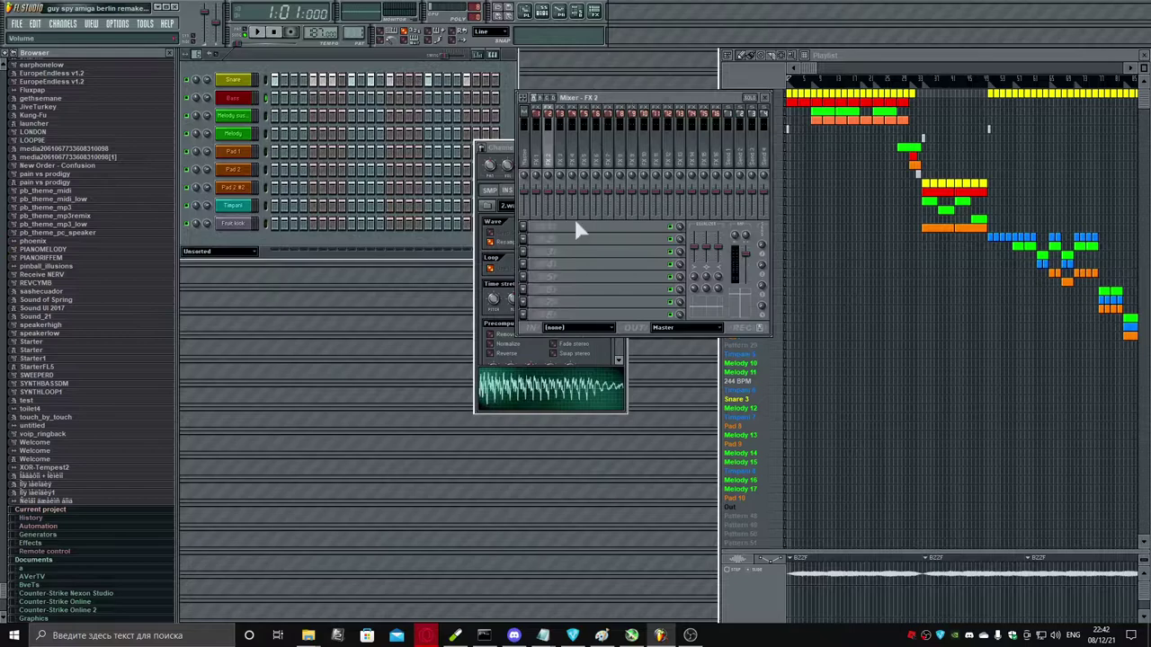
left_click(526, 154)
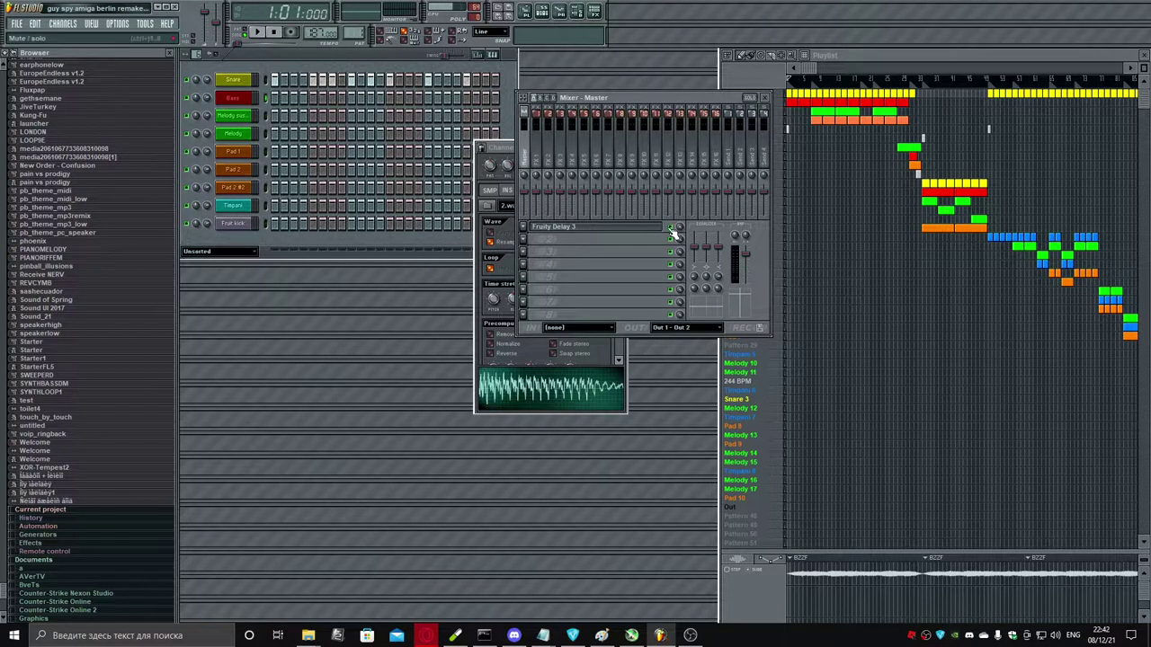
Step: Go through the Snare, Bass, Melody sustain, Melody and Pad 1 channels, examining and auditioning their samples
left_click(235, 80)
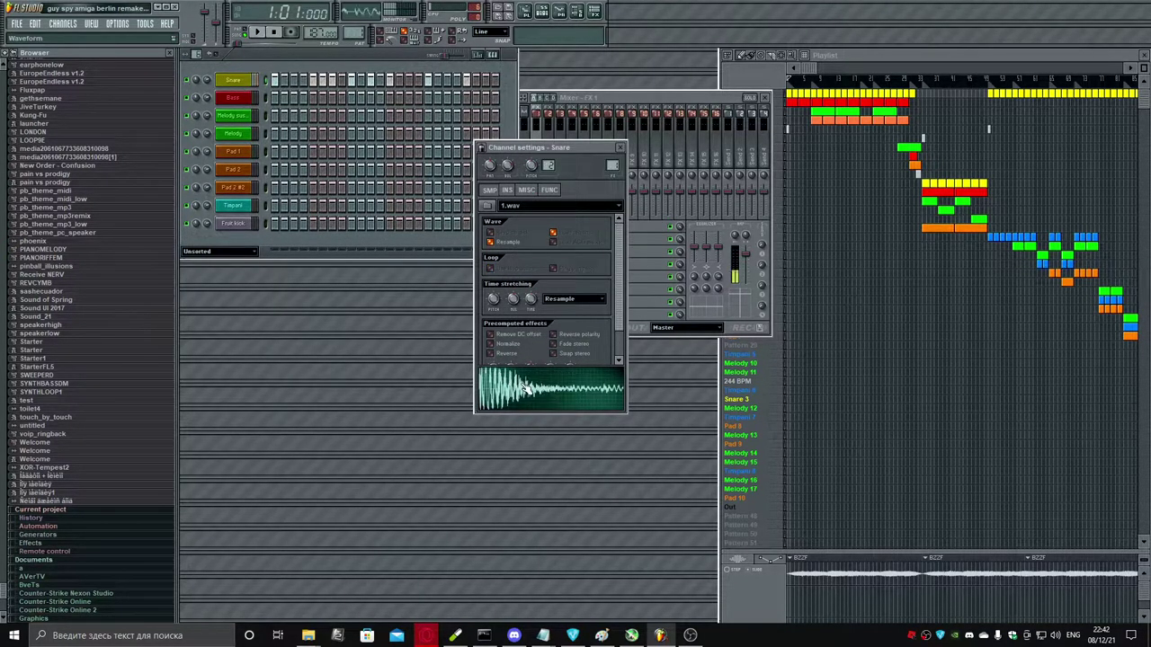
left_click(244, 98)
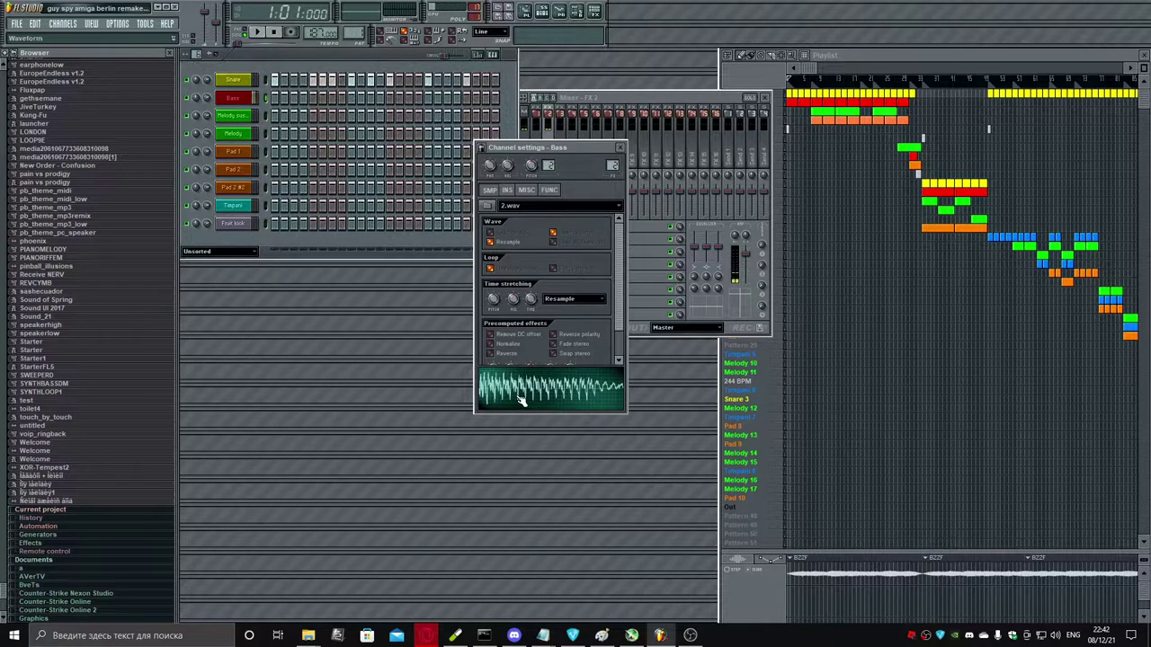
left_click(241, 117)
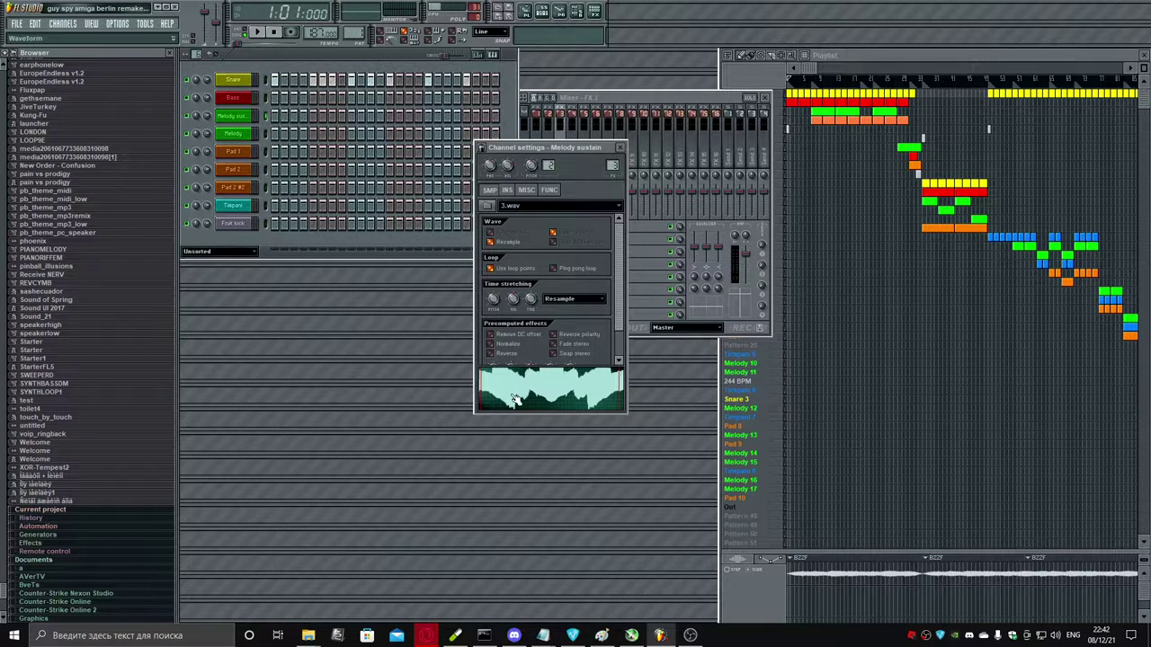
left_click(233, 133)
left_click(243, 152)
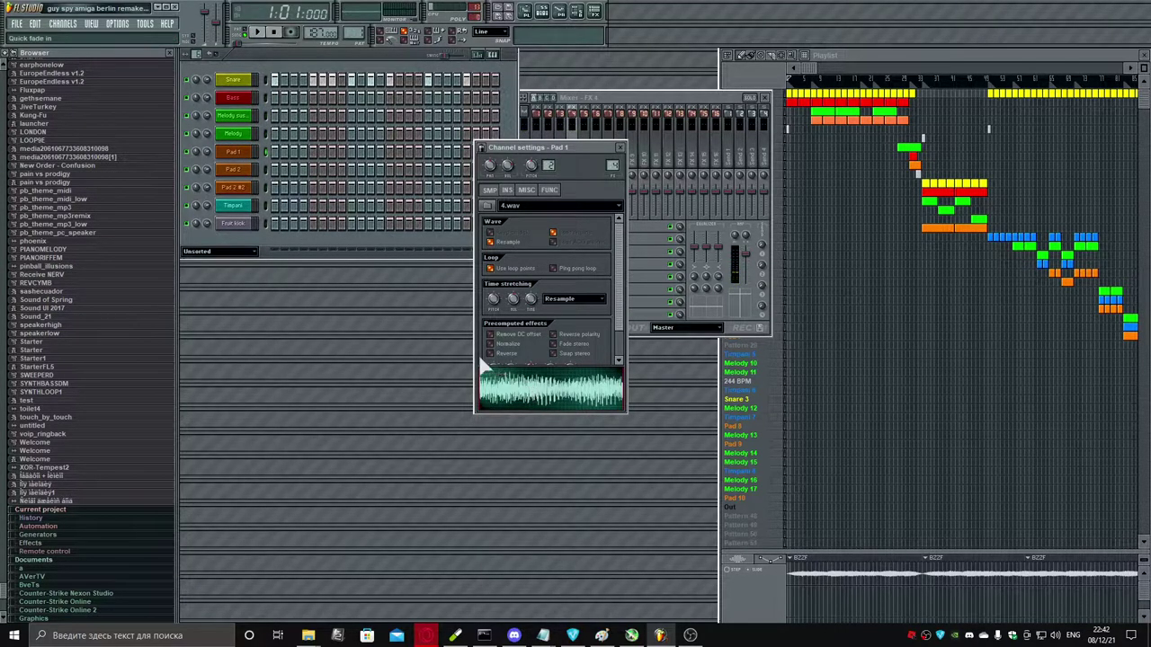
Step: Examine and audition the samples of the Pad 2, Pad 2 #2 and Timpani channels
left_click(231, 172)
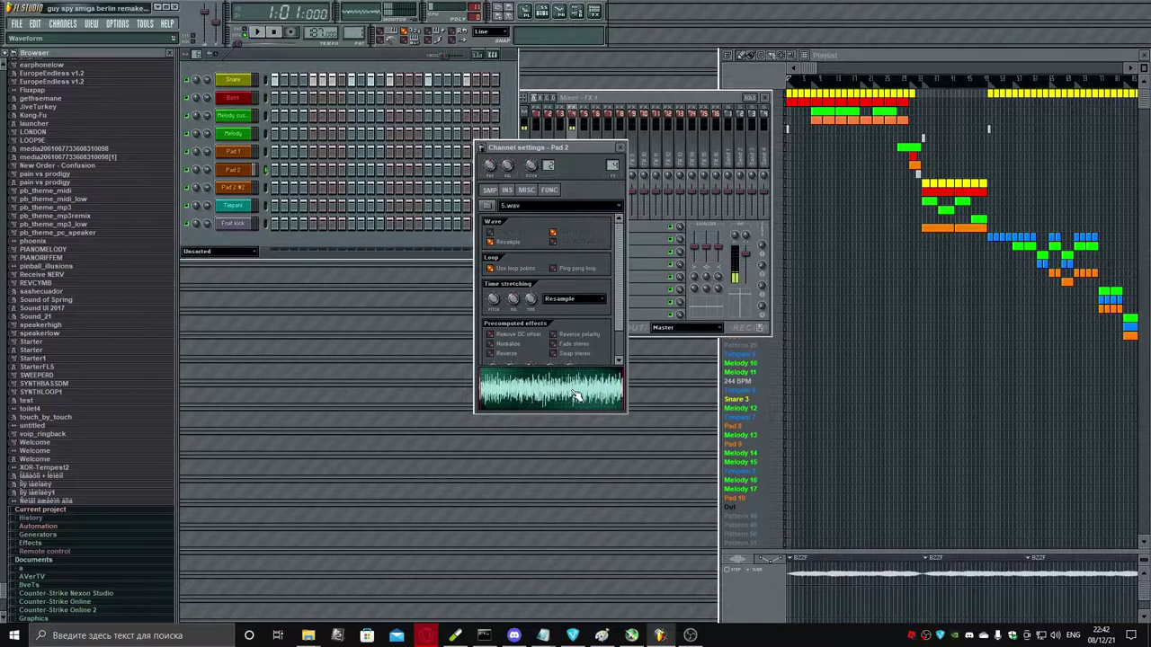
left_click(241, 191)
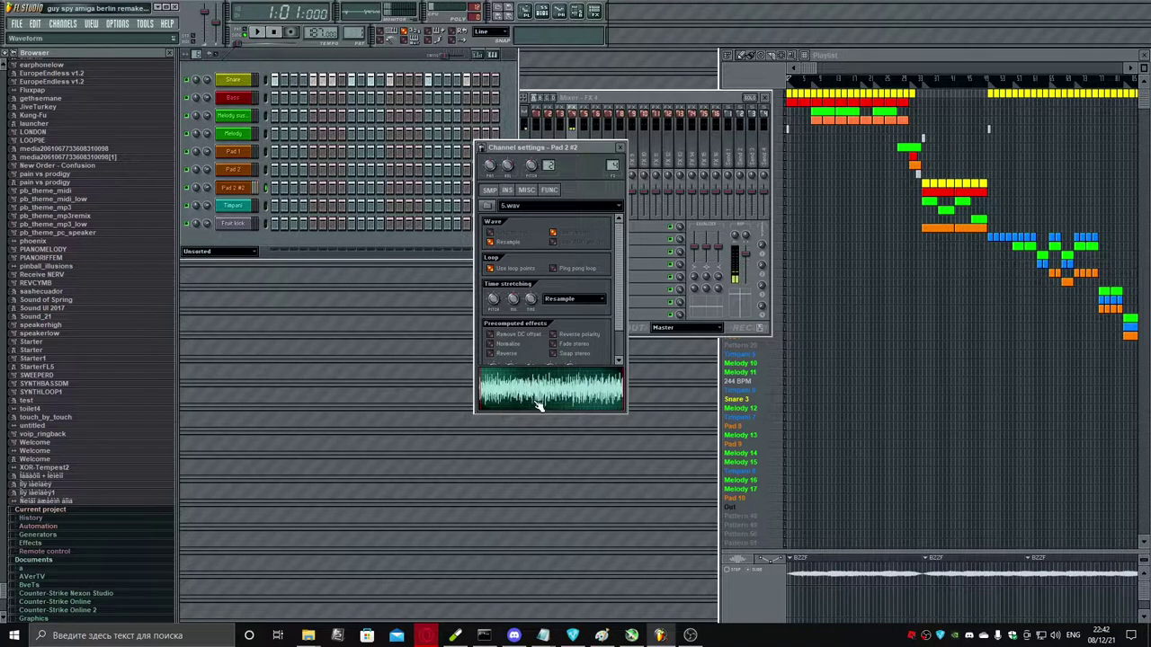
left_click(242, 206)
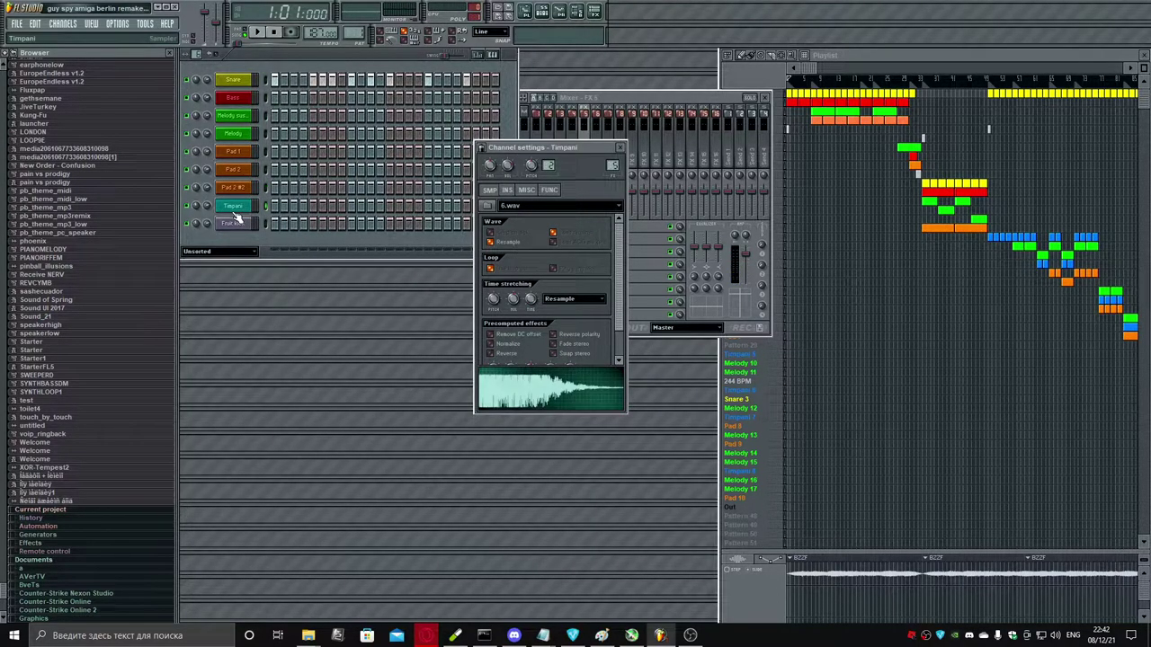
left_click(554, 392)
Step: Test several notes on the Fruit kick channel's keyboard and close its channel settings
left_click(240, 224)
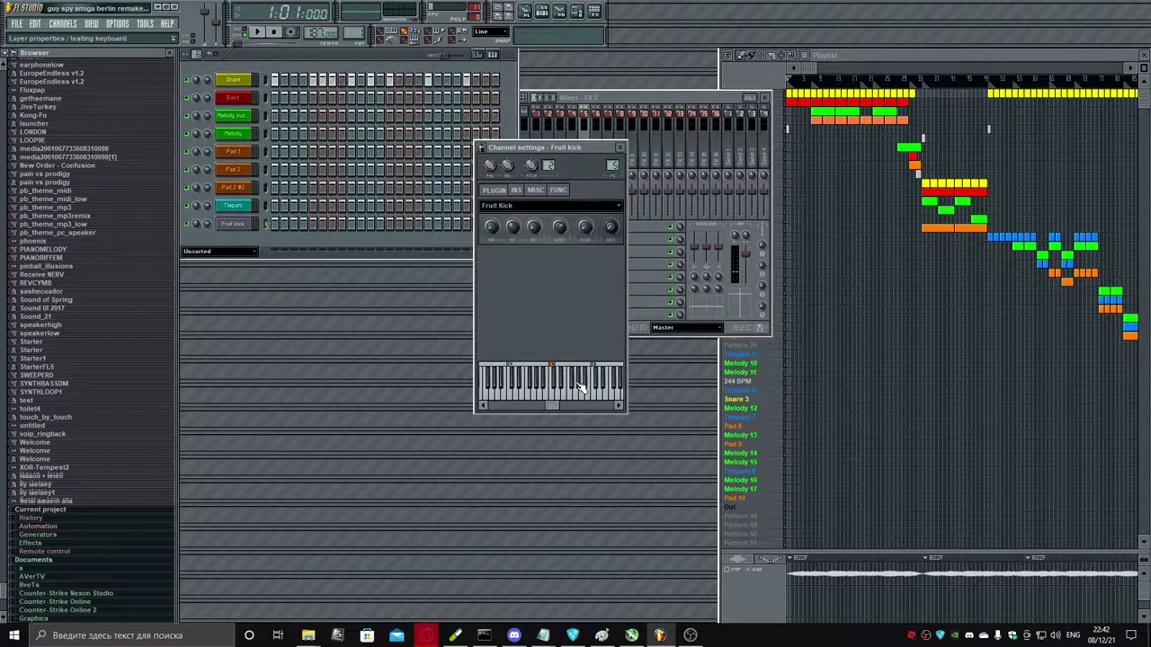
left_click(551, 398)
left_click(554, 398)
left_click(616, 400)
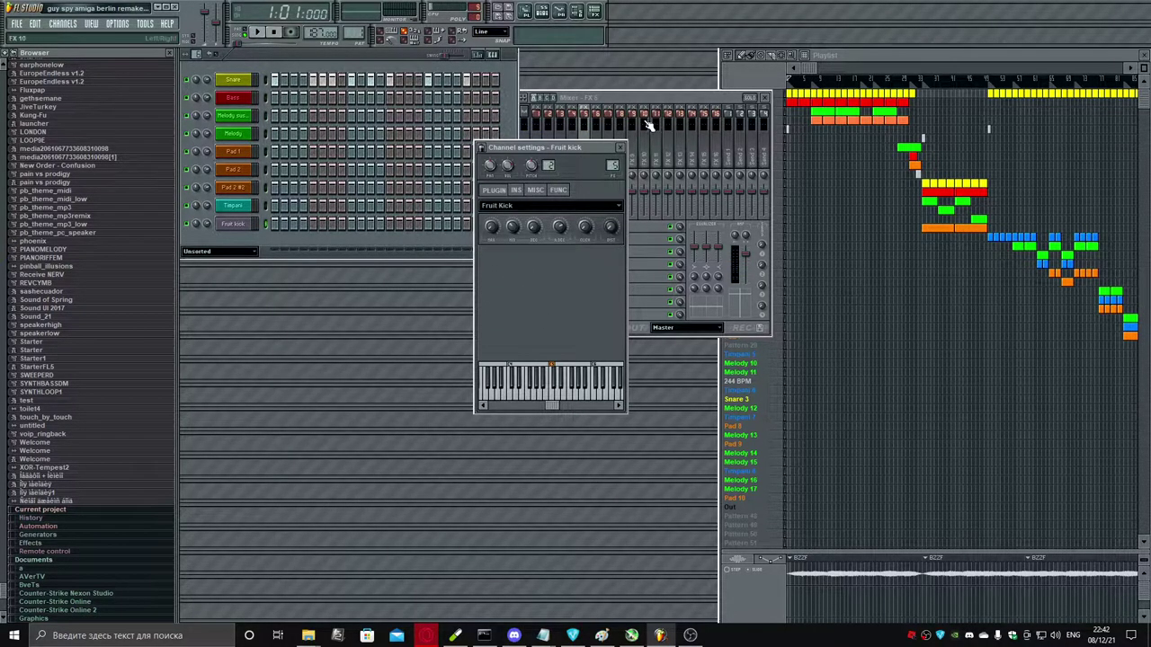
left_click(620, 149)
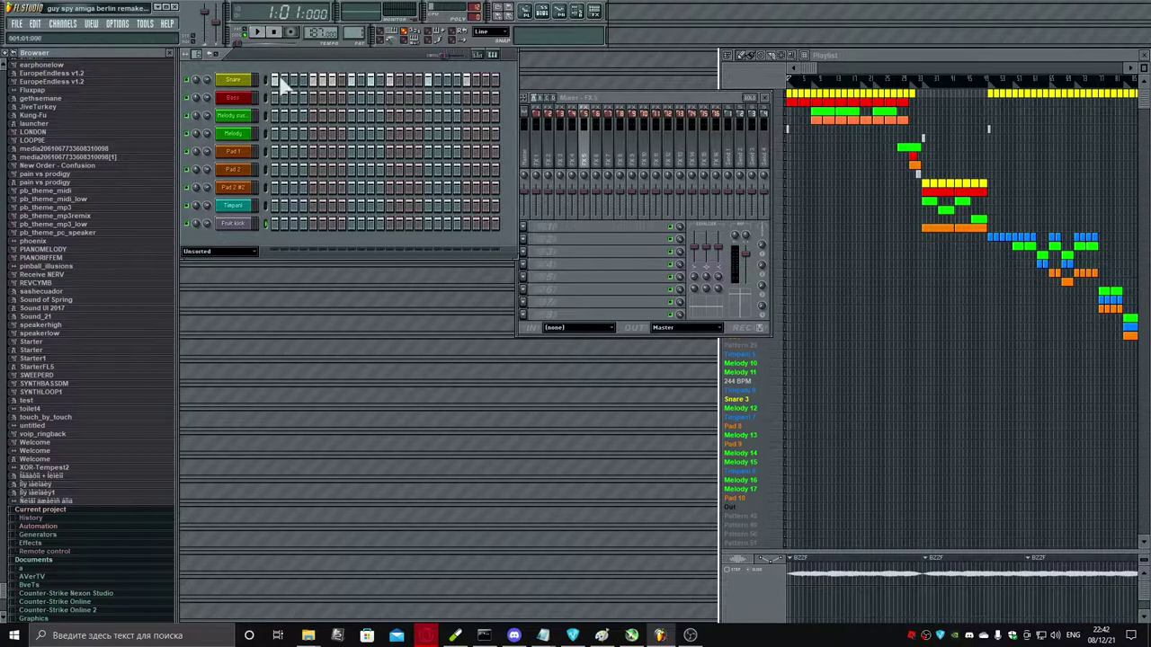
Step: Start playback of the Snare 1 pattern and move the mixer window below the step sequencer
left_click(255, 33)
left_click_drag(749, 99, 555, 360)
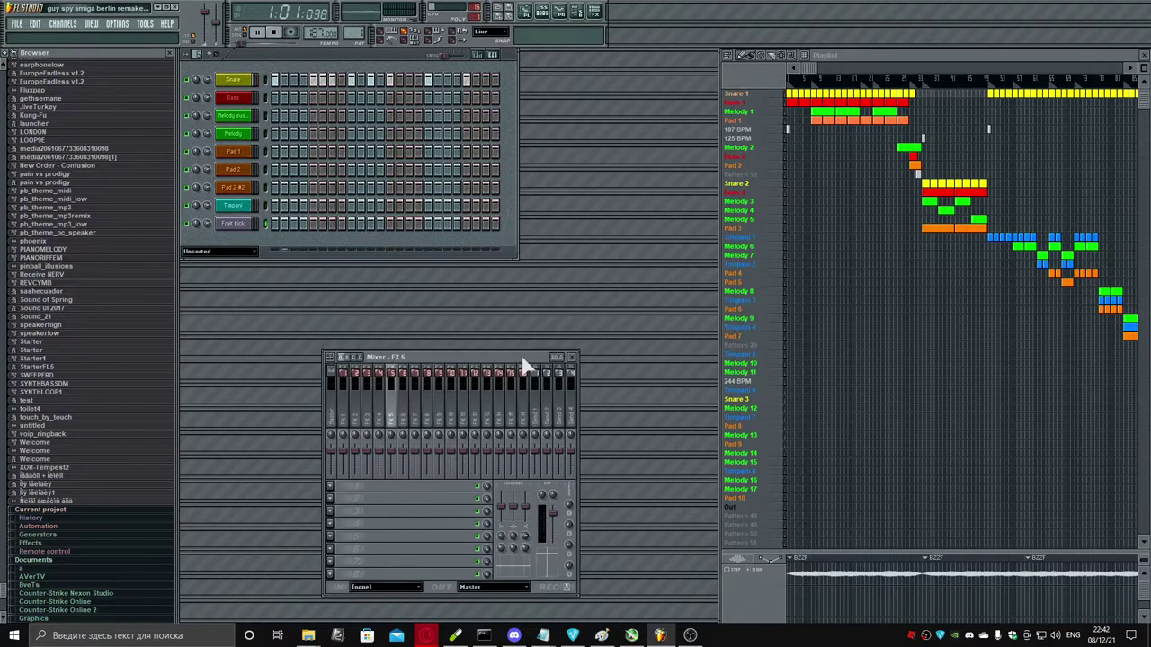
Step: Play the Bass 1, Melody 1 and Pad 1 patterns in turn and stop playback
left_click(742, 104)
left_click(741, 110)
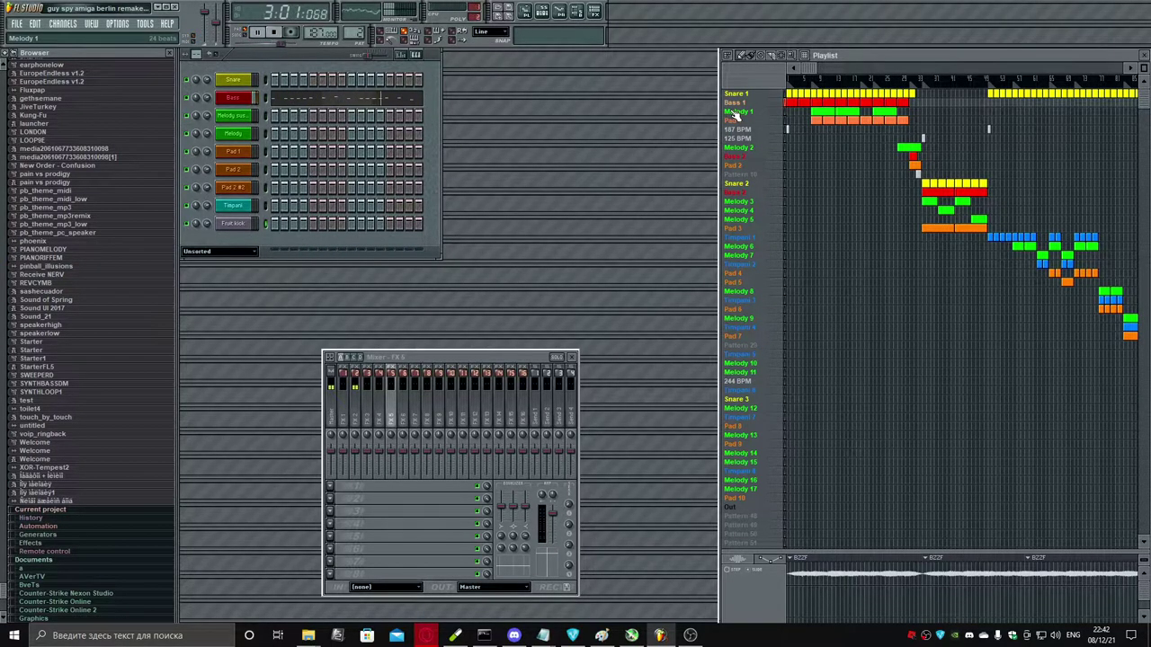
left_click(738, 120)
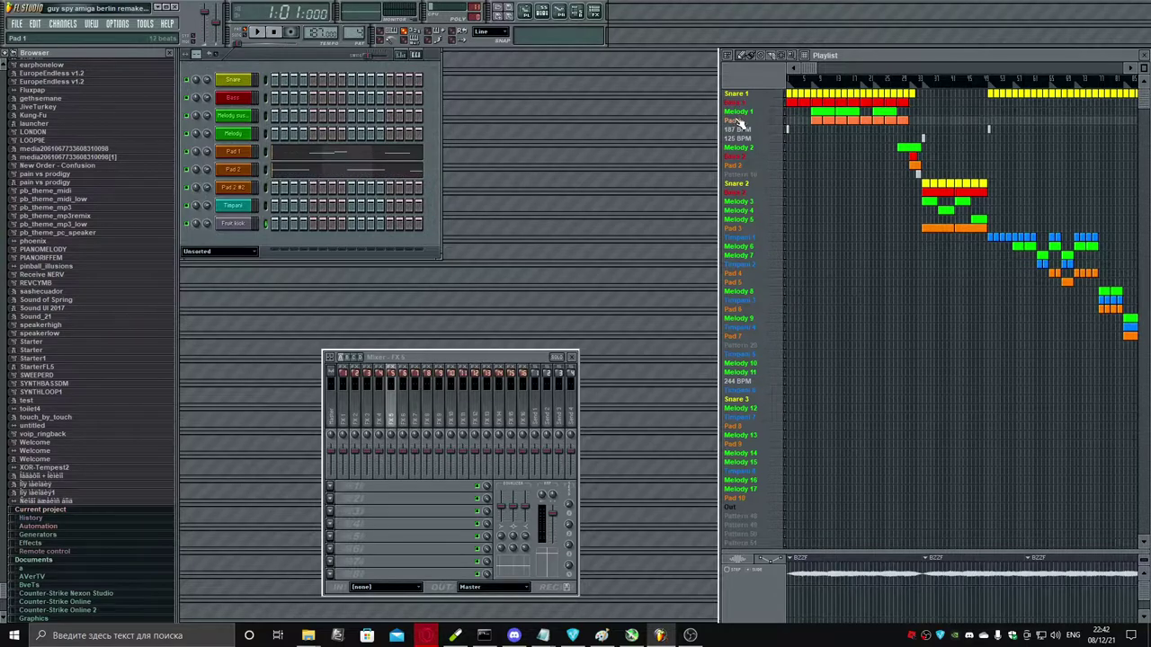
left_click(742, 113)
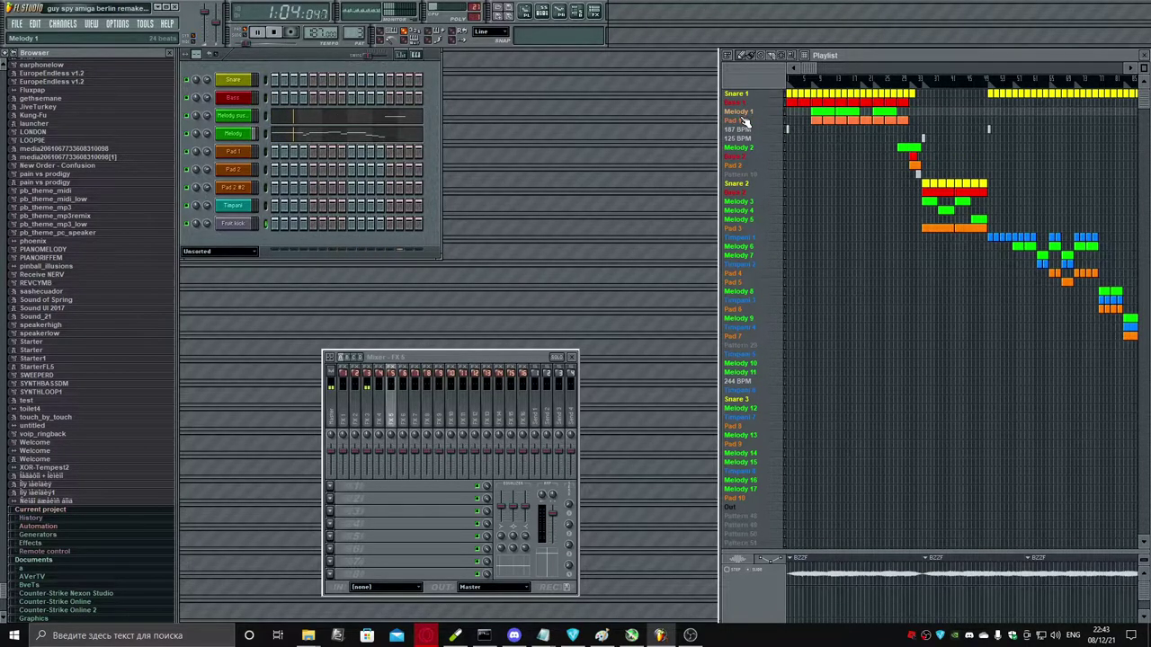
left_click(743, 122)
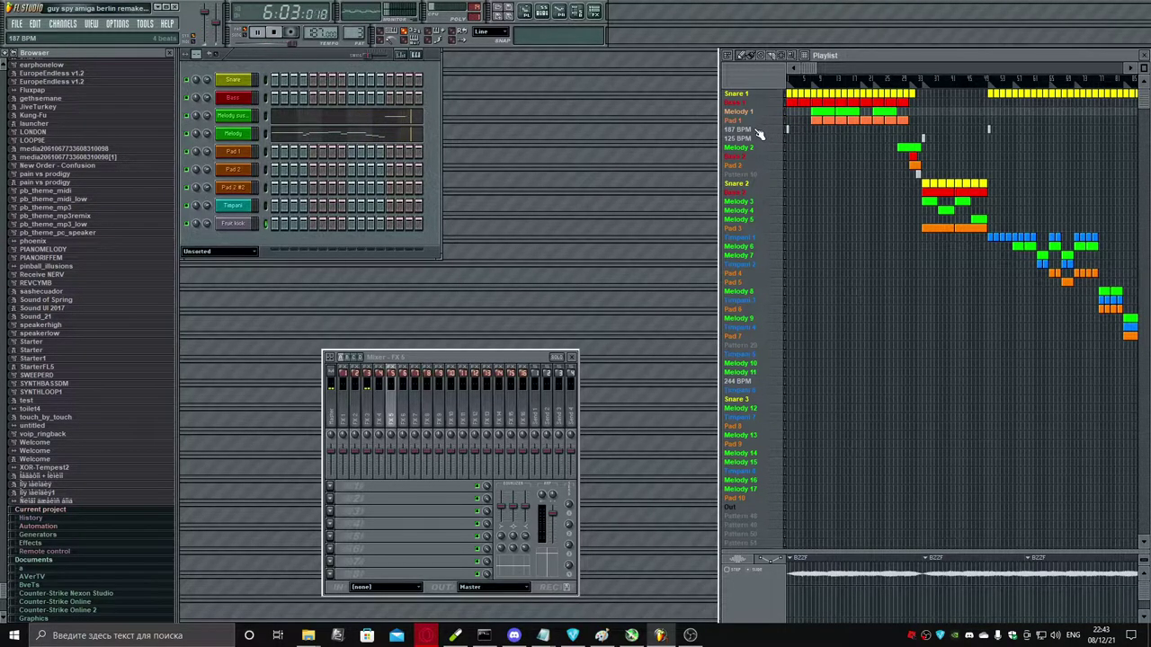
left_click(757, 124)
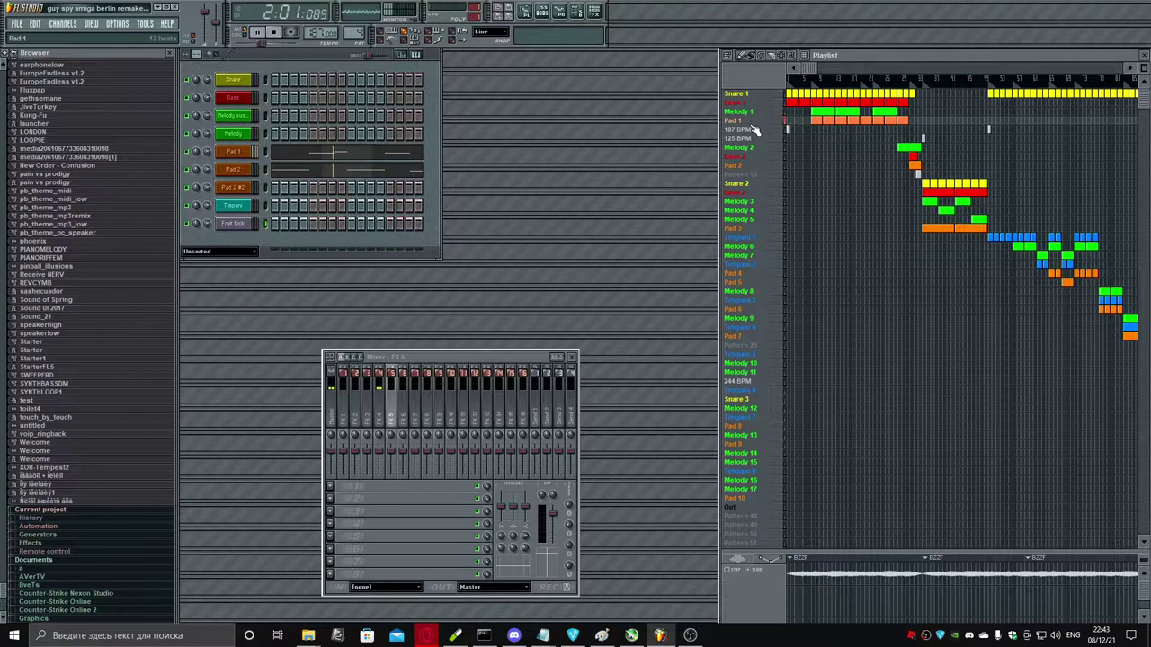
key("space")
Step: Listen to the Melody 2 pattern, and to the first Bass 2 pattern at the 125 BPM tempo setting
left_click(753, 149)
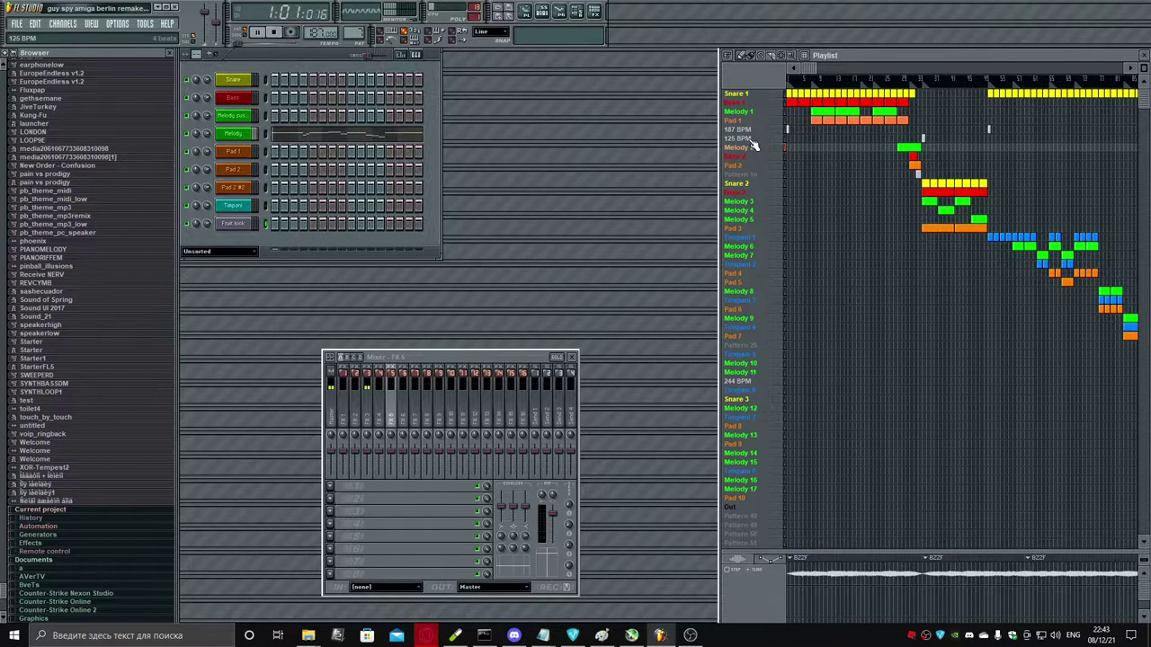
left_click(752, 141)
left_click(748, 157)
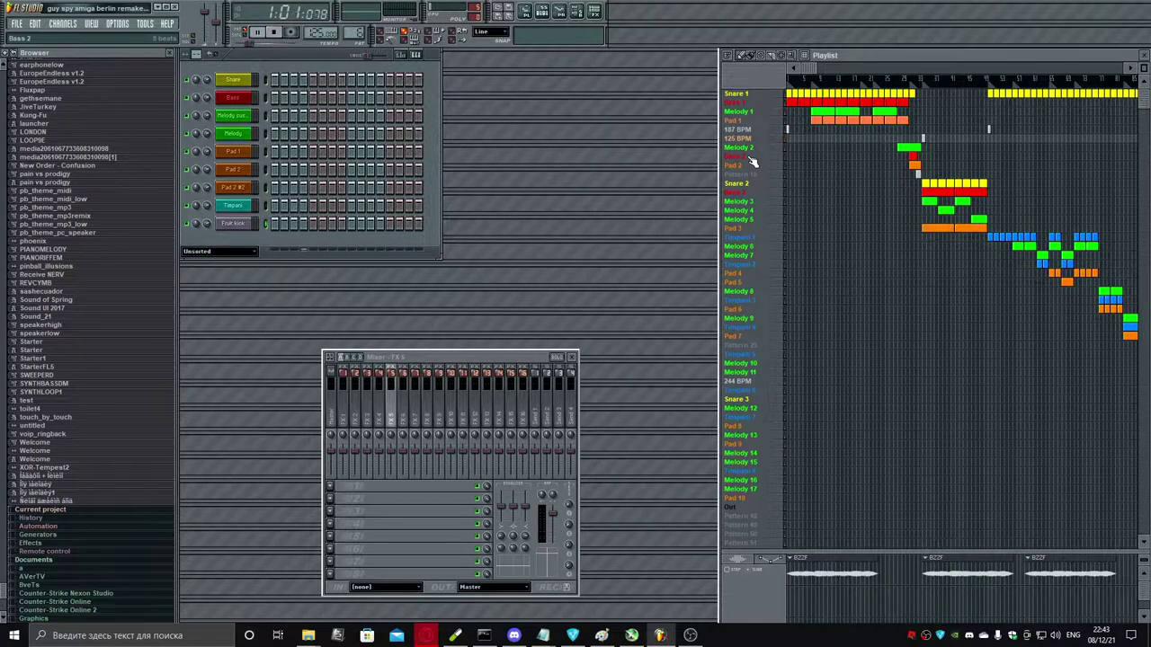
left_click(751, 159)
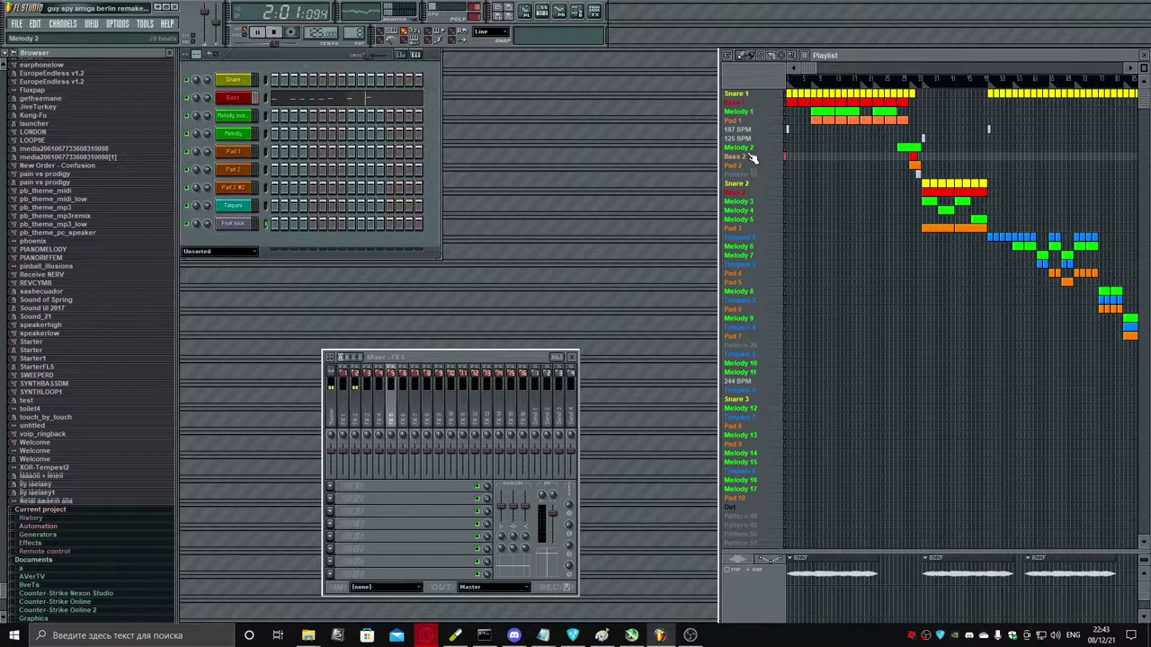
Step: Select the 187 BPM tempo pattern and listen to the Pad 2, first Bass 2 and Pattern 10 patterns
left_click(750, 138)
left_click(750, 133)
left_click(750, 166)
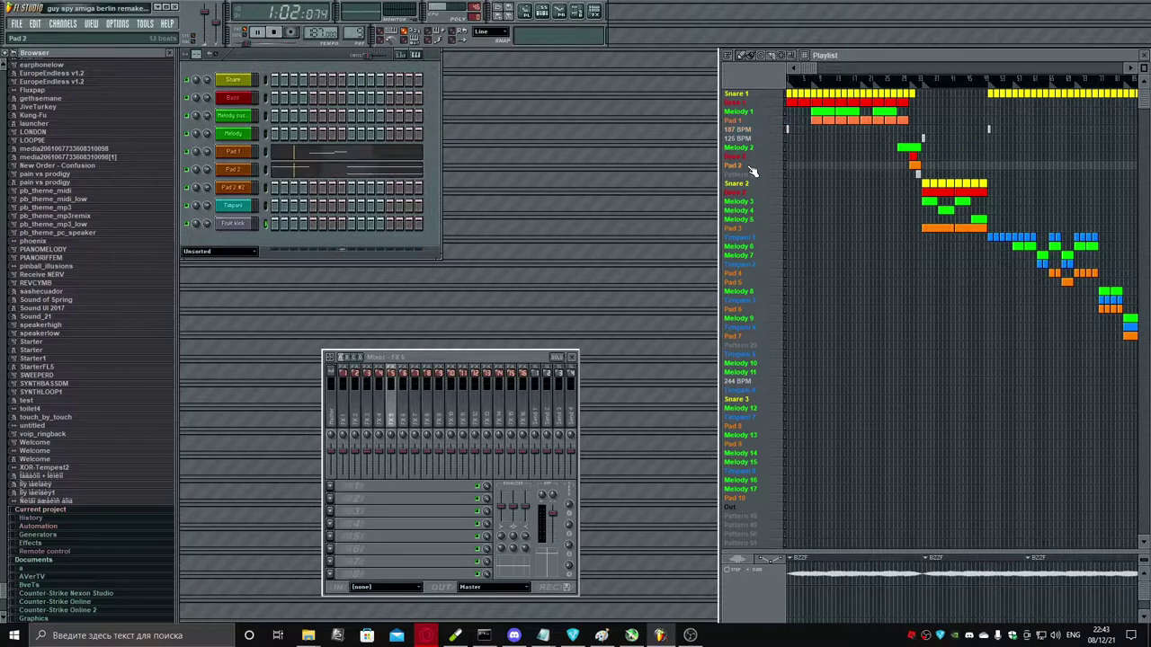
left_click(753, 159)
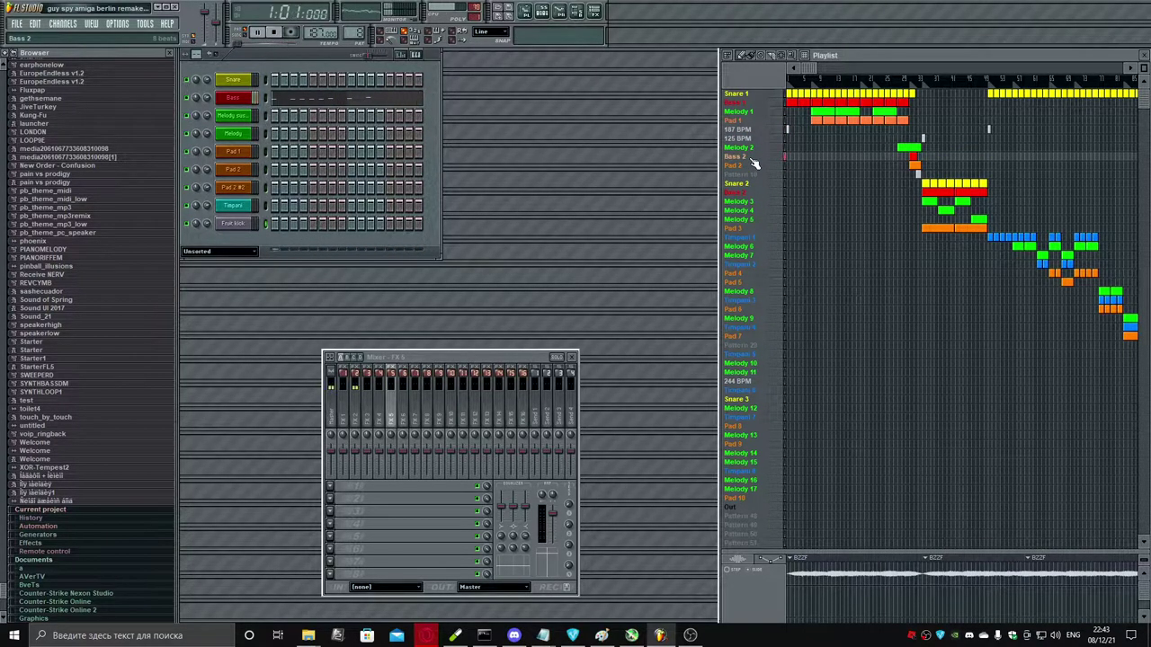
left_click(751, 167)
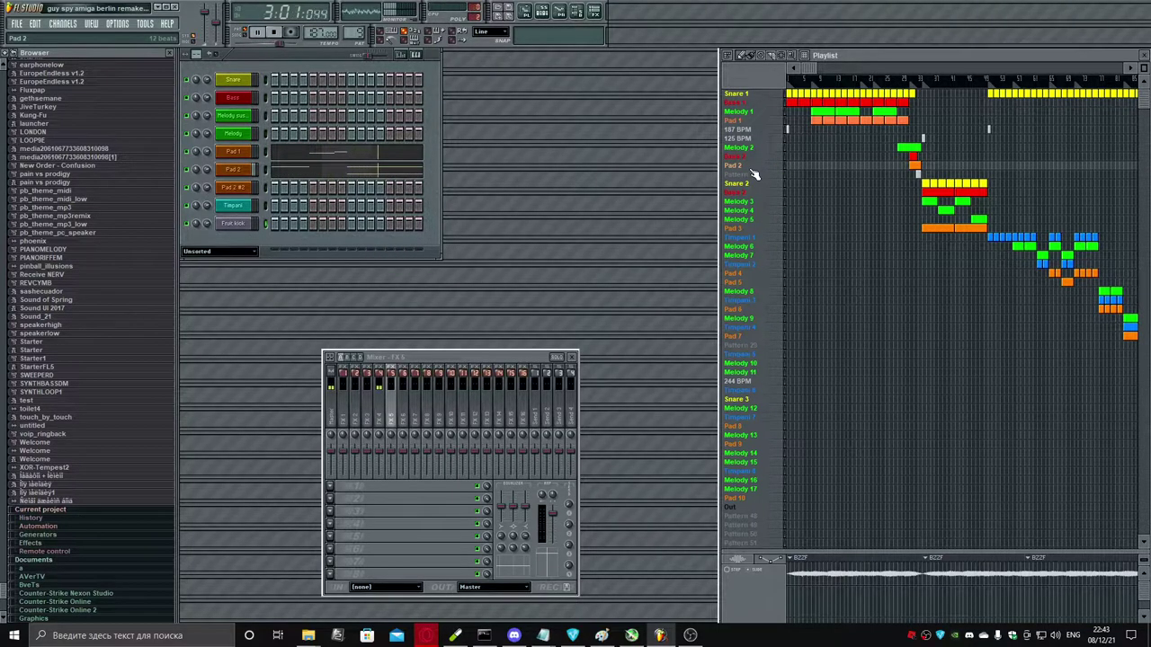
left_click(750, 176)
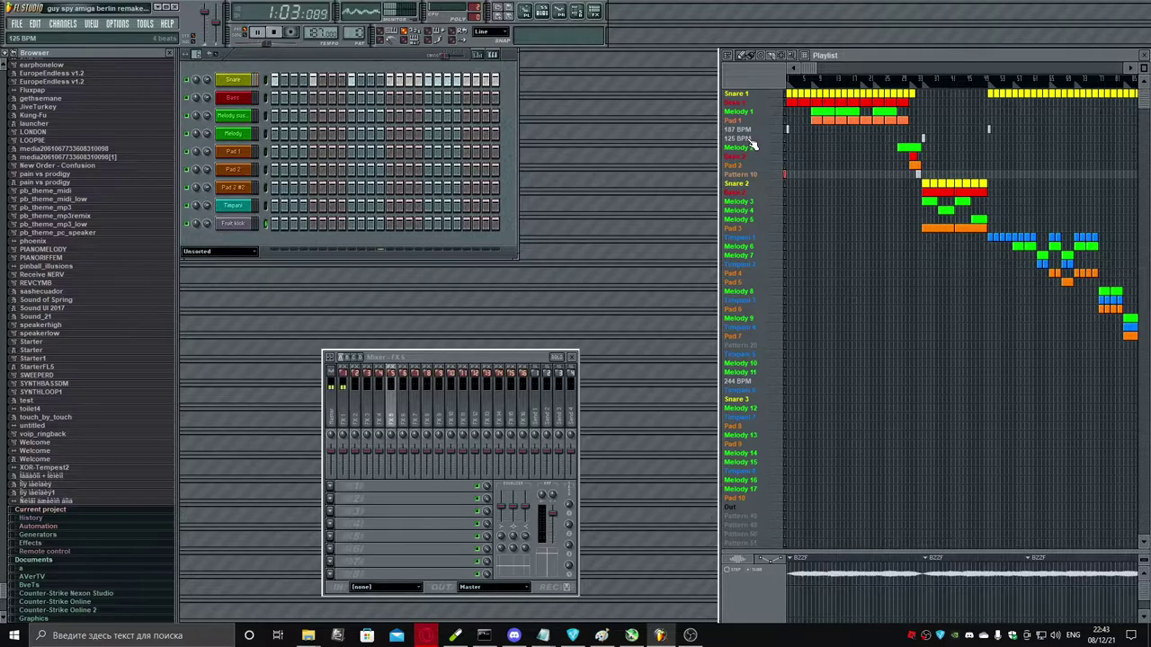
Step: Select the 125 BPM tempo pattern and listen to Snare 2 and the Bass 2 pattern below it
left_click(752, 141)
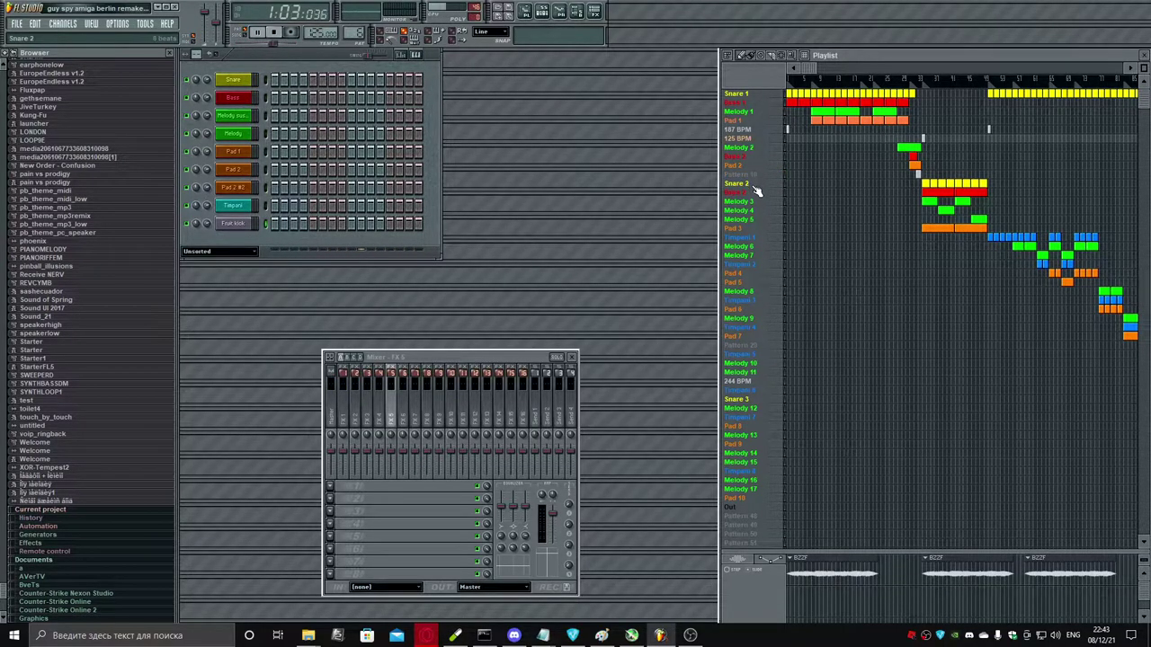
left_click(755, 186)
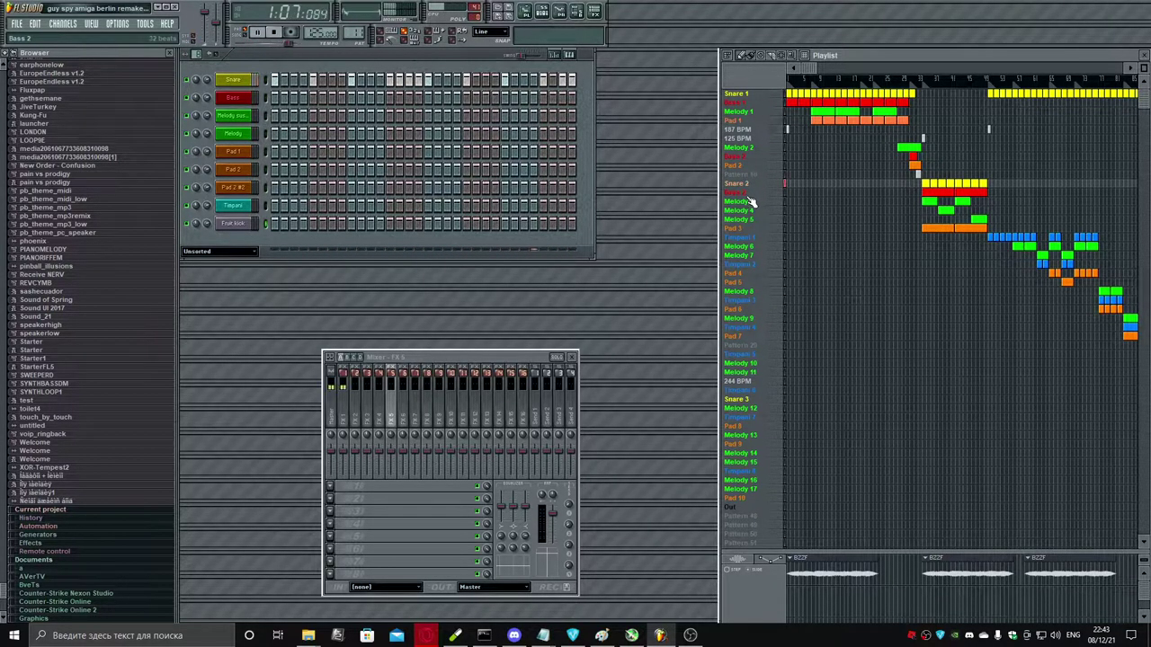
left_click(749, 196)
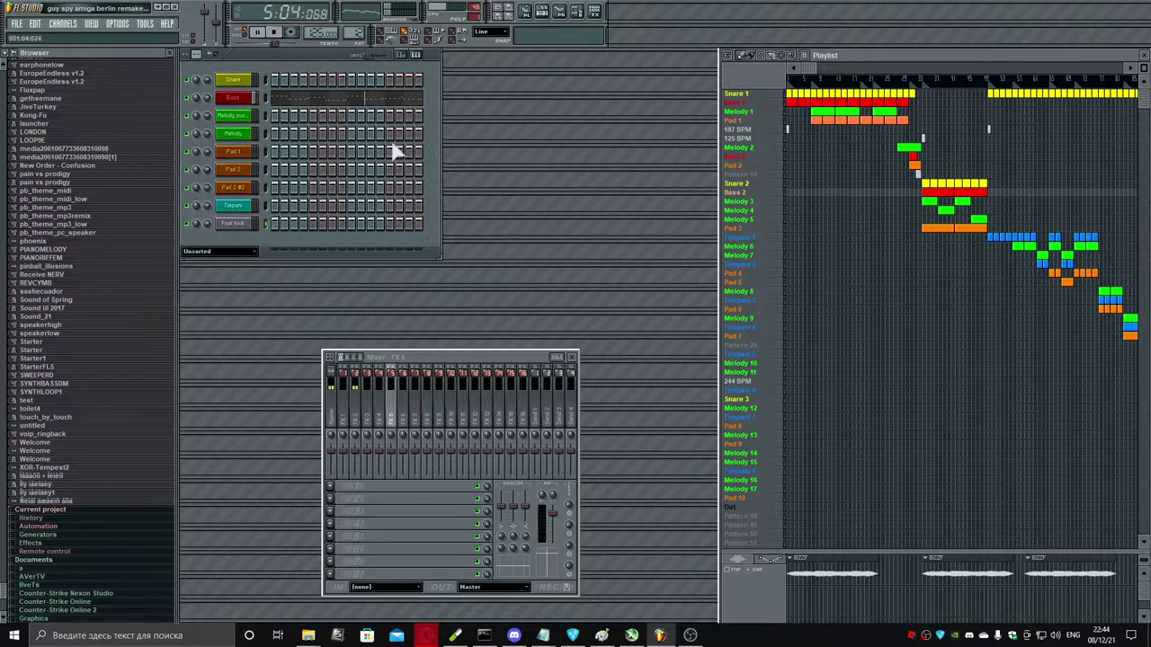
Step: Examine the Bass channel's notes in the piano roll and close it
left_click(403, 98)
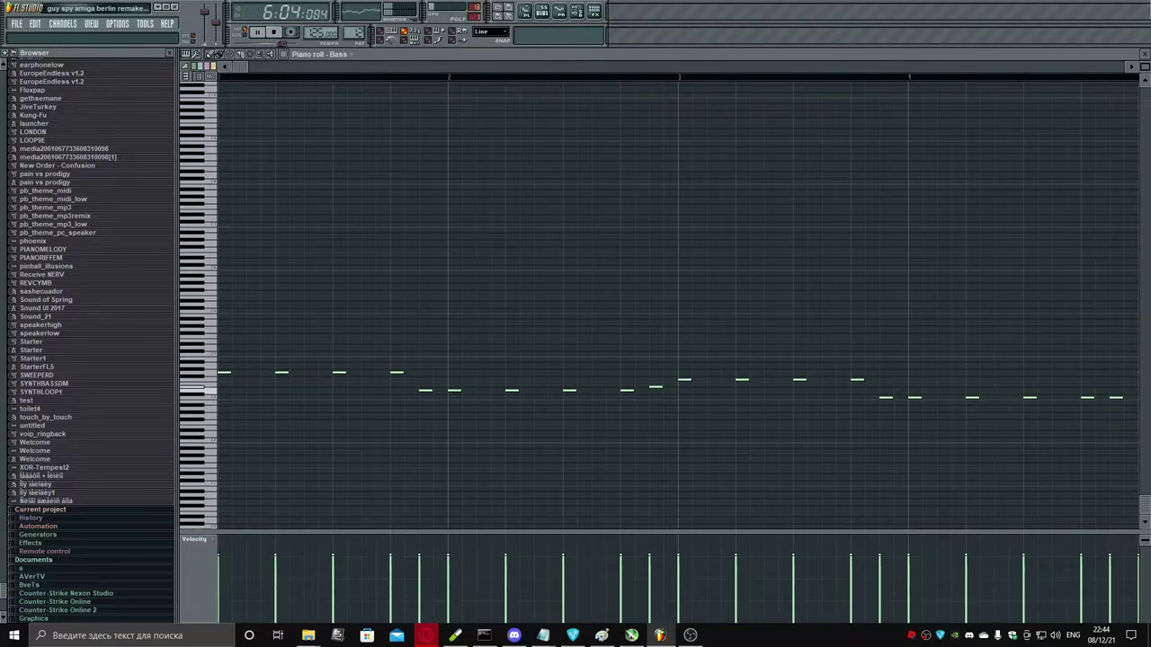
left_click_drag(1144, 66, 1144, 72)
left_click(1145, 56)
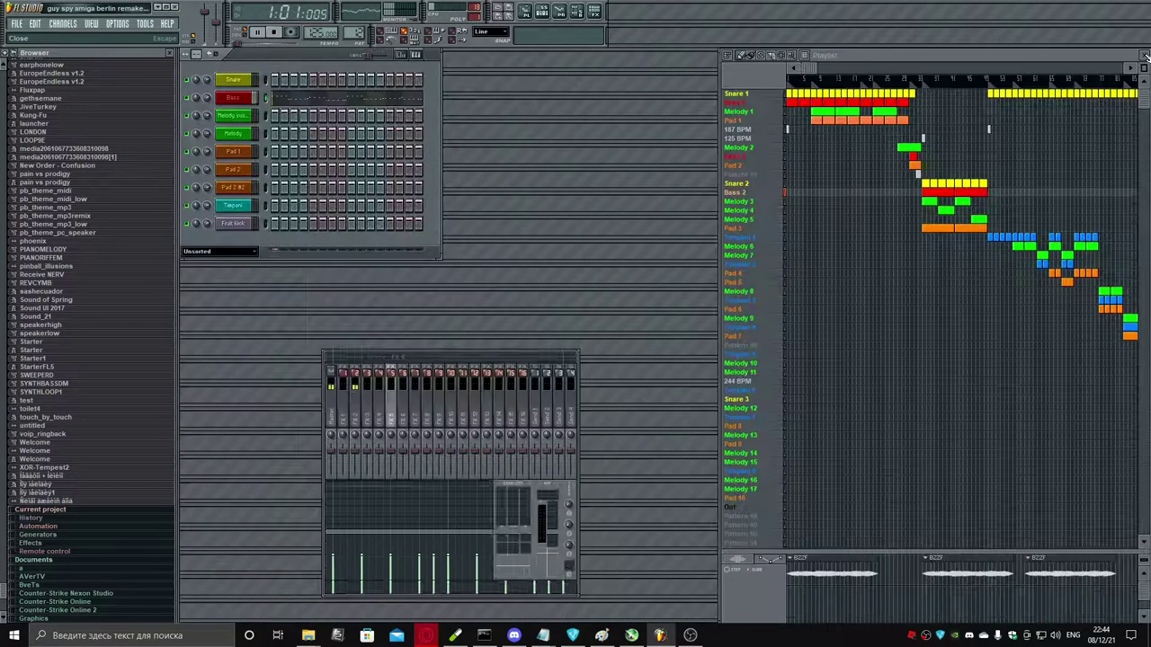
Step: Listen to the Melody 3 and Melody 4 patterns while examining the Melody channel's notes in the piano roll, and close it
left_click(749, 207)
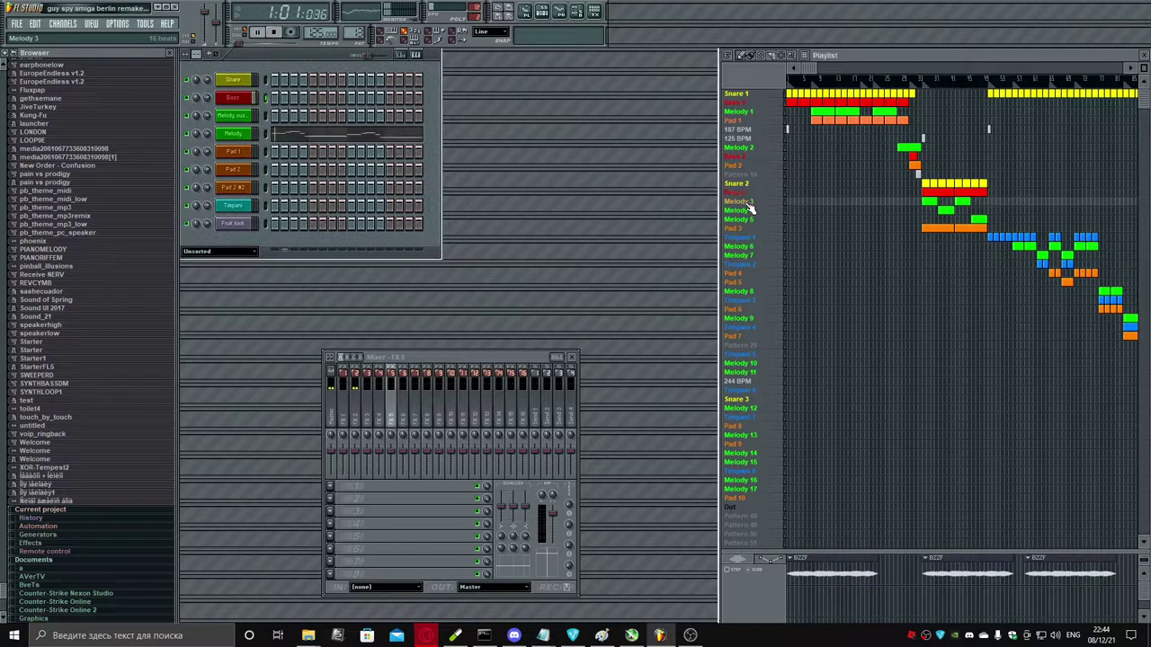
left_click(368, 139)
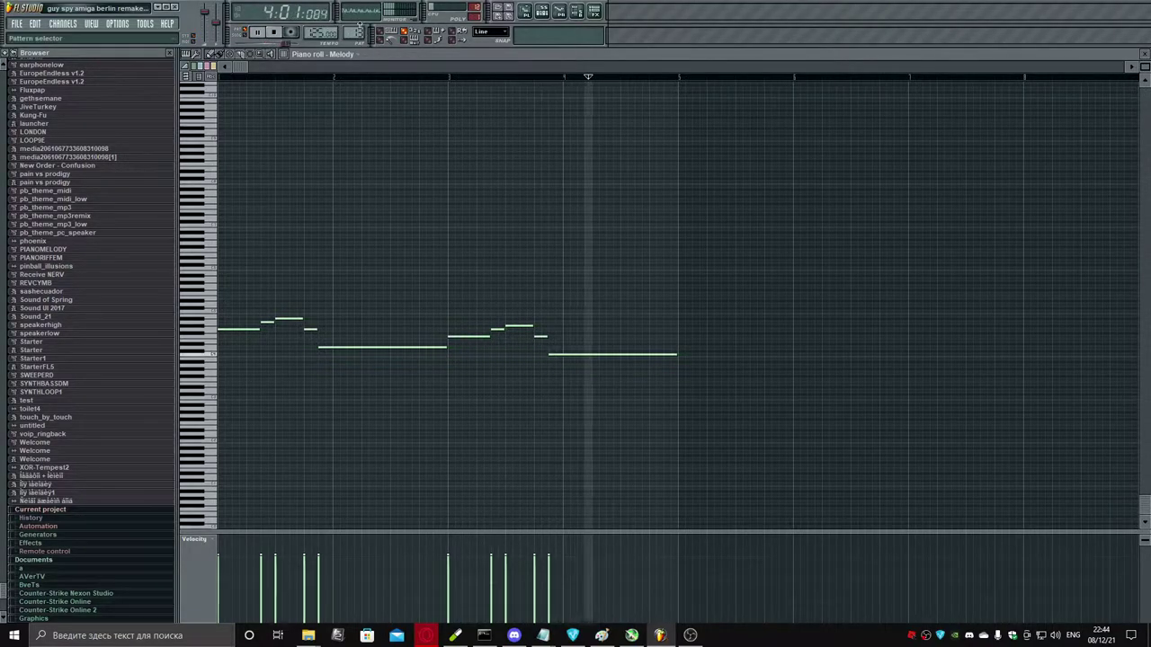
scroll(360, 29, "up", 1)
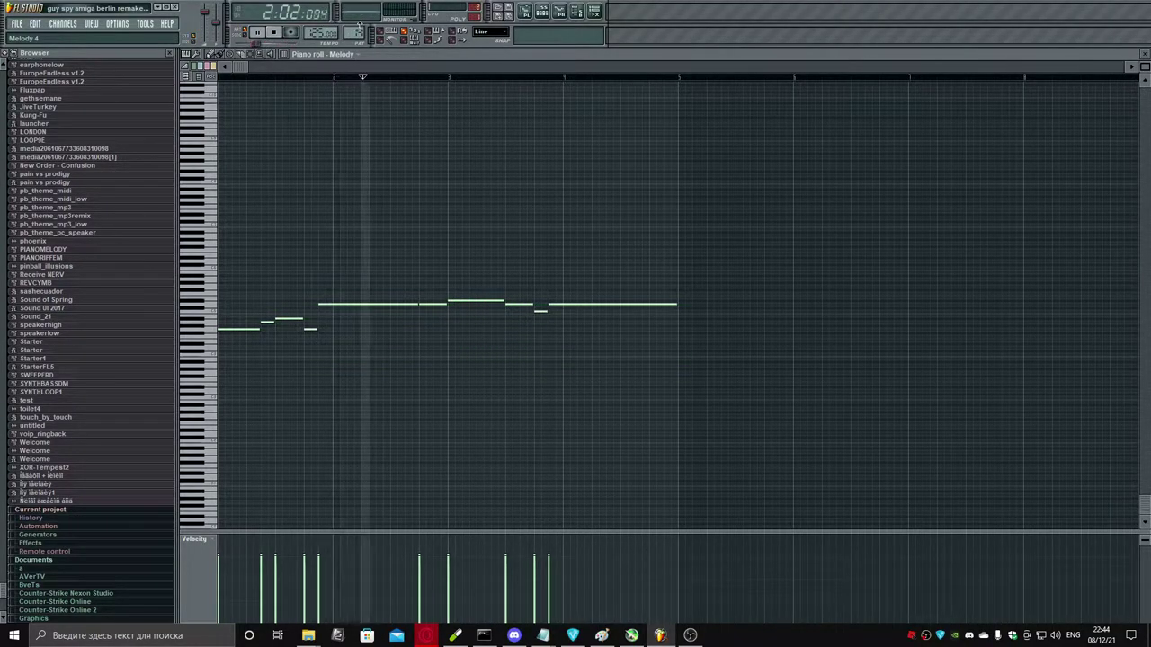
left_click(225, 79)
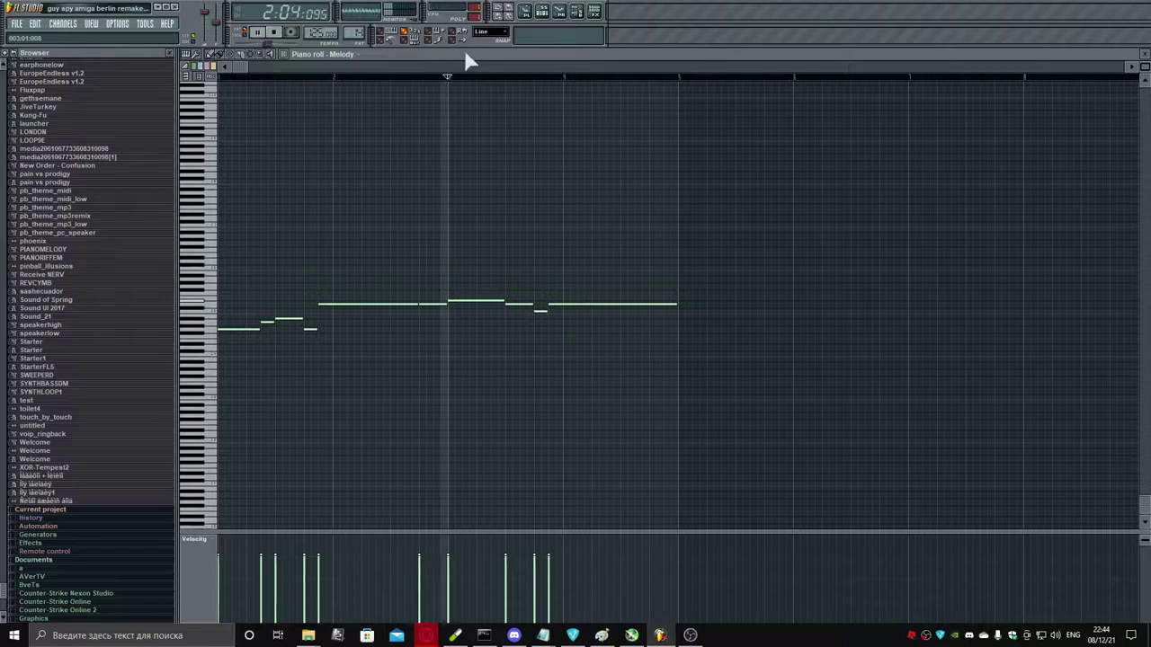
left_click(1144, 55)
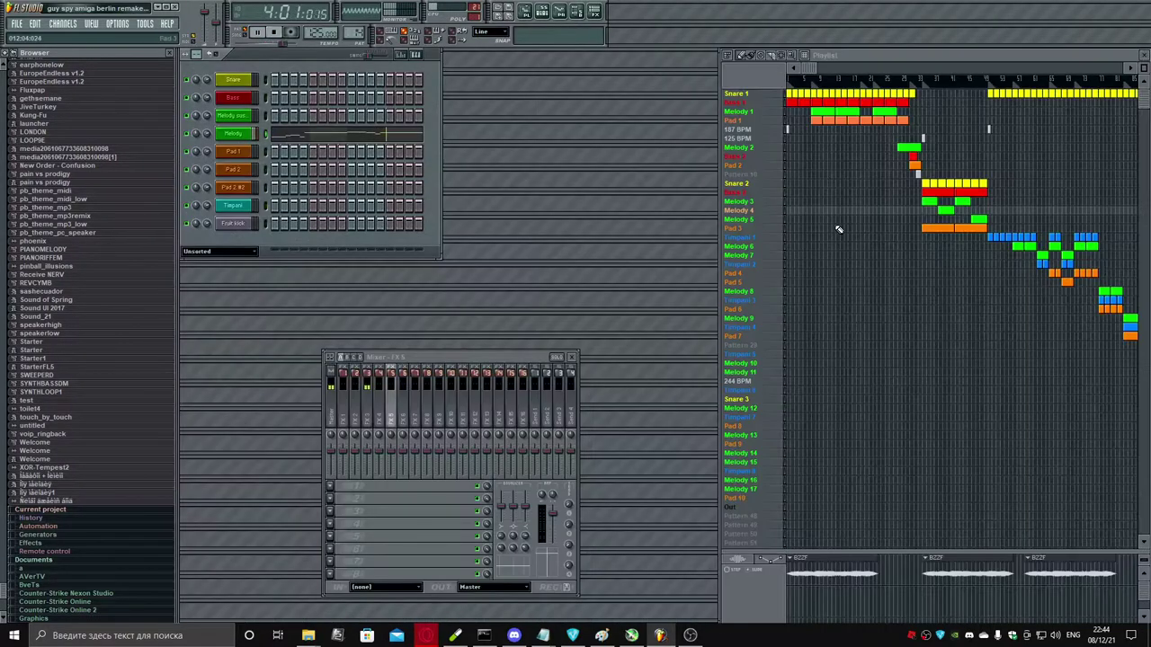
Step: Listen to the Melody 5 pattern in the piano roll, briefly showing note names on its keyboard, and stop playback and close it
left_click(760, 225)
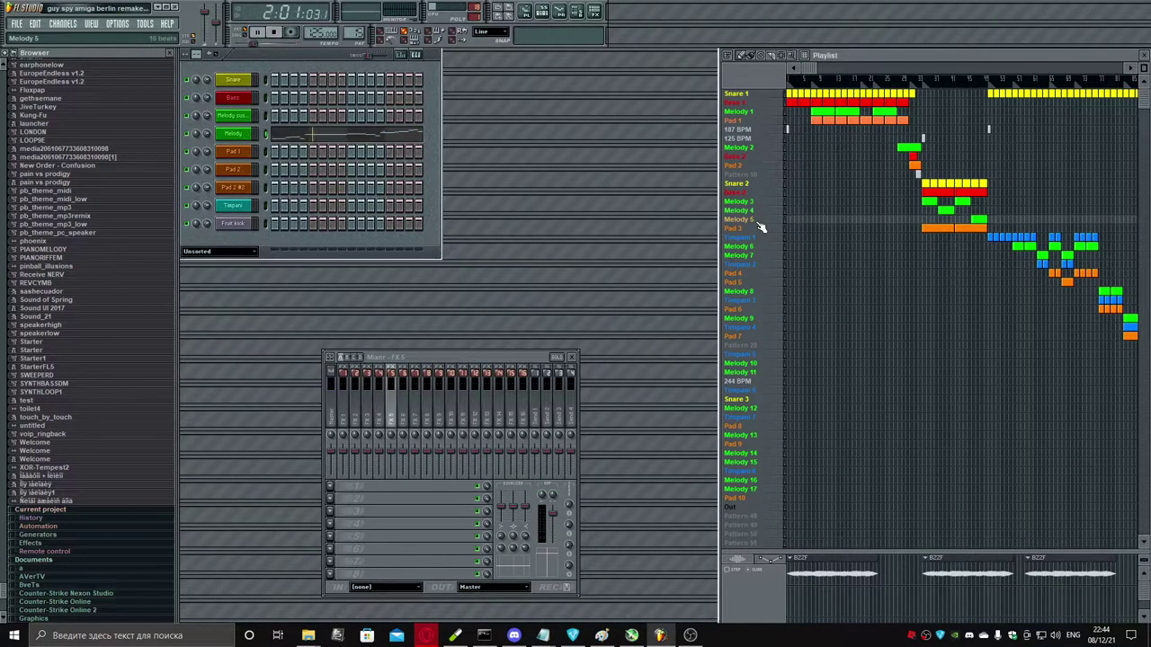
left_click(300, 134)
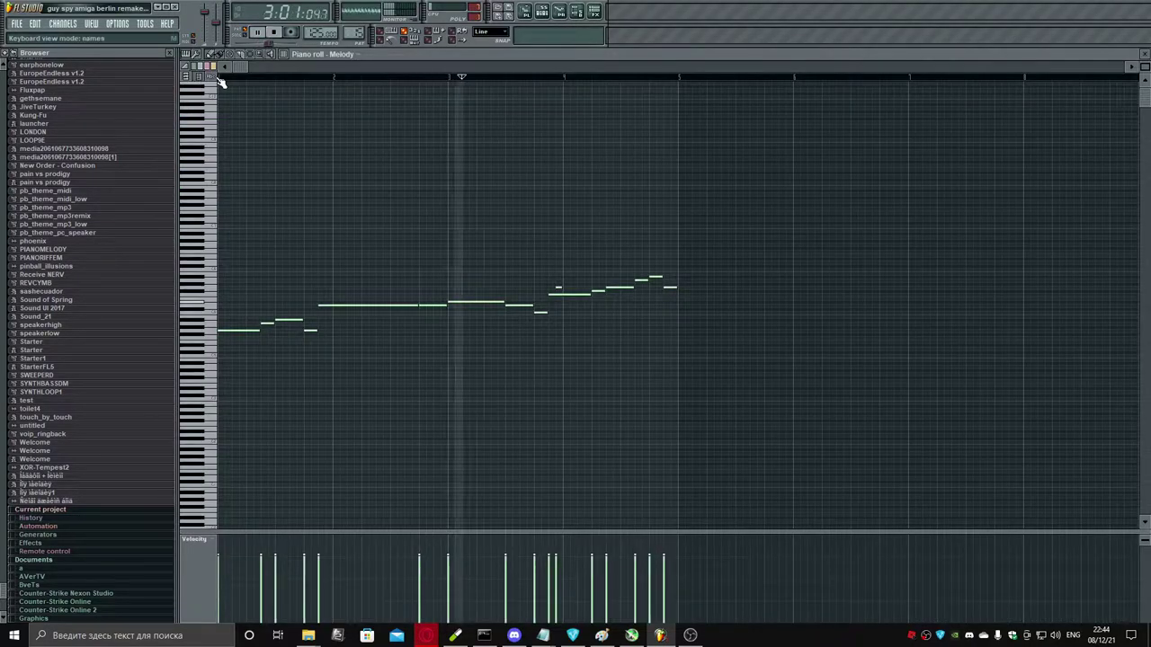
left_click(213, 76)
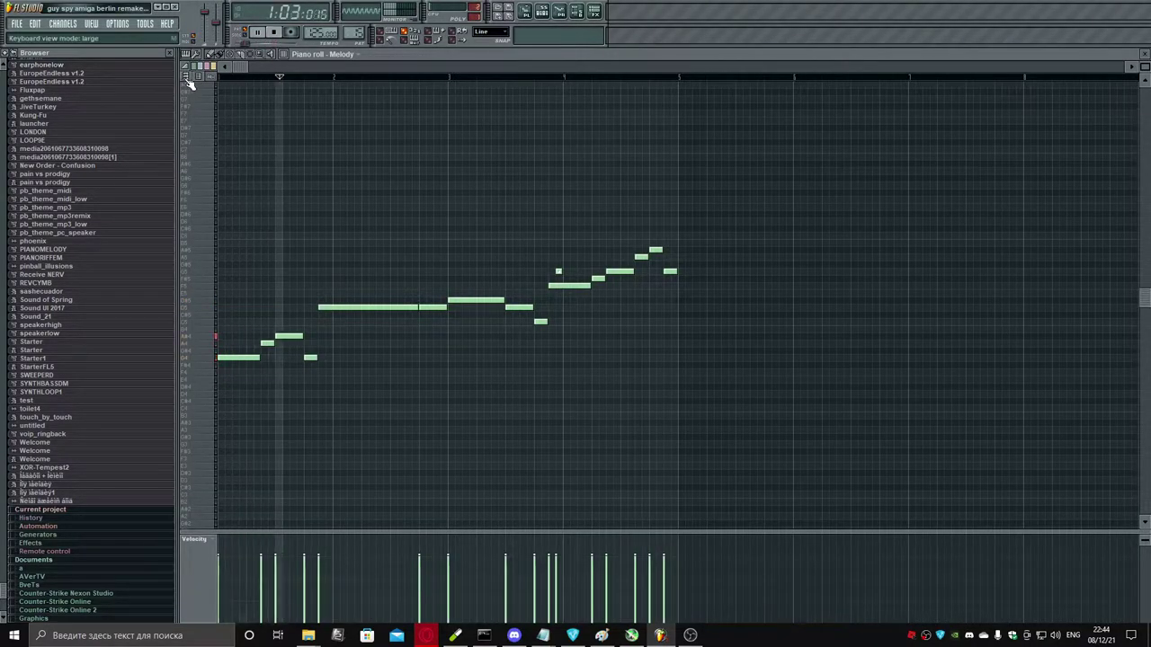
left_click(186, 77)
left_click(199, 78)
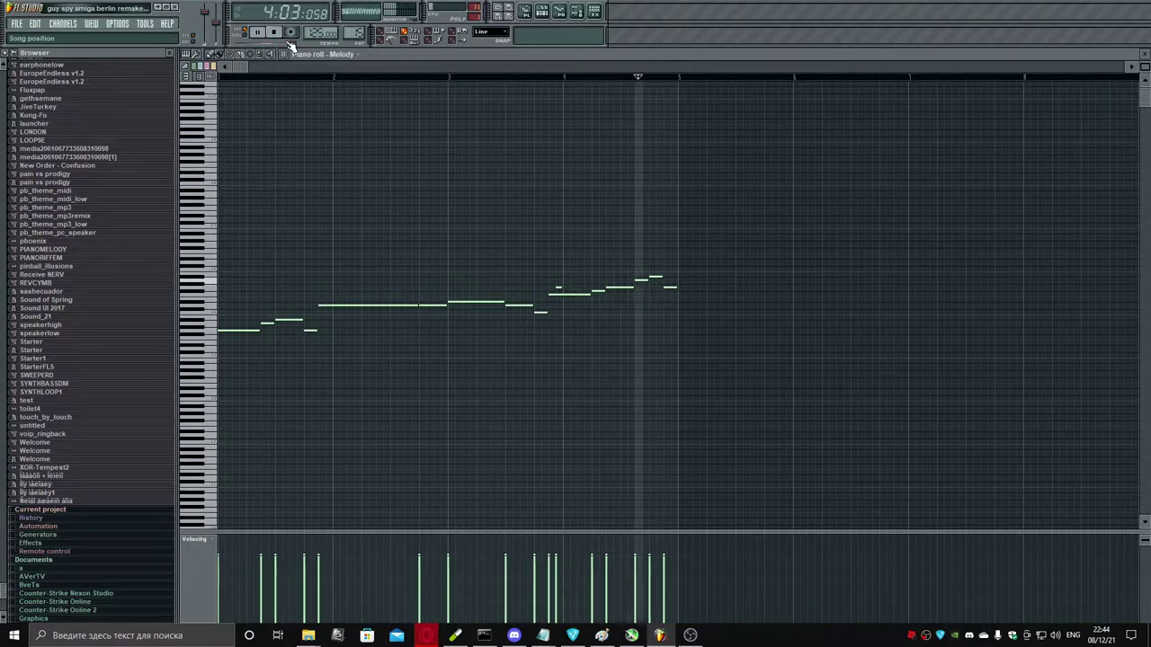
key("space")
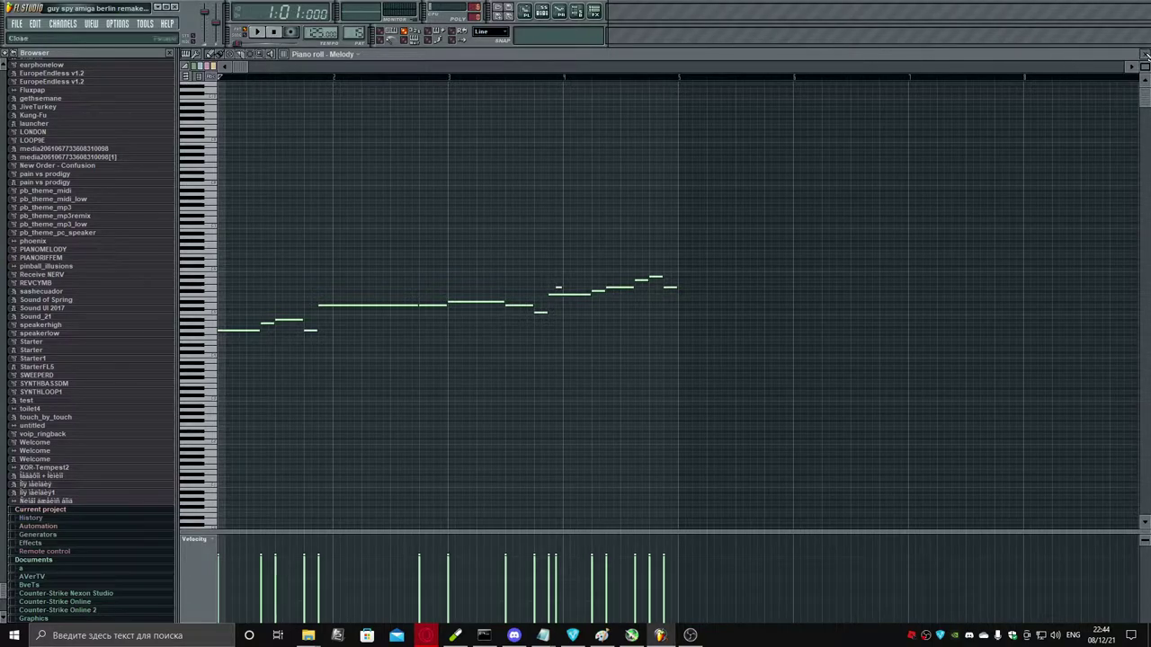
left_click(1139, 65)
Step: Play the Pad 3 pattern and examine the Pad 2 channel's notes in the piano roll
left_click(766, 232)
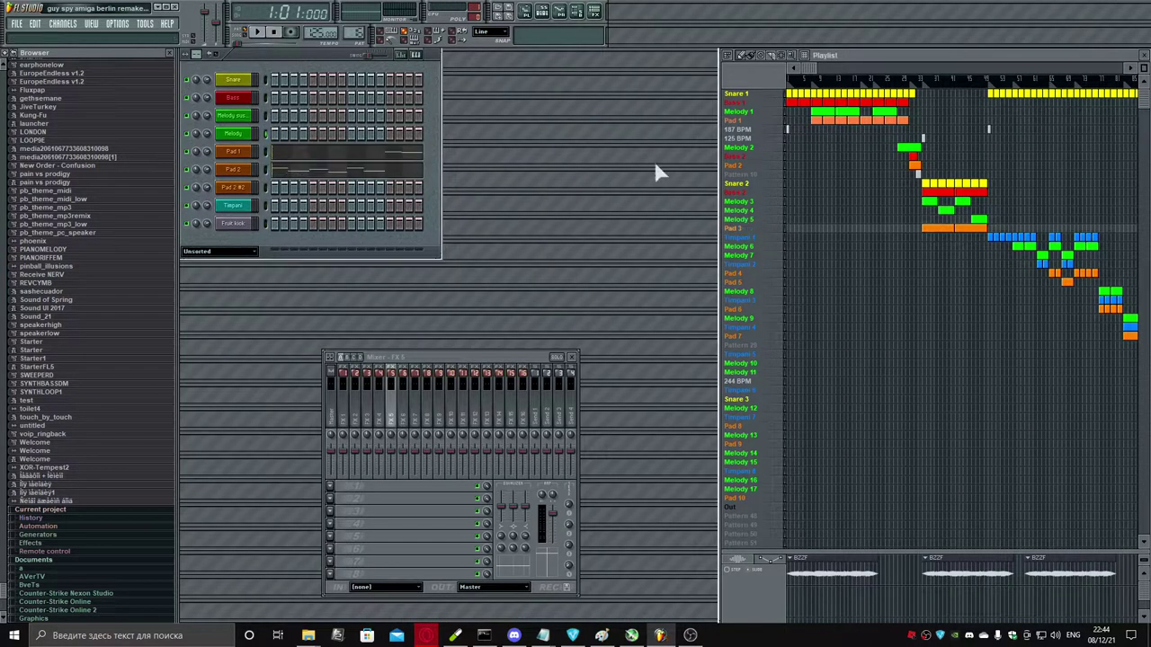
left_click(257, 33)
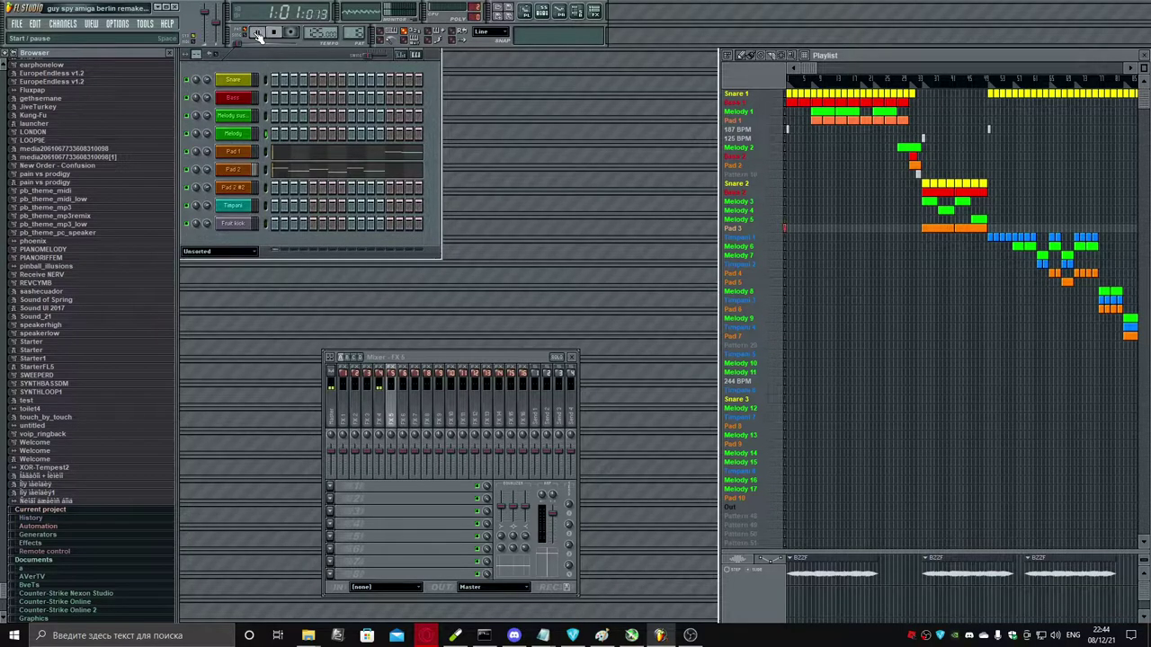
left_click(341, 171)
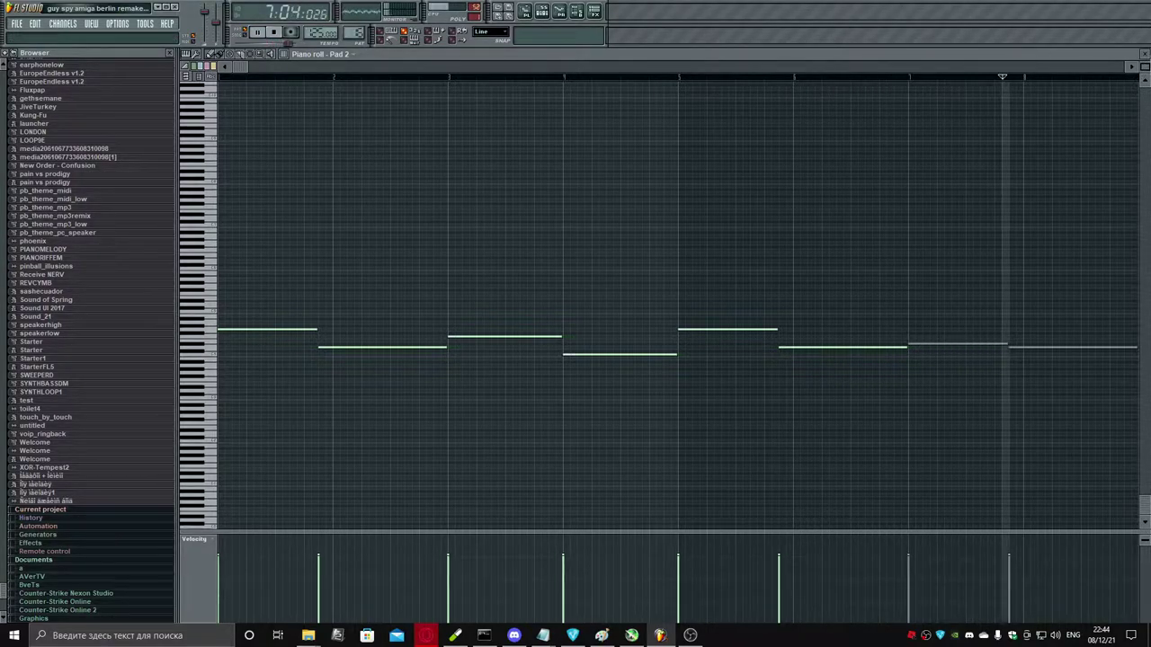
key("Escape")
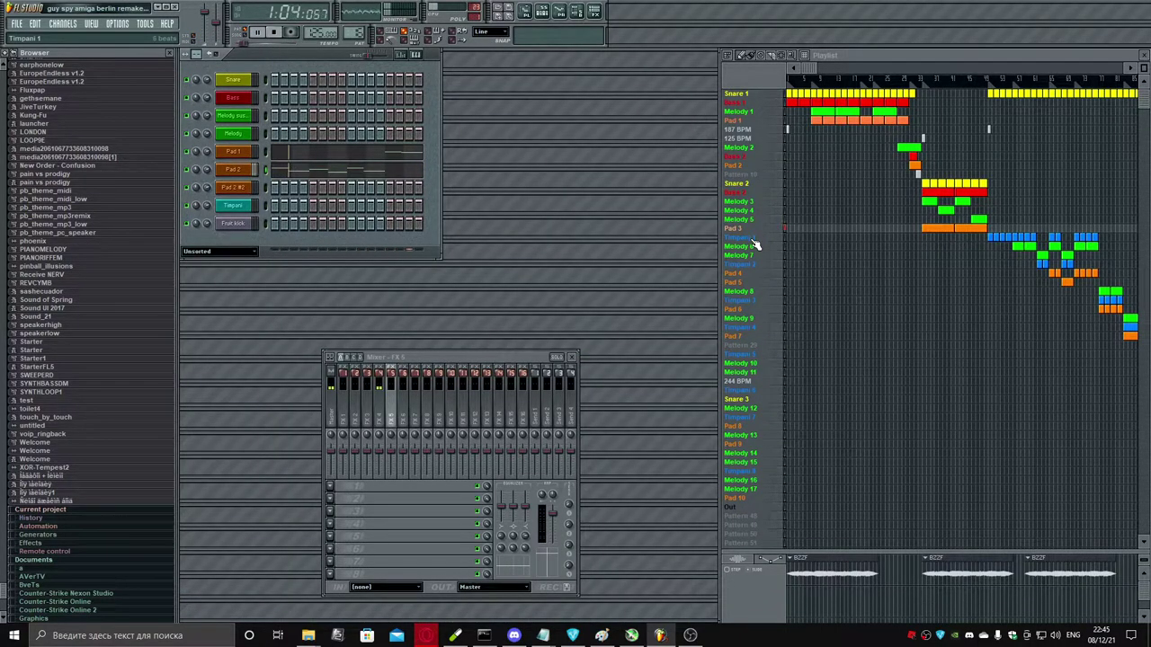
Step: Select the 187 BPM tempo pattern, and listen to Timpani 1 while inspecting the Timpani channel's step pitches in the keyboard editor
left_click(739, 131)
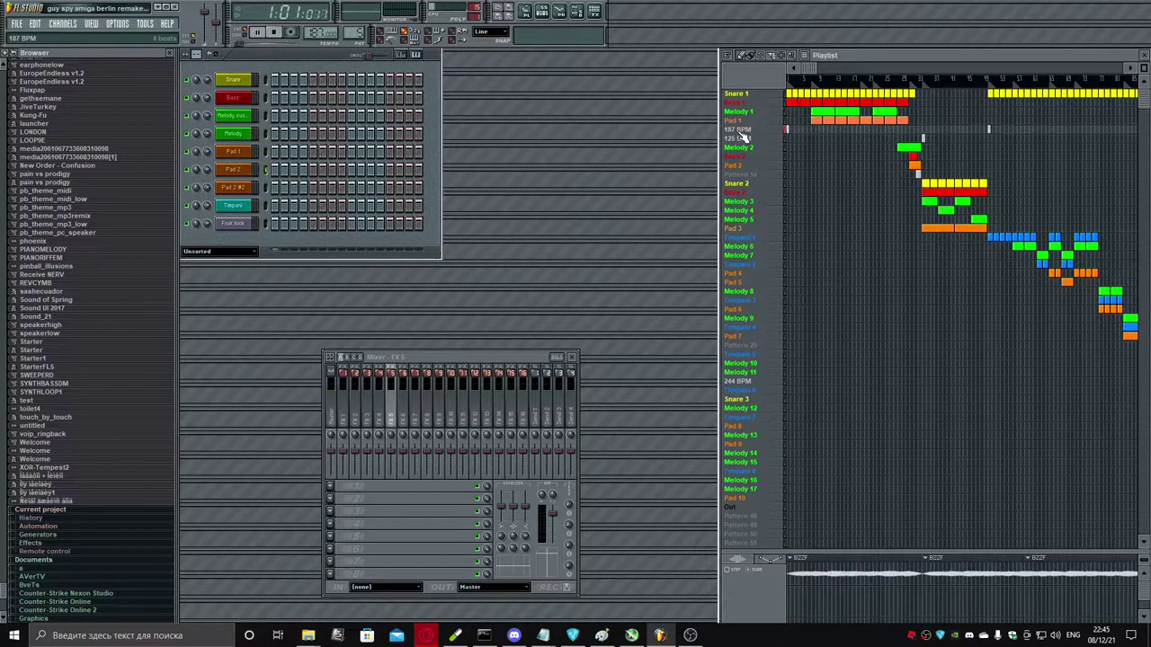
left_click(764, 239)
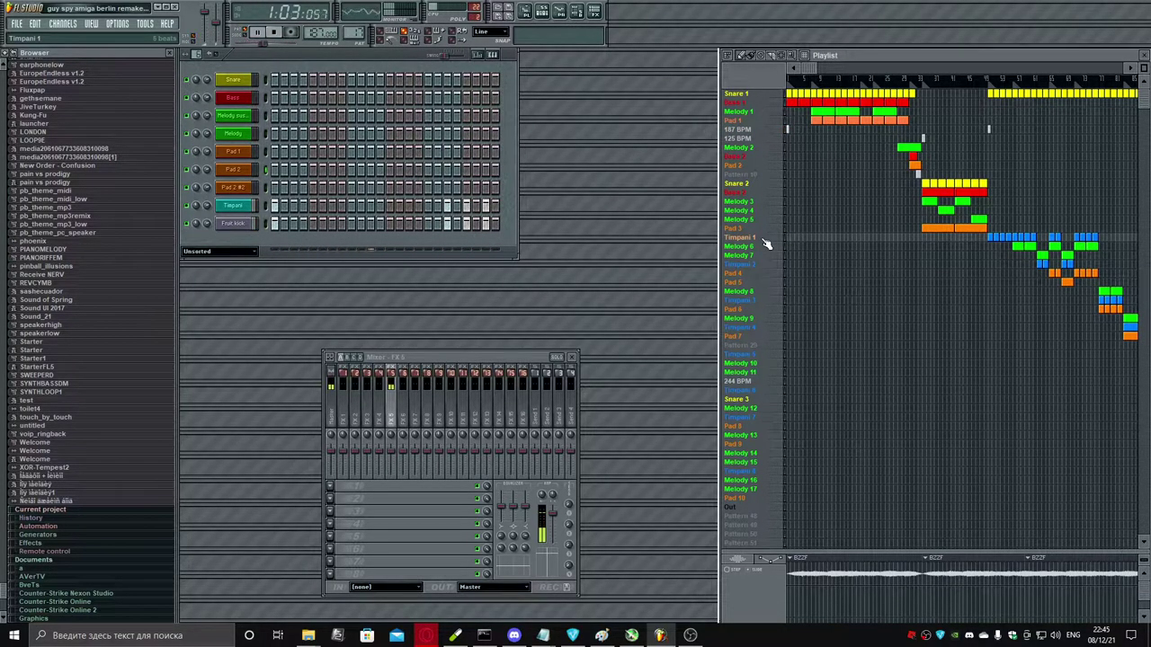
left_click(266, 206)
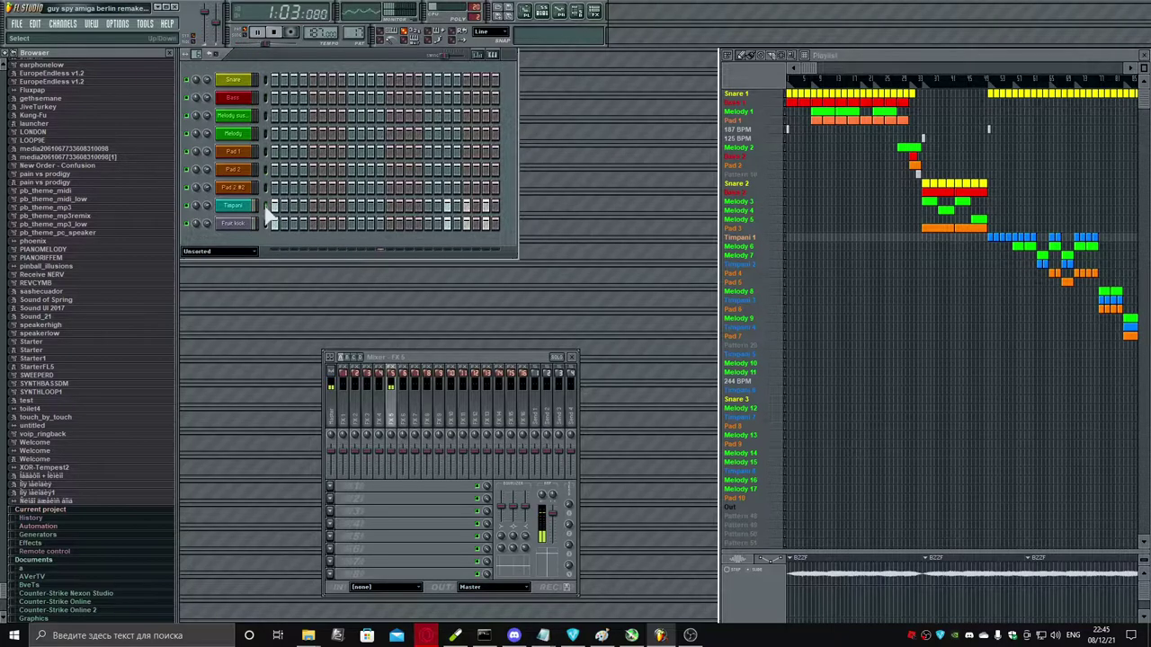
left_click(492, 56)
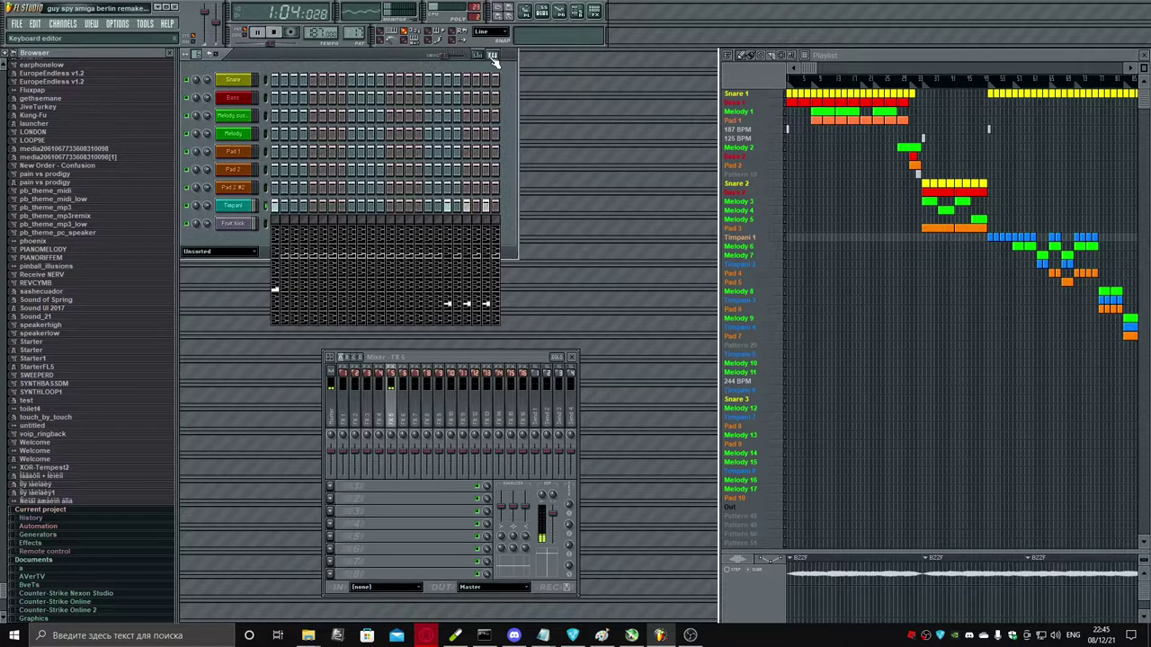
left_click(493, 56)
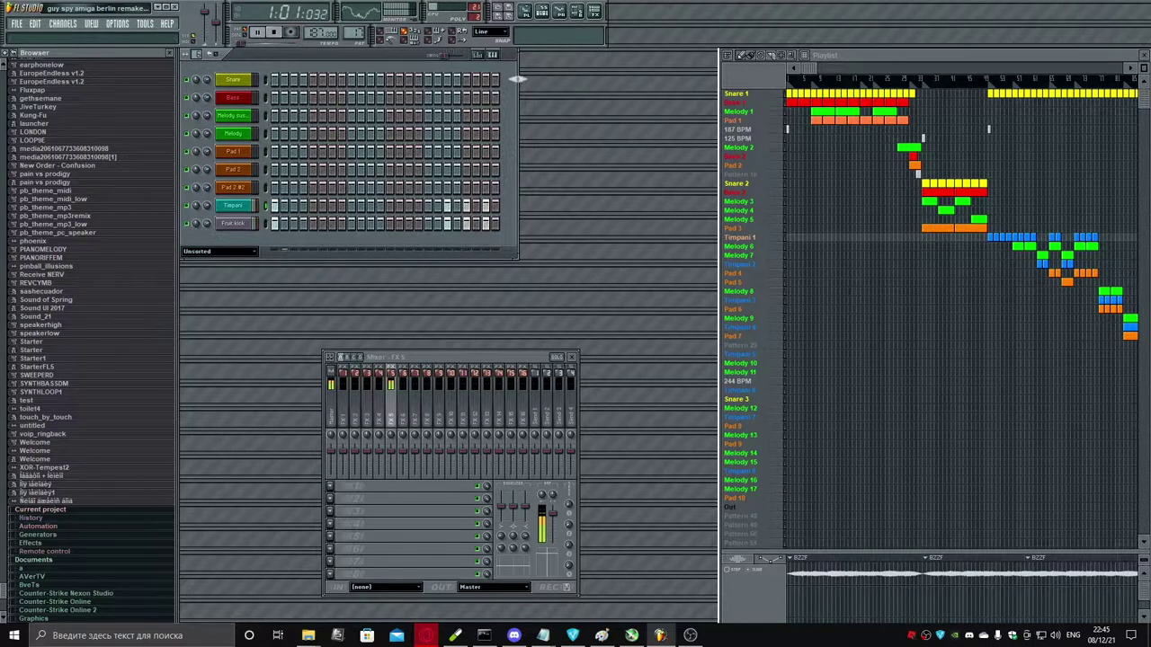
Step: Listen to the Melody 6 and Melody 7 patterns while examining the Melody sustain channel's notes in the piano roll
left_click(758, 252)
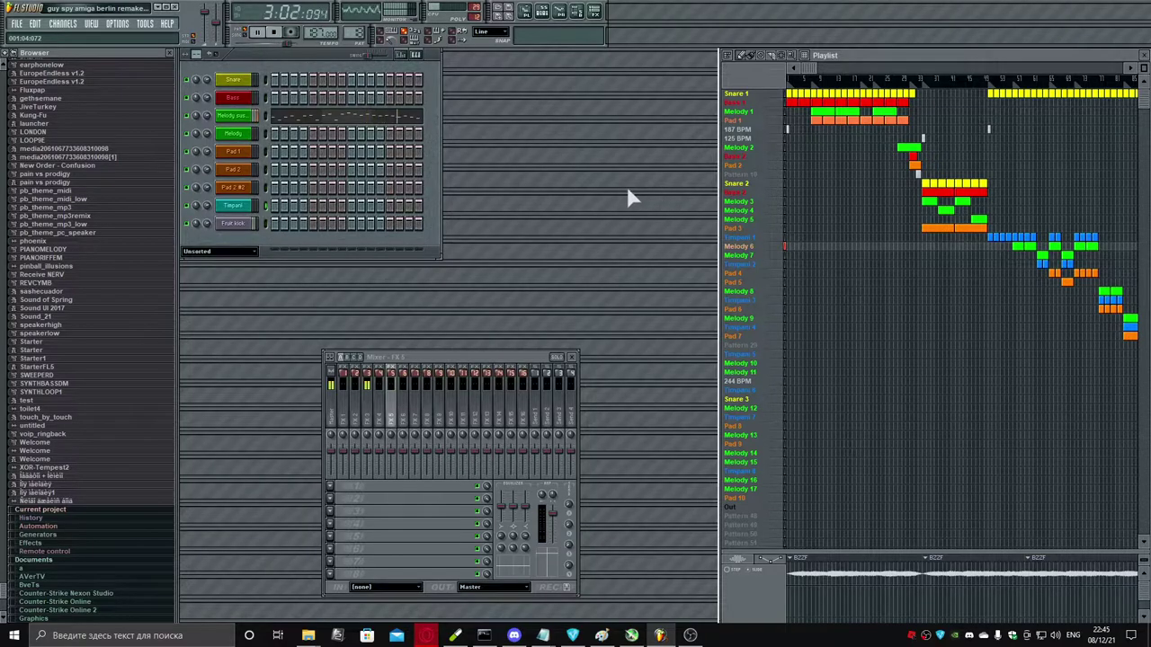
left_click(390, 118)
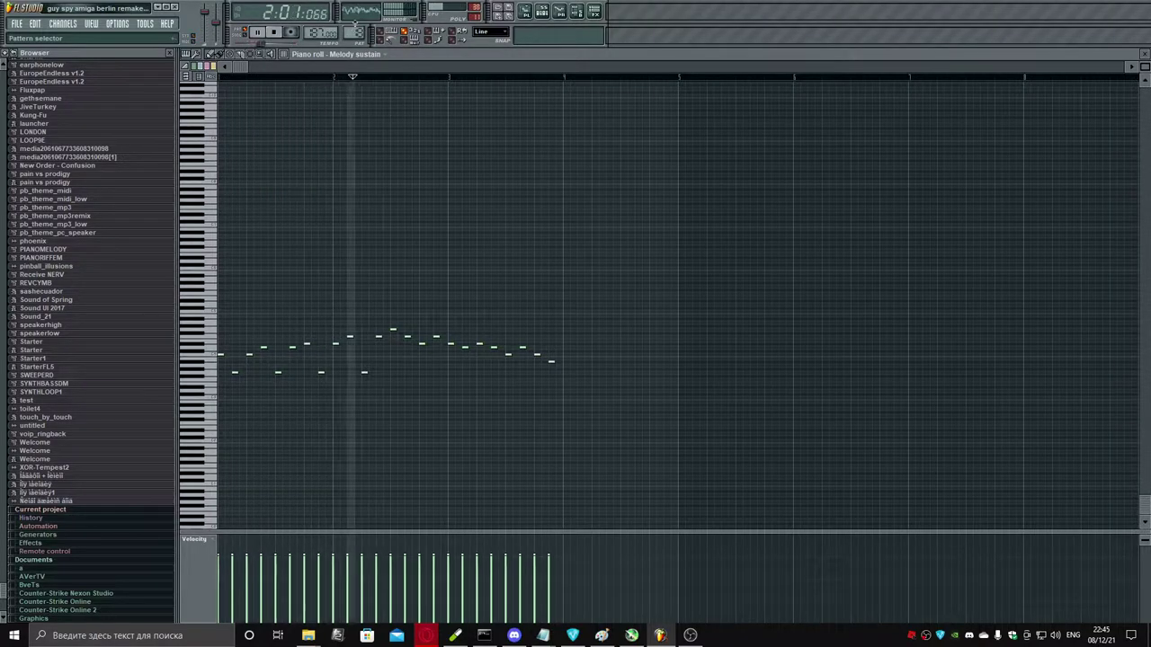
scroll(354, 27, "up", 1)
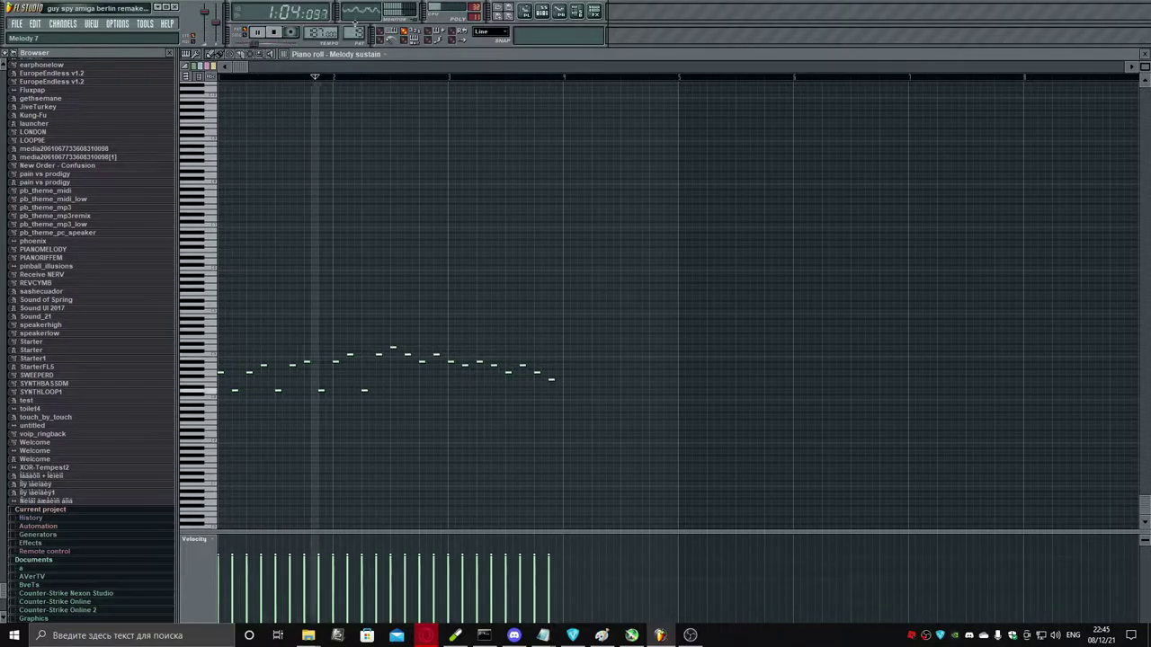
left_click(1144, 54)
Step: Listen to the Timpani 2 pattern and inspect the Timpani channel's step pitches in the keyboard editor
left_click(743, 265)
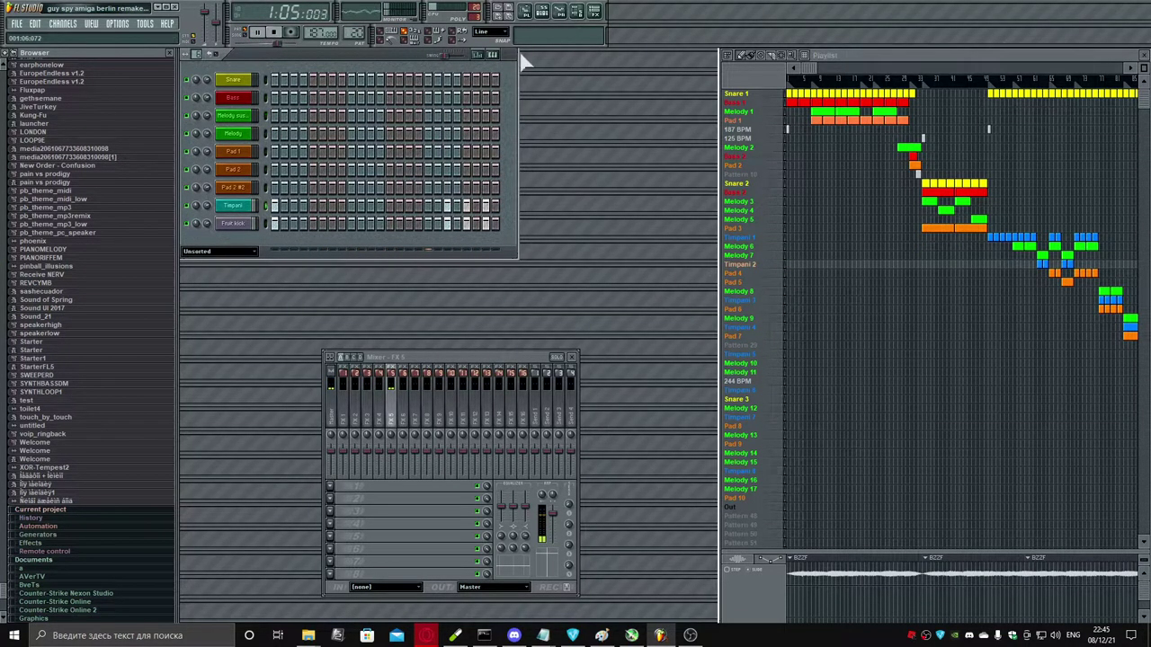
left_click(493, 56)
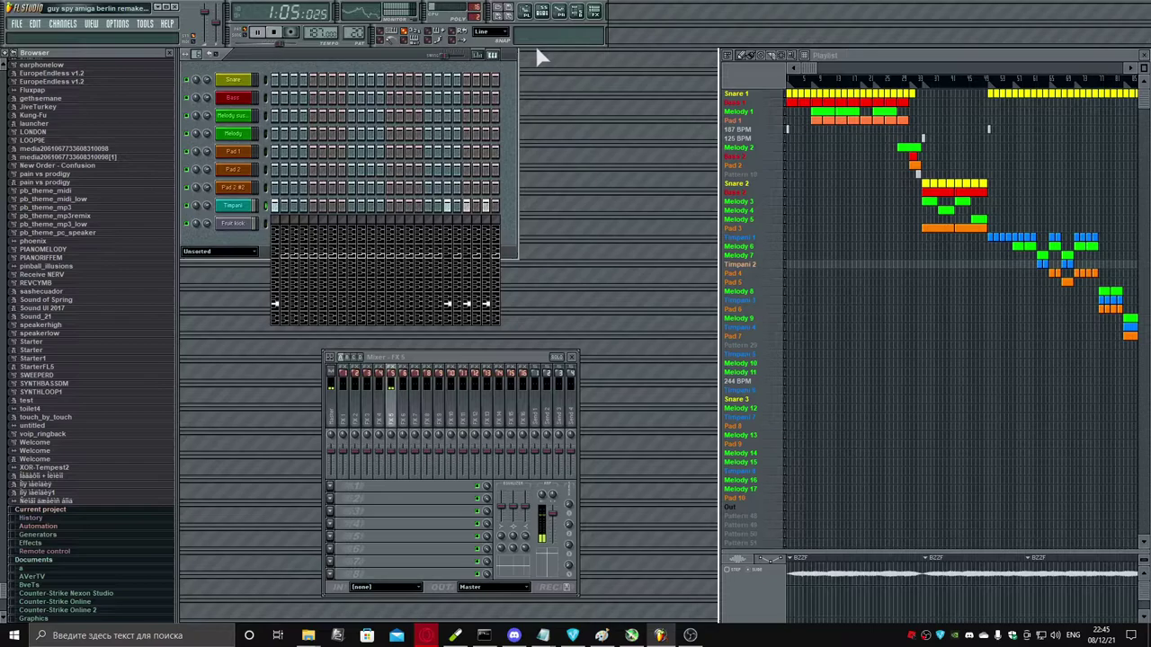
left_click(494, 56)
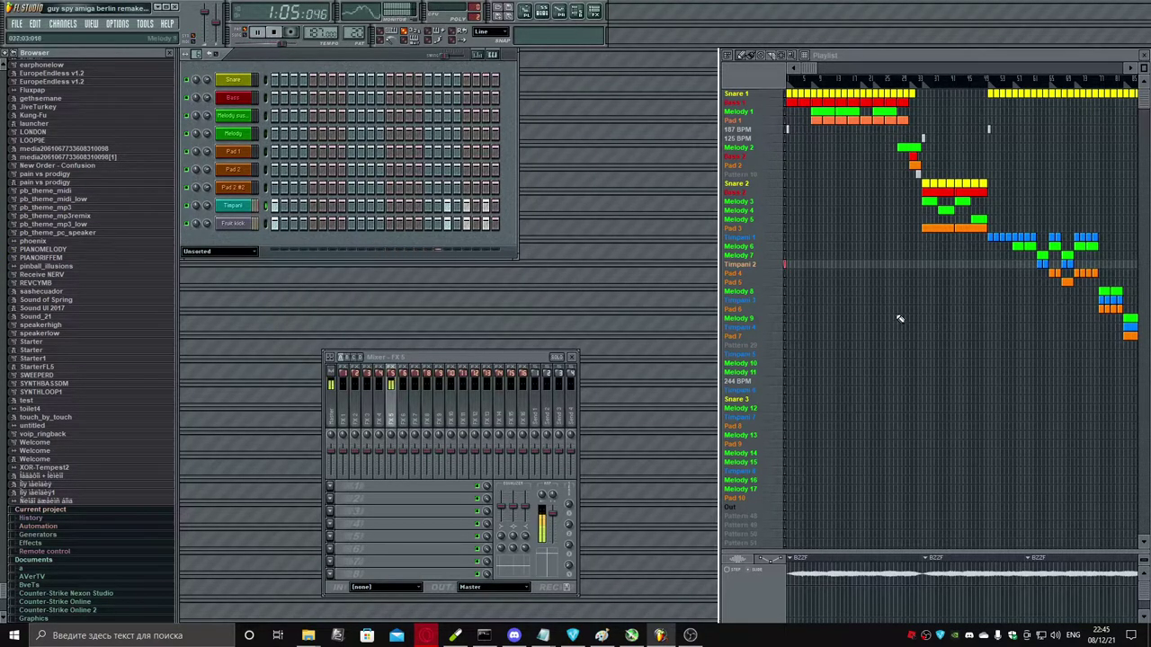
Step: Listen to the Pad 4 and Pad 5 patterns, examining the Pad 2 channel's notes of each in the piano roll
left_click(769, 277)
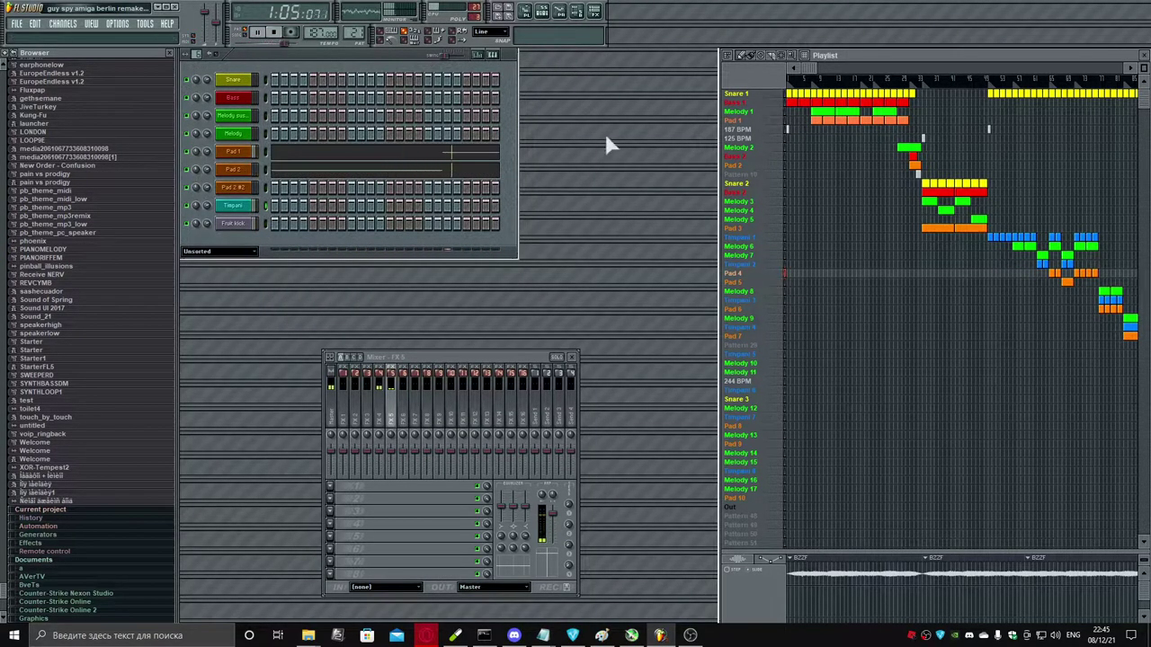
left_click(416, 174)
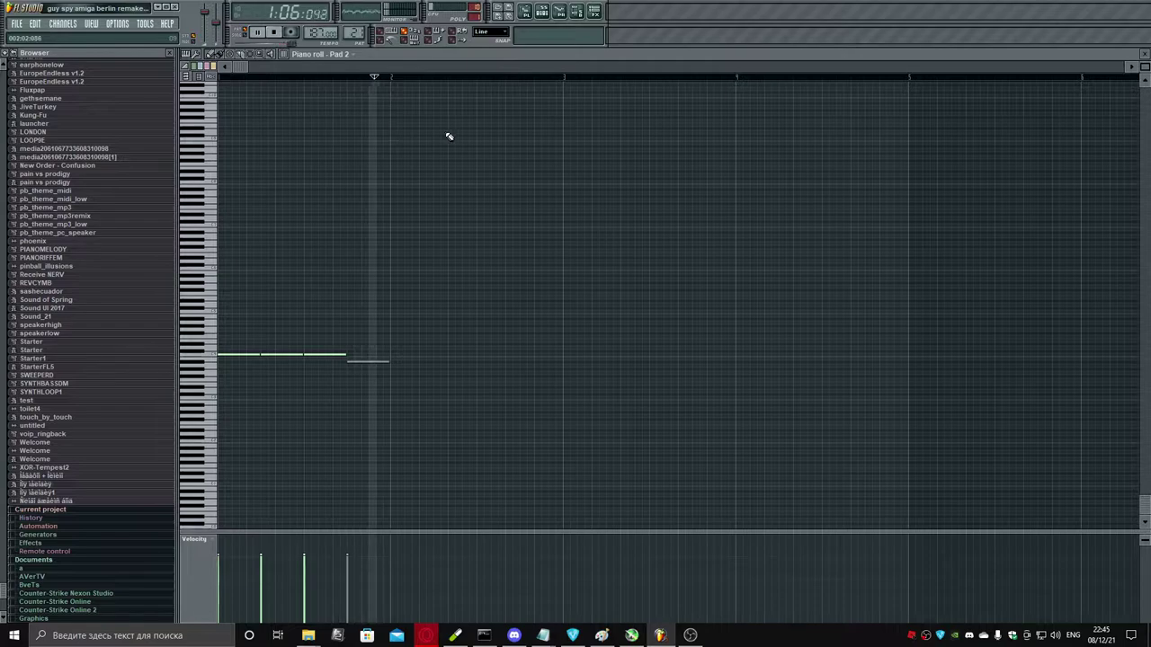
left_click(1143, 56)
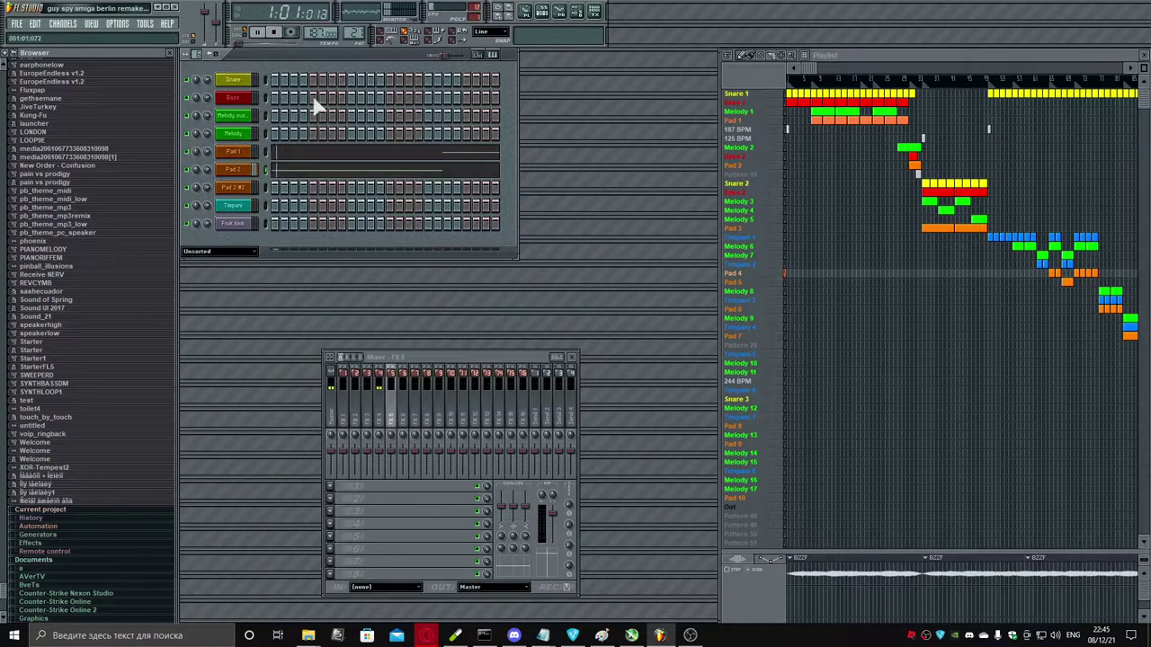
left_click(751, 287)
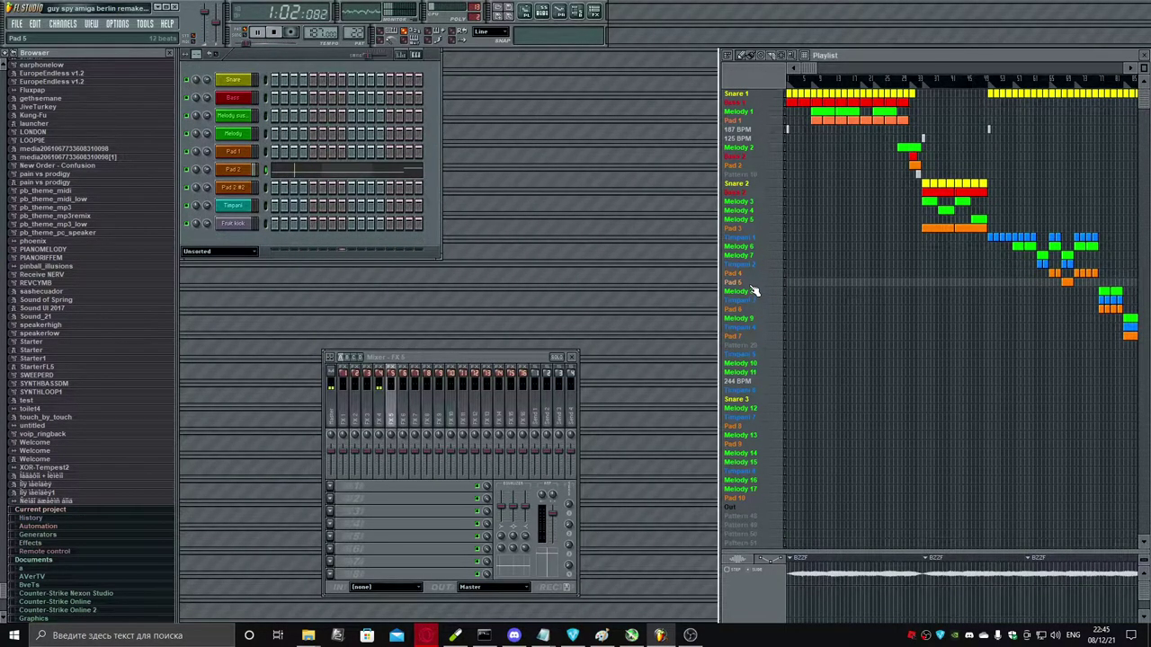
left_click(350, 171)
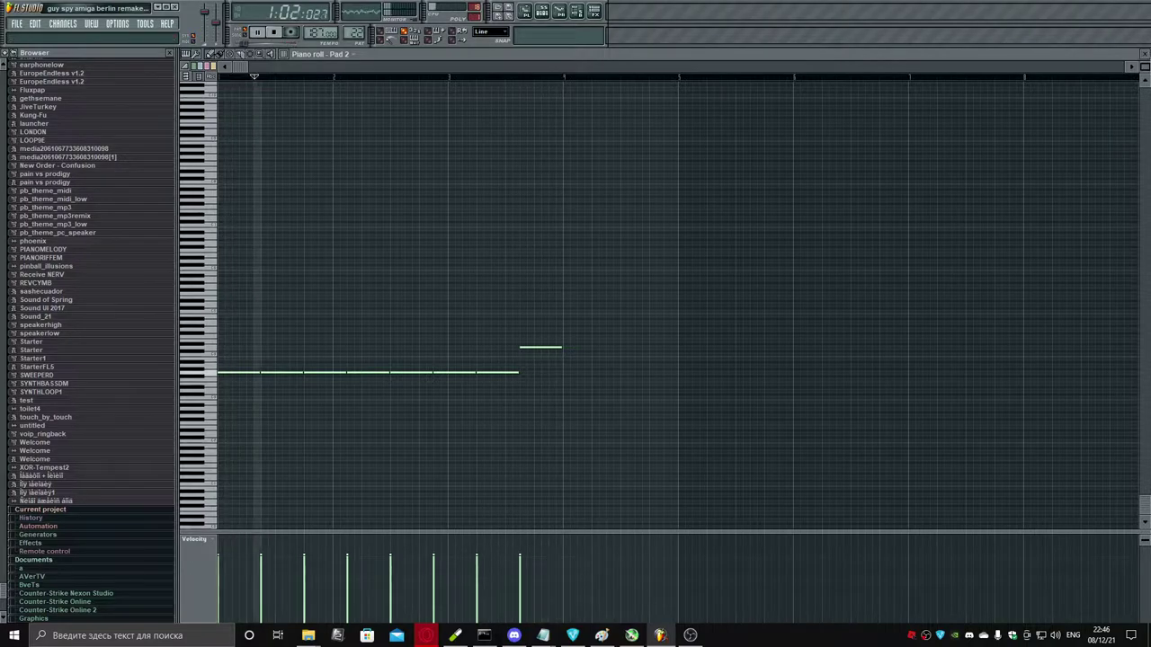
left_click(1145, 53)
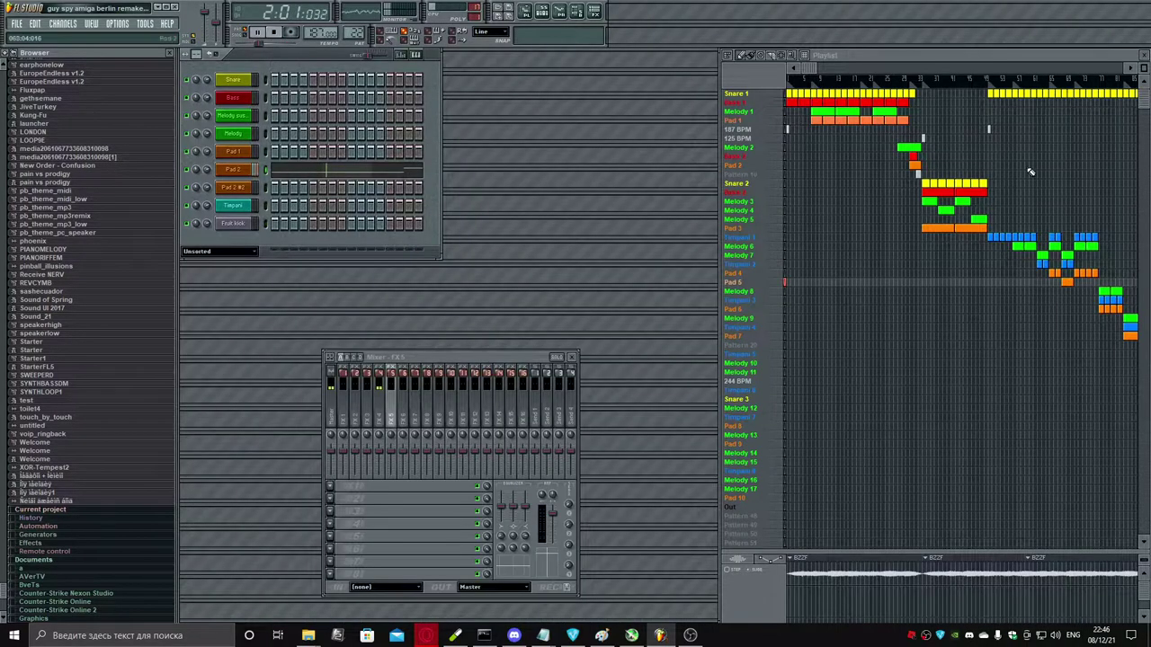
Step: Listen to the Melody 8 pattern and examine the Melody sustain channel's notes in the piano roll
left_click(744, 292)
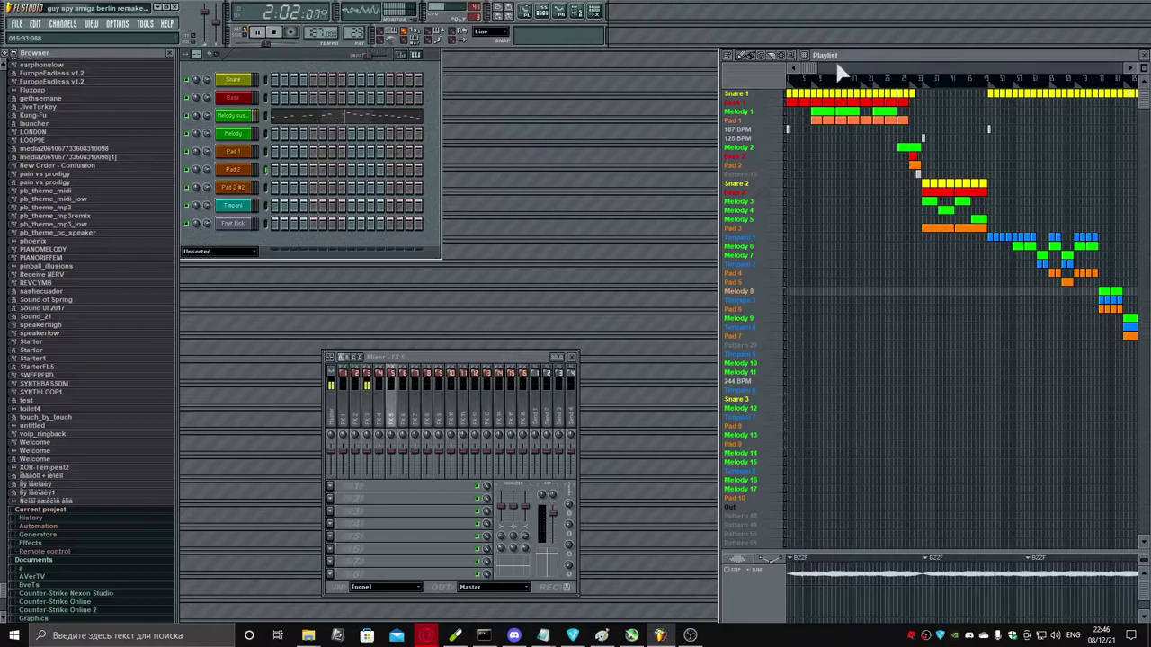
left_click_drag(811, 69, 898, 66)
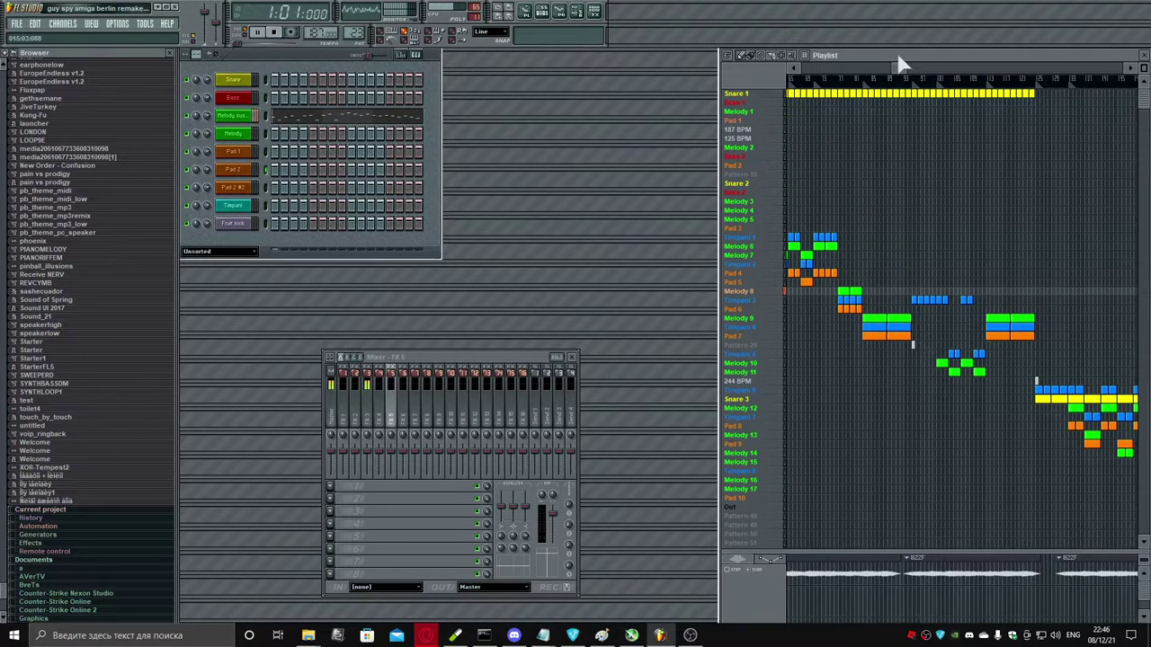
left_click(392, 120)
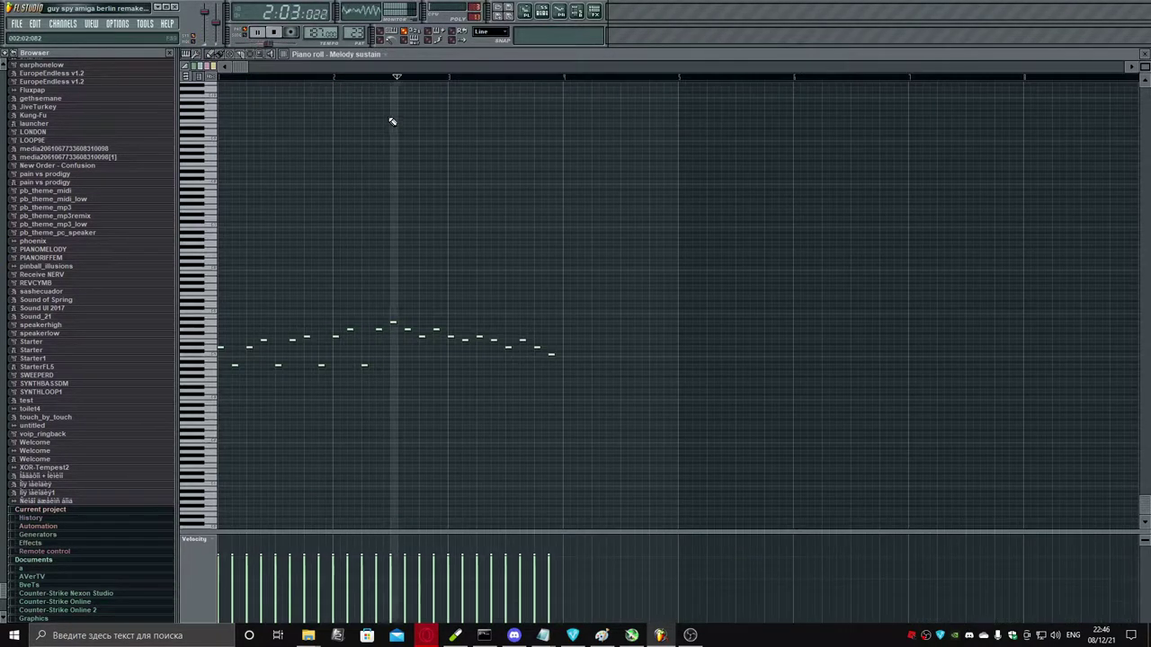
left_click(1144, 57)
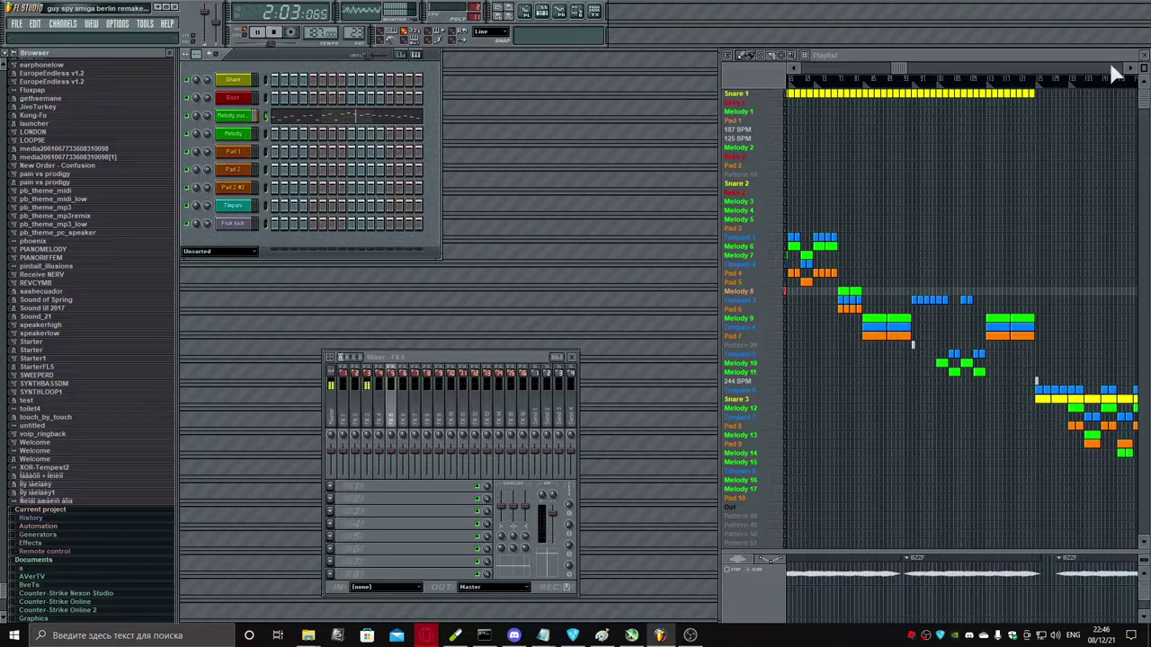
Step: Listen to the Timpani 3 pattern and inspect the Timpani channel's step pitches in the keyboard editor
left_click(745, 302)
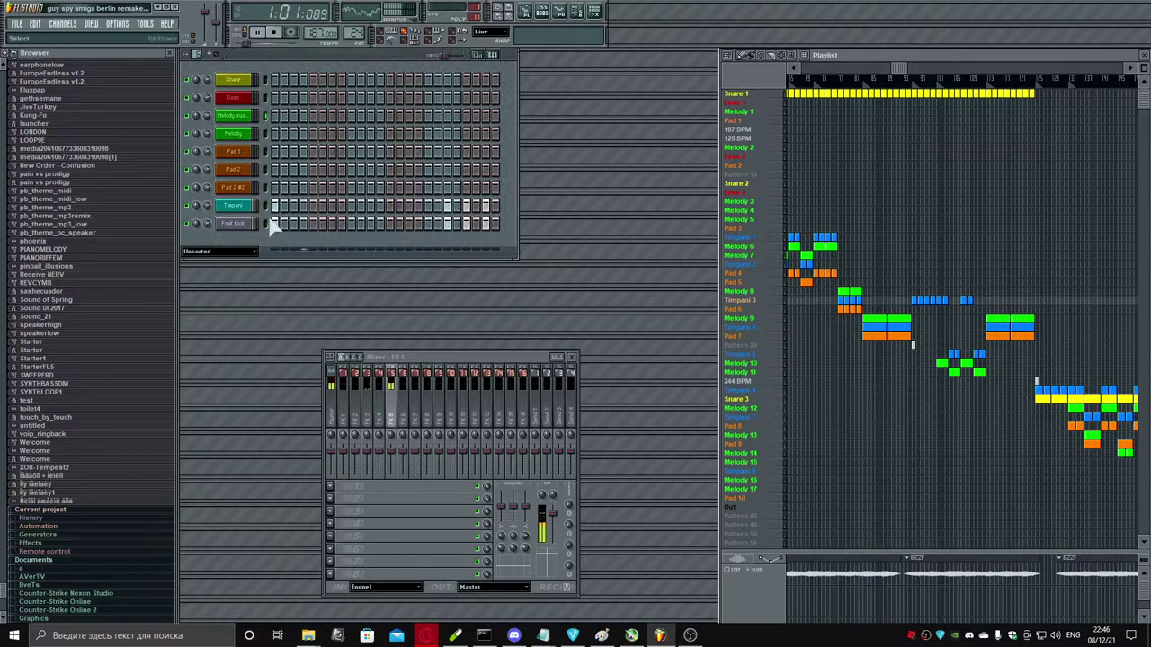
left_click(493, 55)
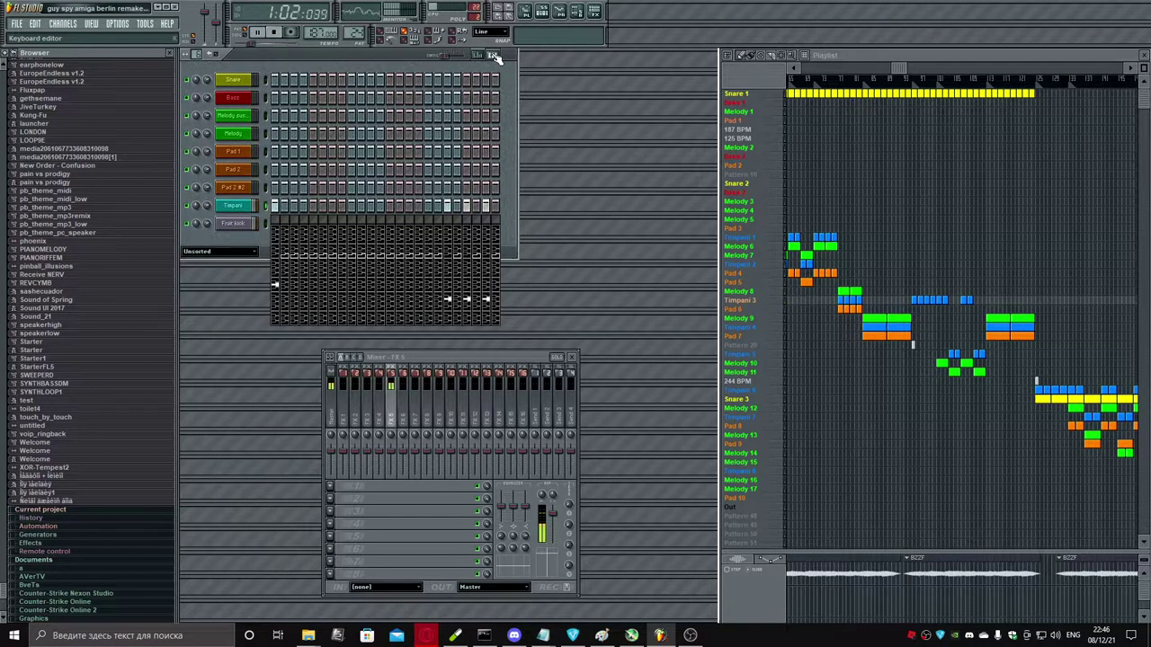
left_click(493, 55)
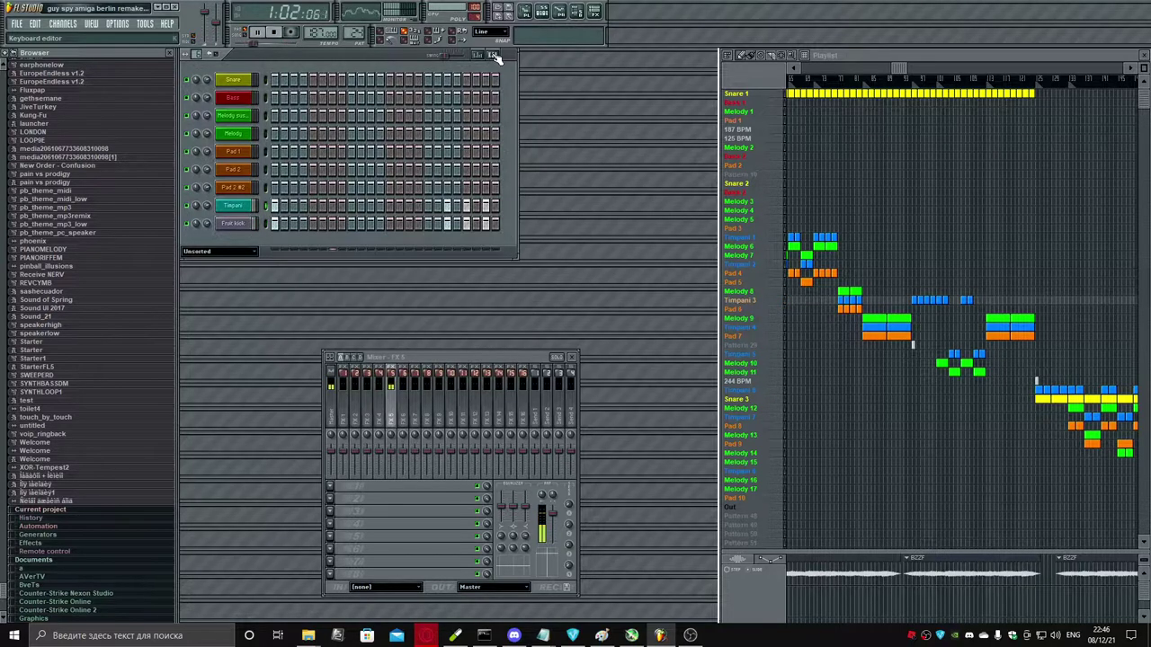
Step: Listen to the Pad 6 pattern and examine the Pad 2 channel's notes in the piano roll
left_click(744, 312)
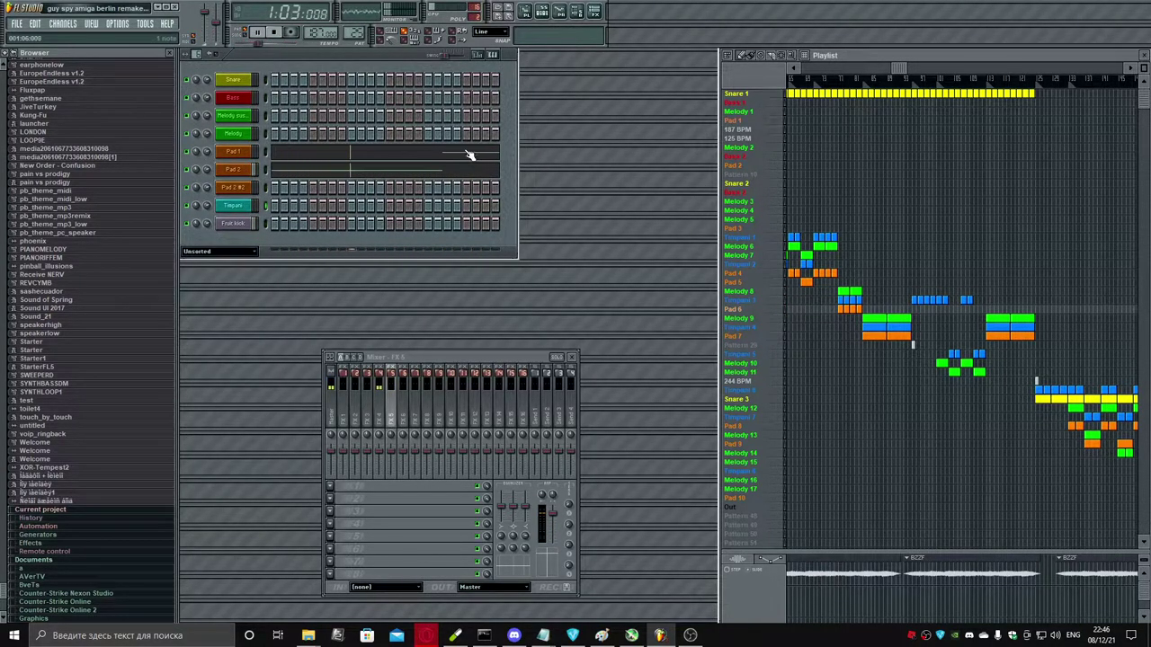
left_click(559, 12)
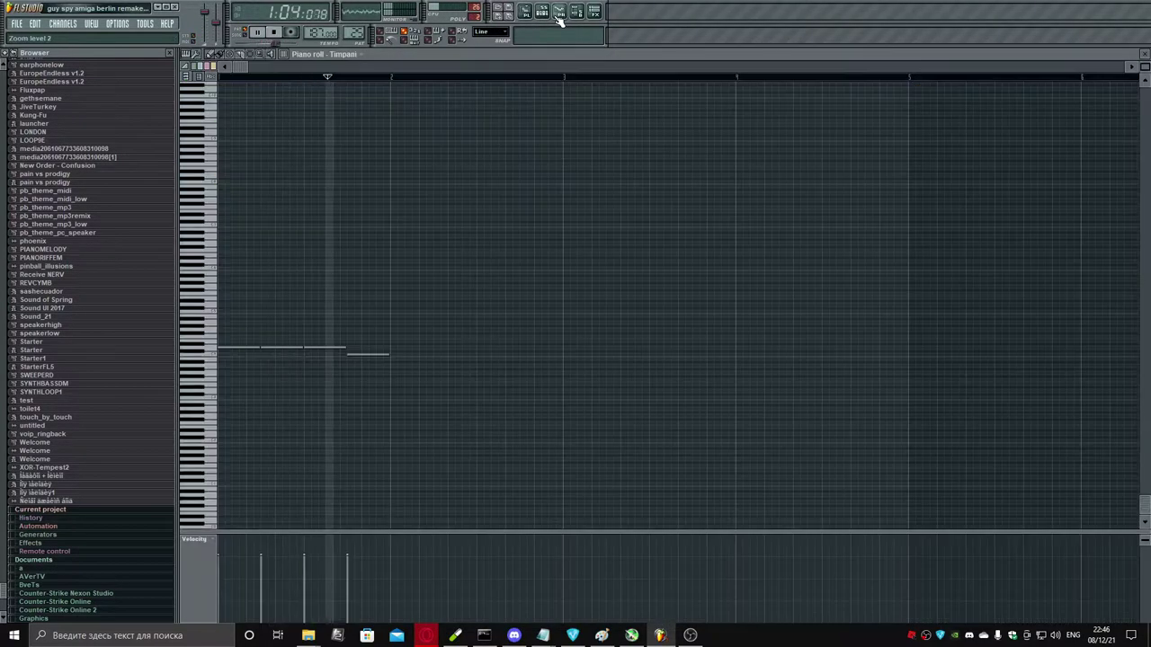
left_click(344, 54)
left_click(358, 133)
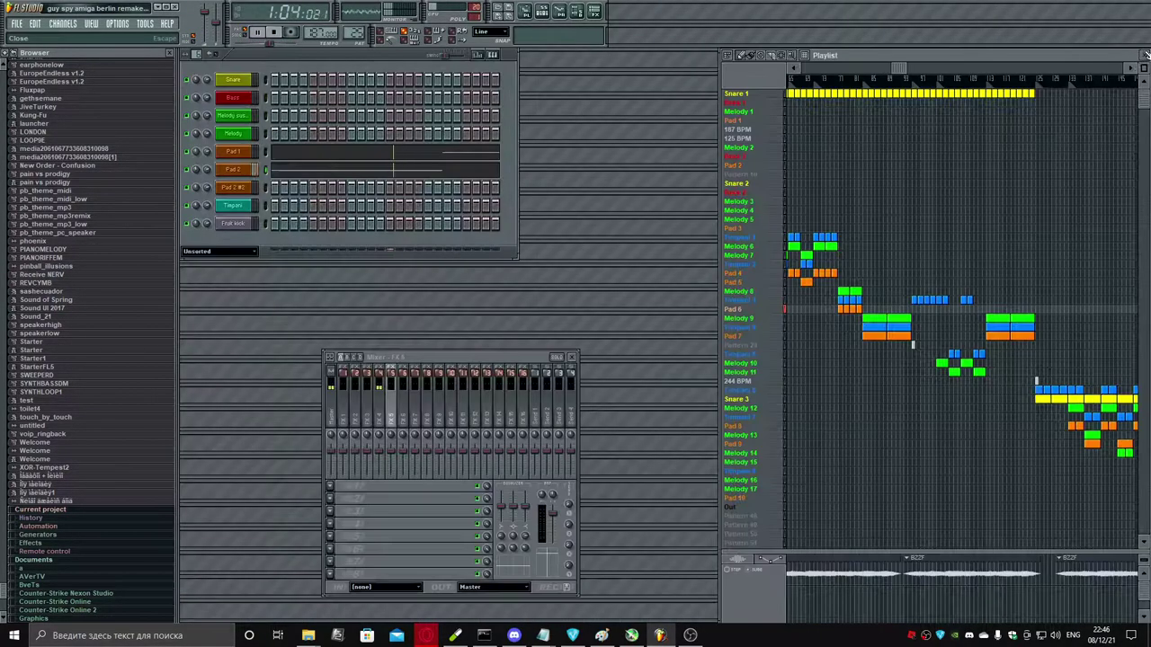
left_click(1143, 54)
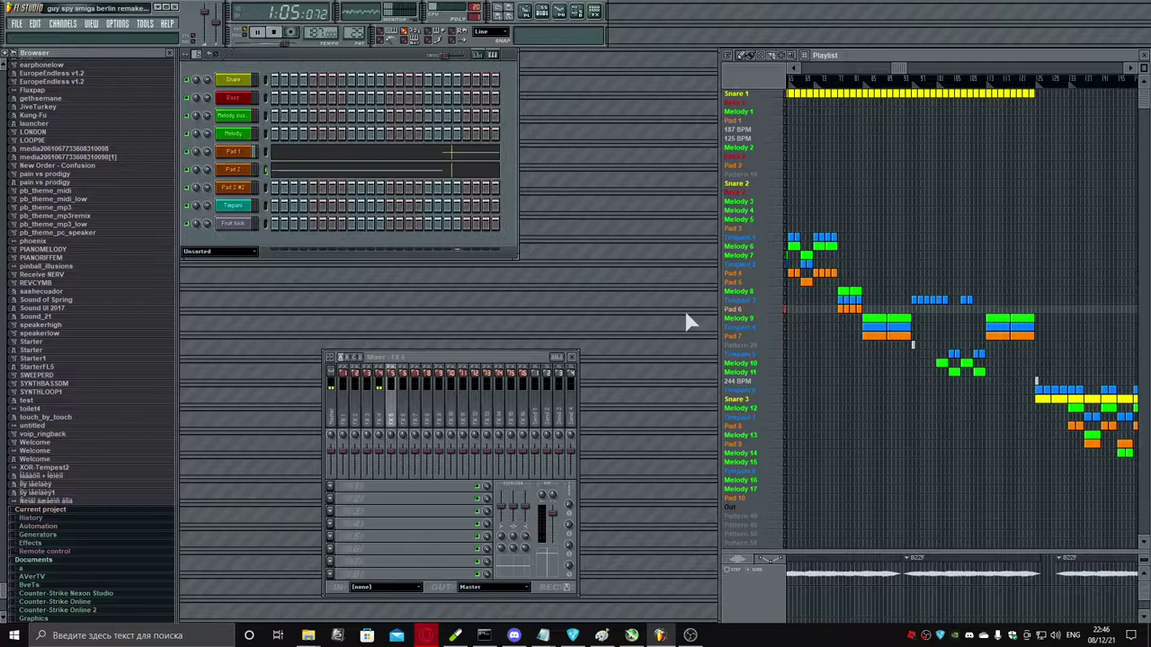
Step: Listen to the Melody 9 pattern and examine the Melody channel's notes in the piano roll
left_click(753, 322)
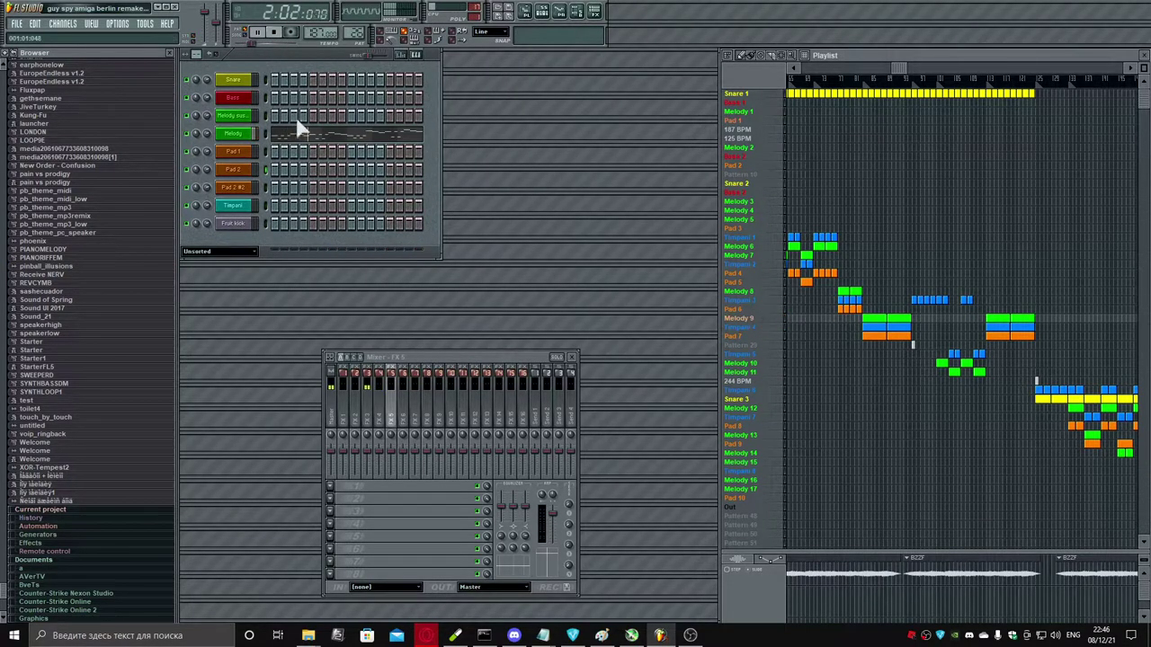
left_click(305, 136)
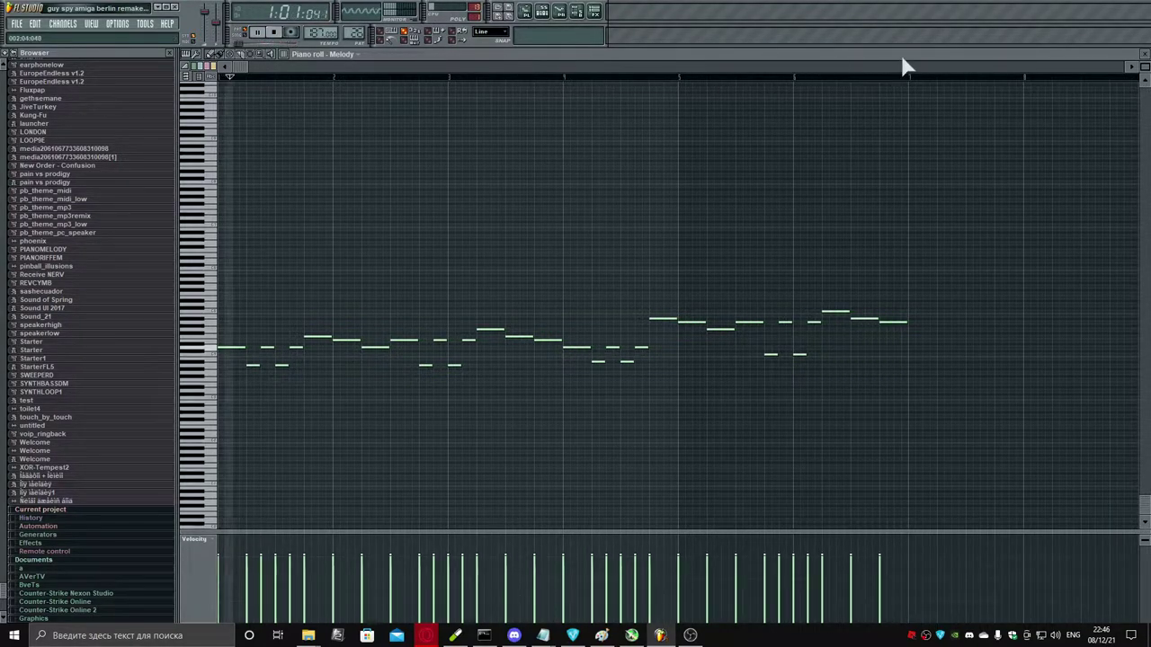
left_click(1145, 55)
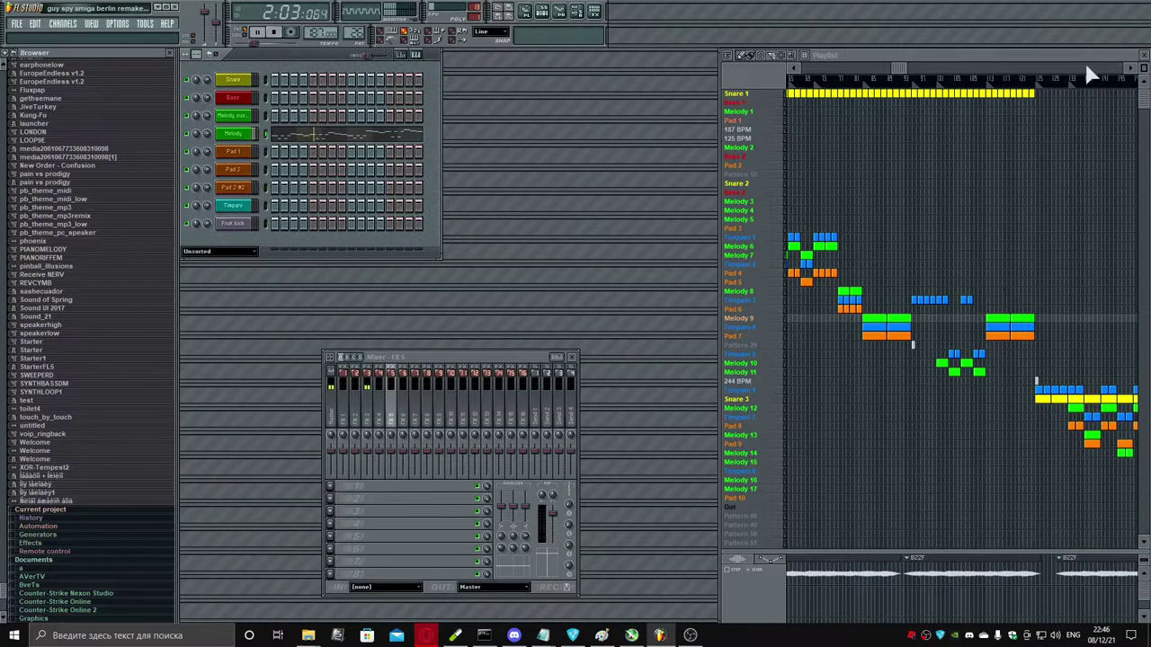
Step: Listen to the Timpani 4 pattern and examine the Timpani channel's notes in the piano roll
left_click(758, 328)
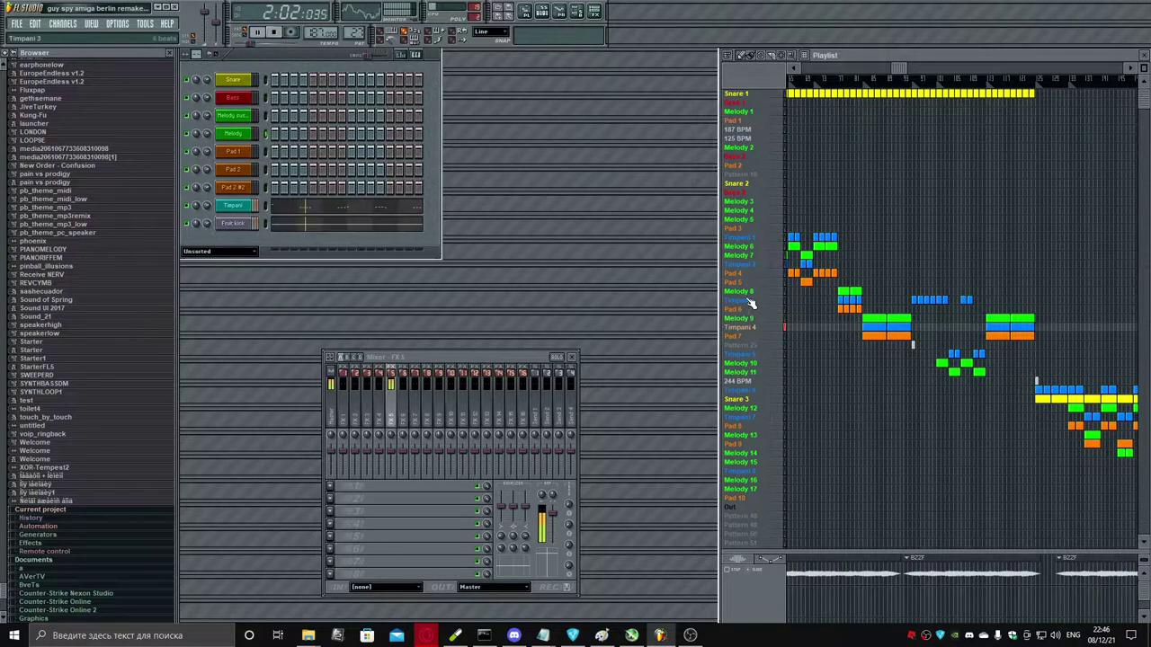
left_click(303, 220)
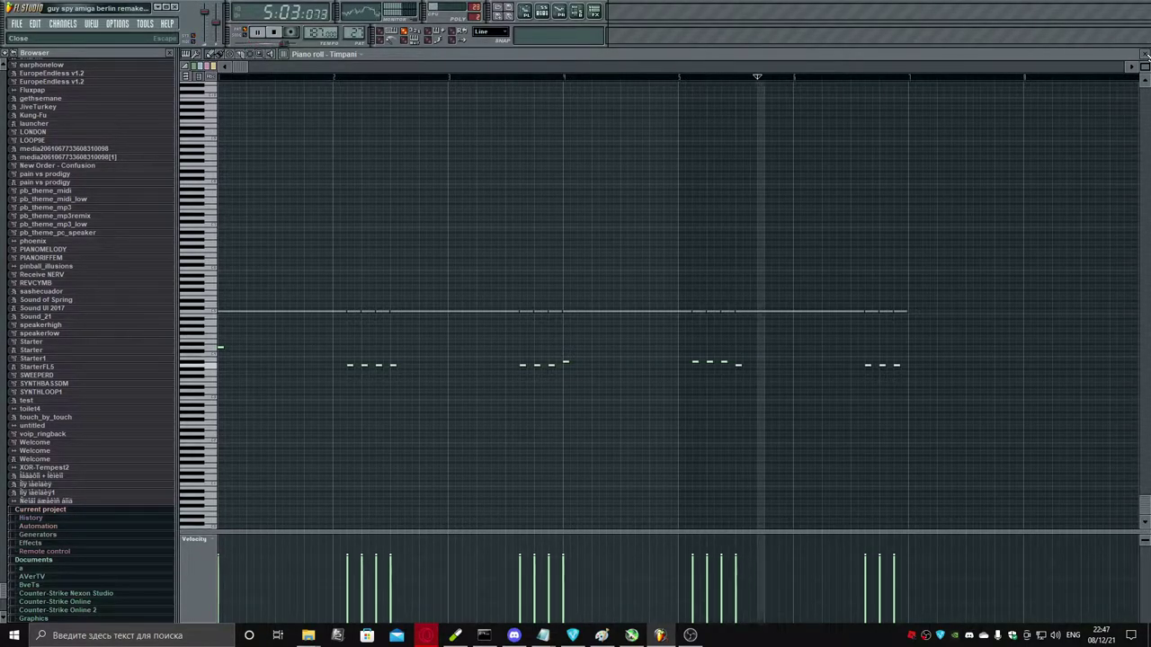
left_click(1145, 54)
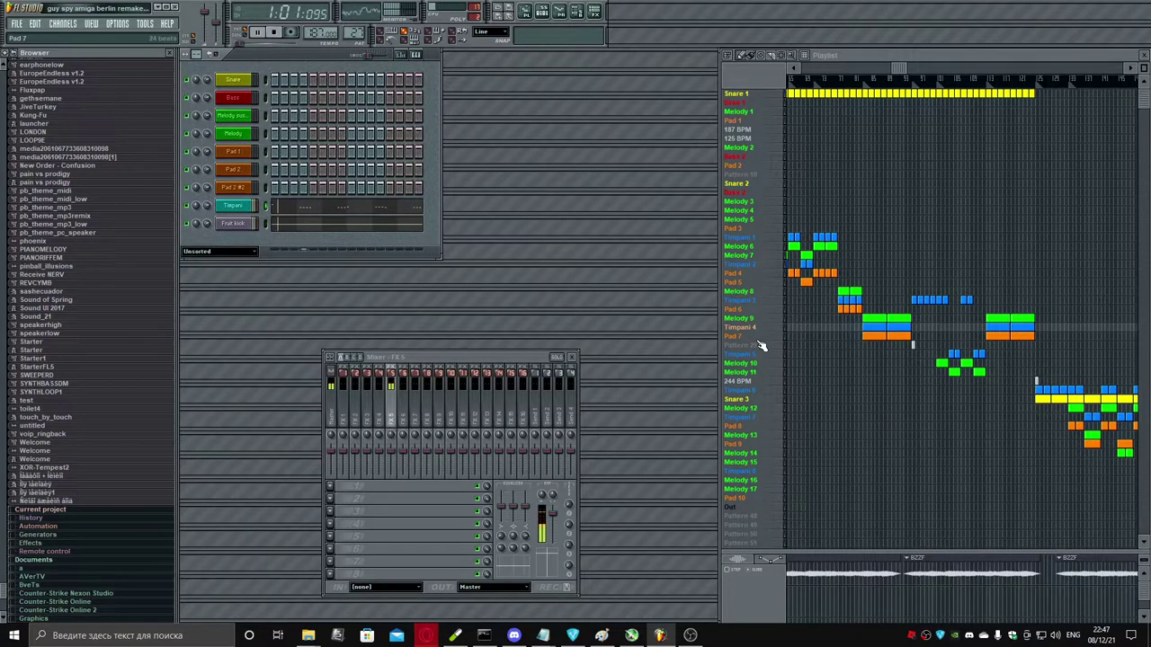
Step: Listen to the Pad 7 pattern and examine the Pad 2 channel's notes in the piano roll
left_click(758, 339)
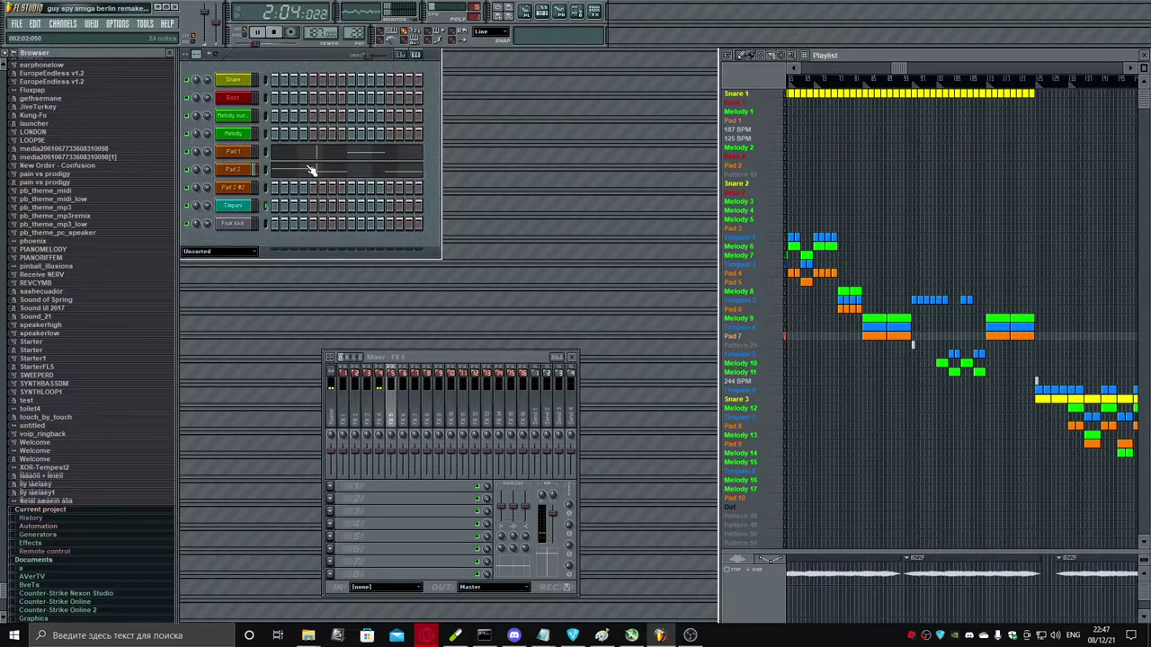
left_click(309, 169)
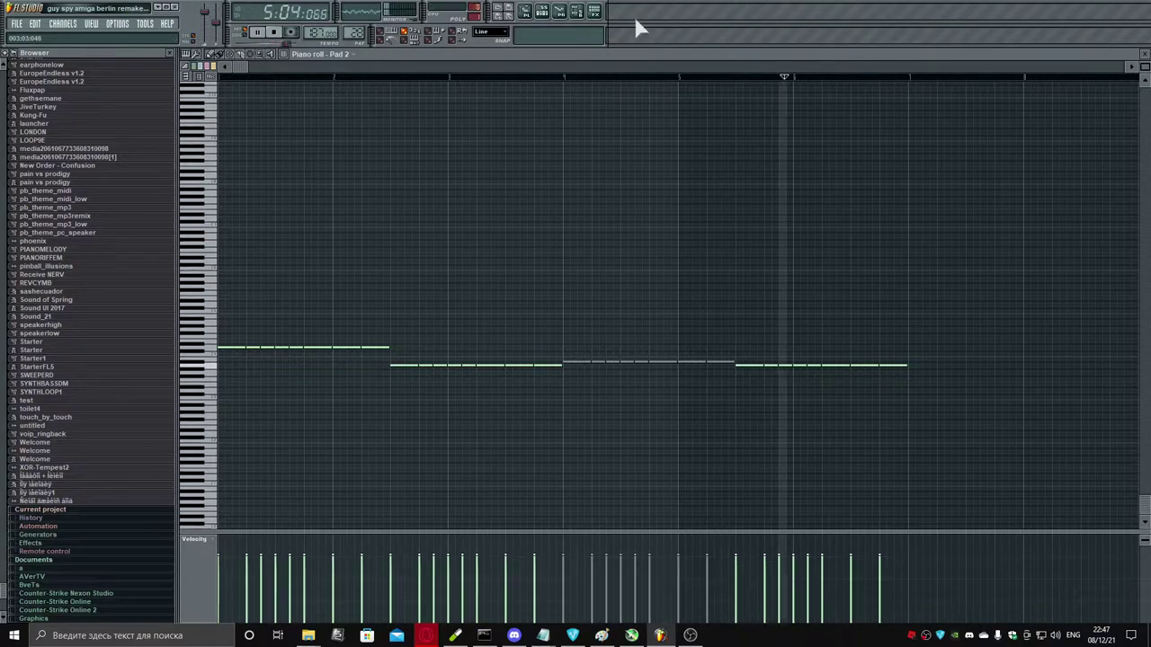
left_click(1145, 60)
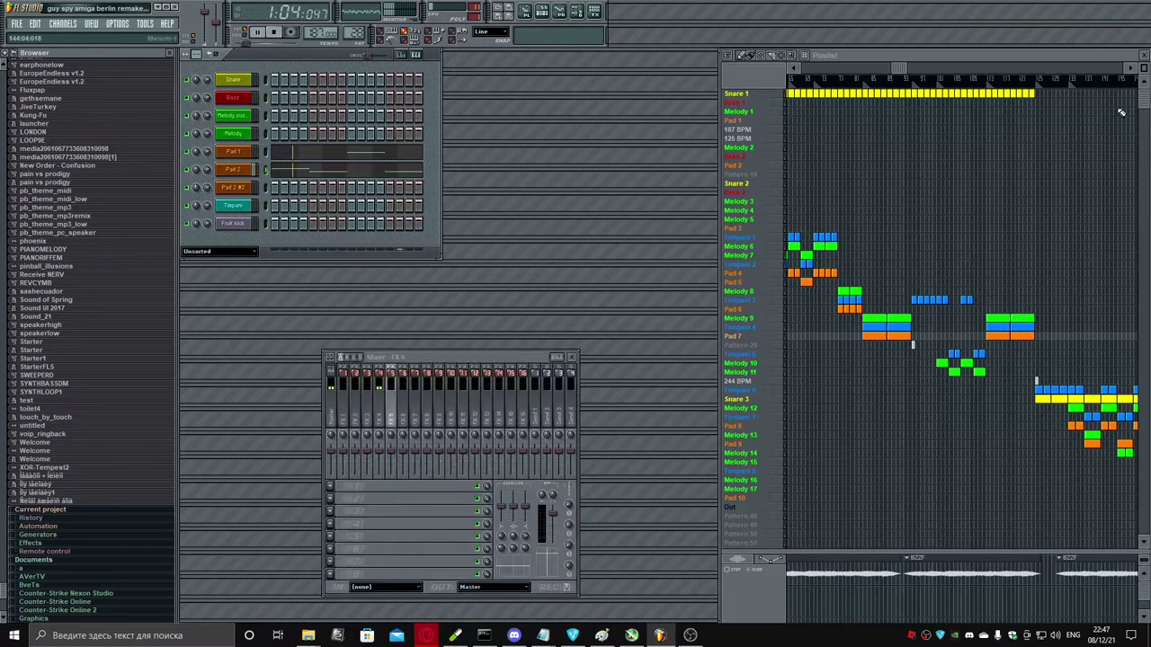
Step: Listen to Pattern 29 and Timpani 5, inspecting the latter's Timpani step pitches in the keyboard editor
left_click(771, 349)
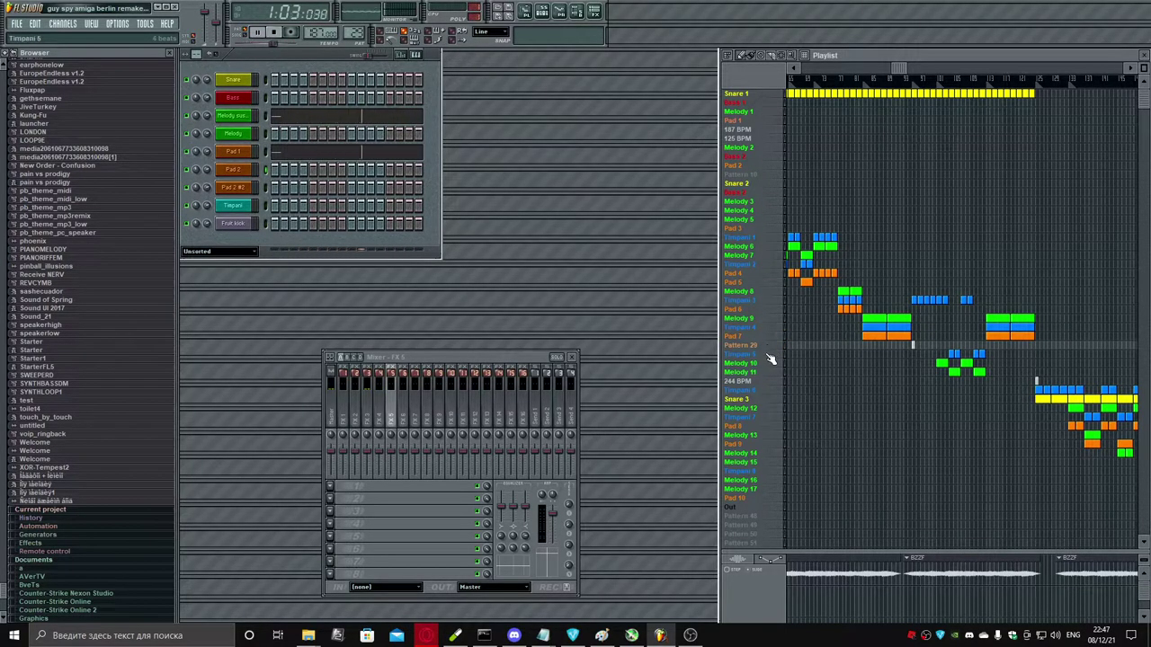
left_click(771, 358)
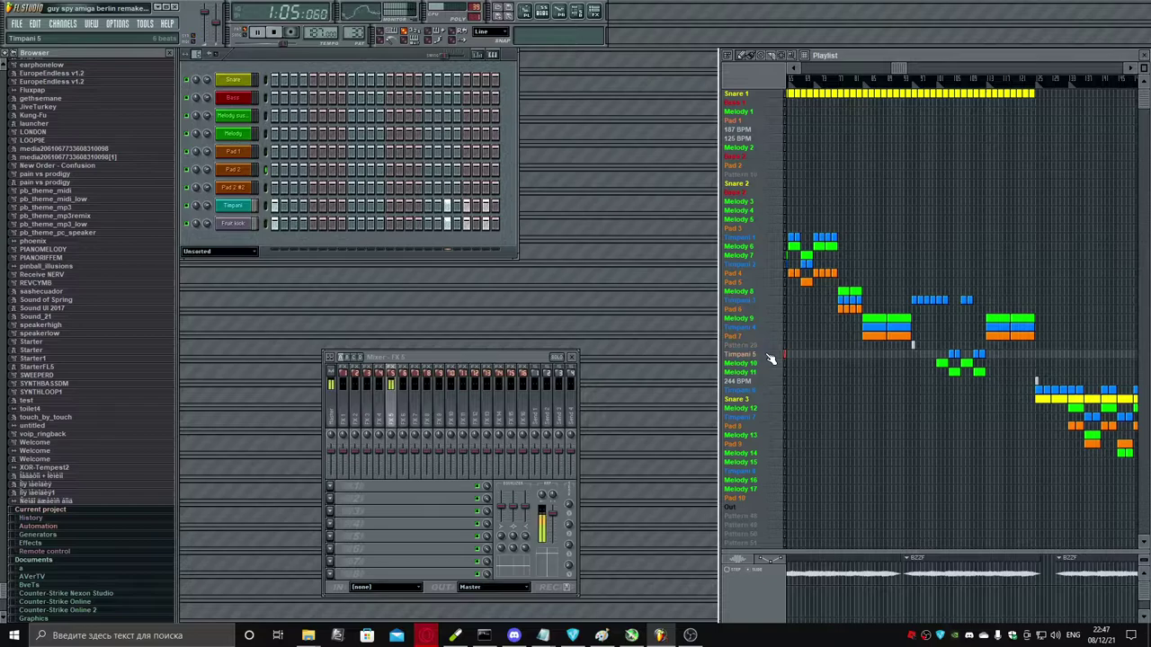
left_click(264, 205)
left_click(492, 56)
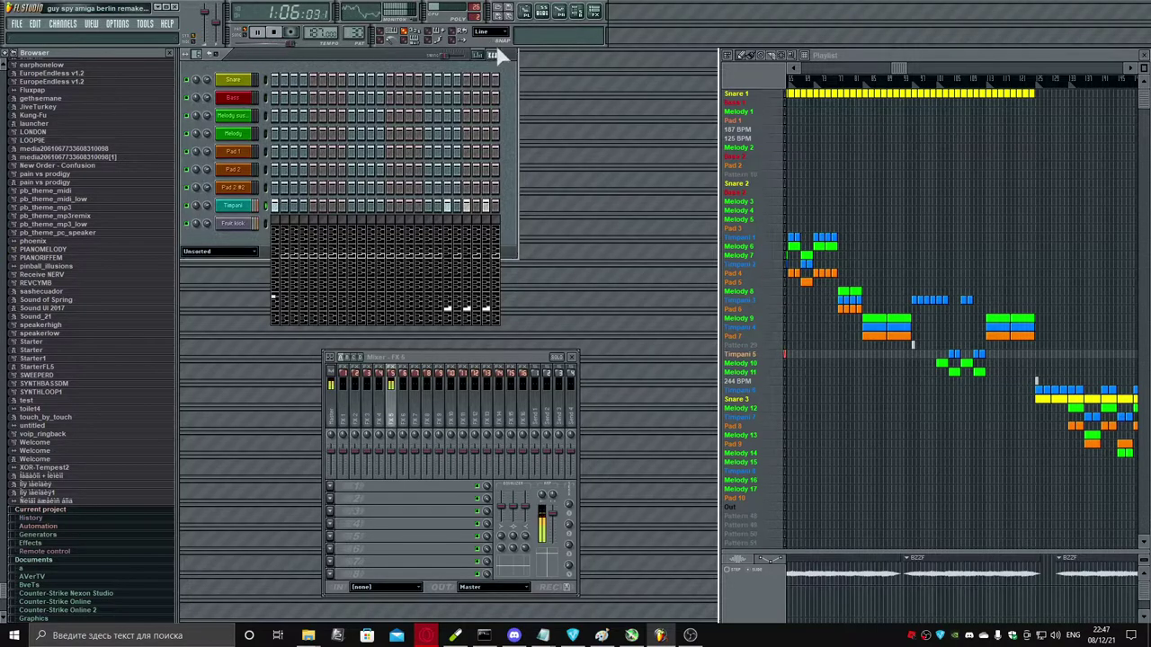
left_click(492, 56)
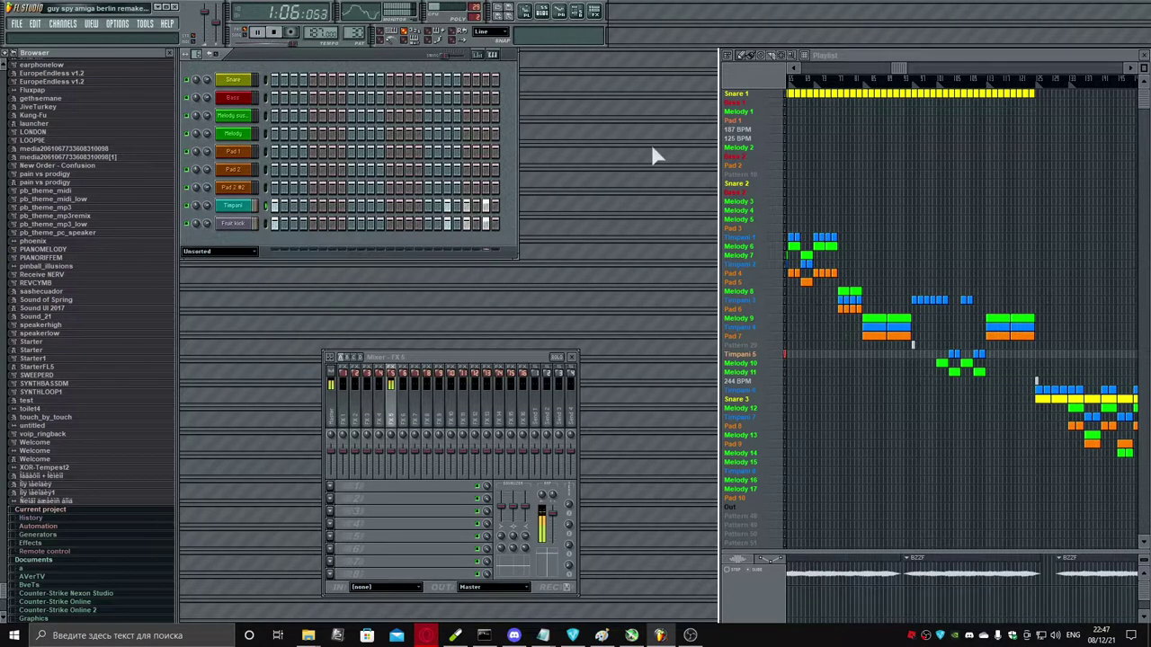
Step: Listen to the Melody 10 and Melody 11 patterns, examining the Melody sustain channel's notes of each in the piano roll
left_click(765, 367)
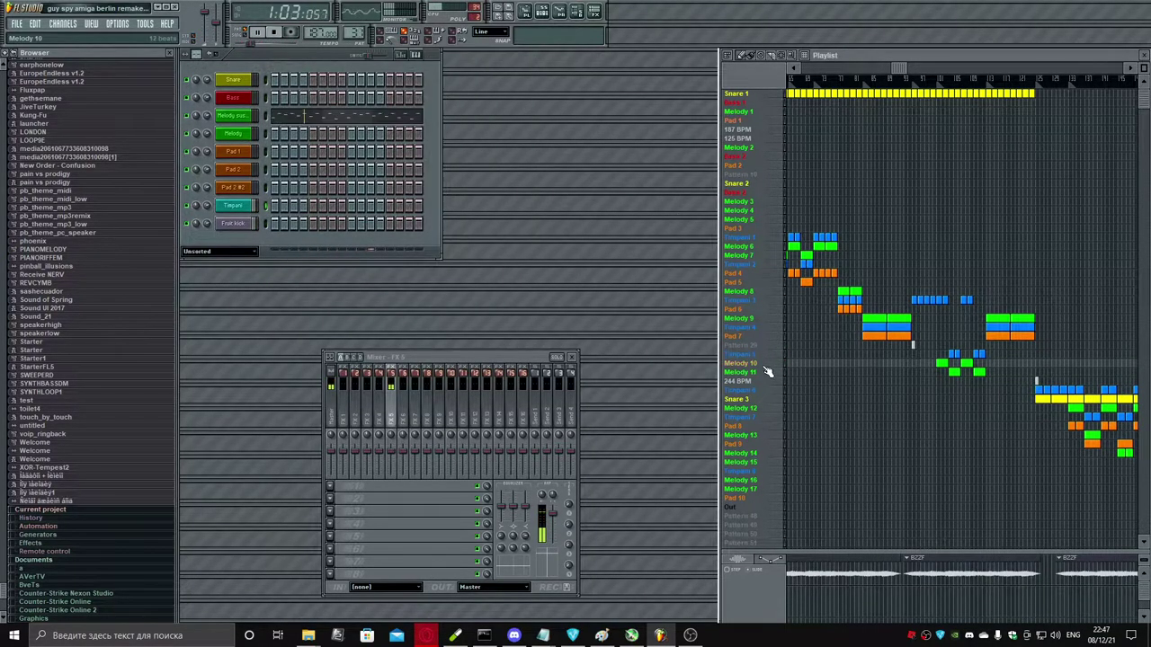
left_click(366, 120)
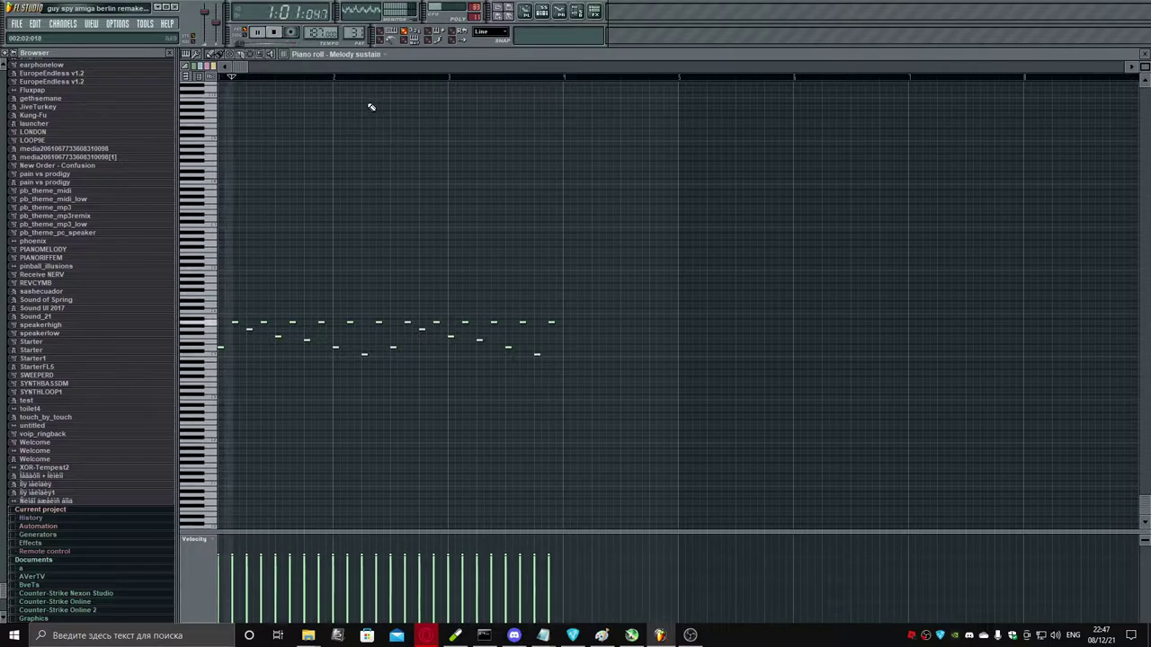
key("Escape")
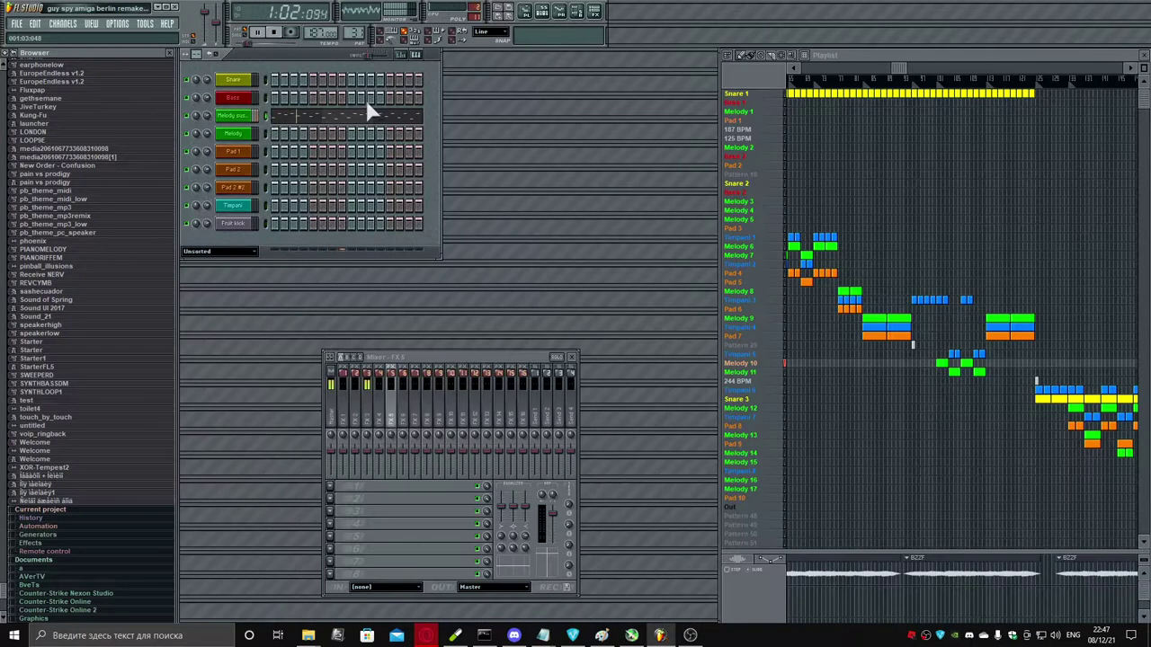
left_click(761, 373)
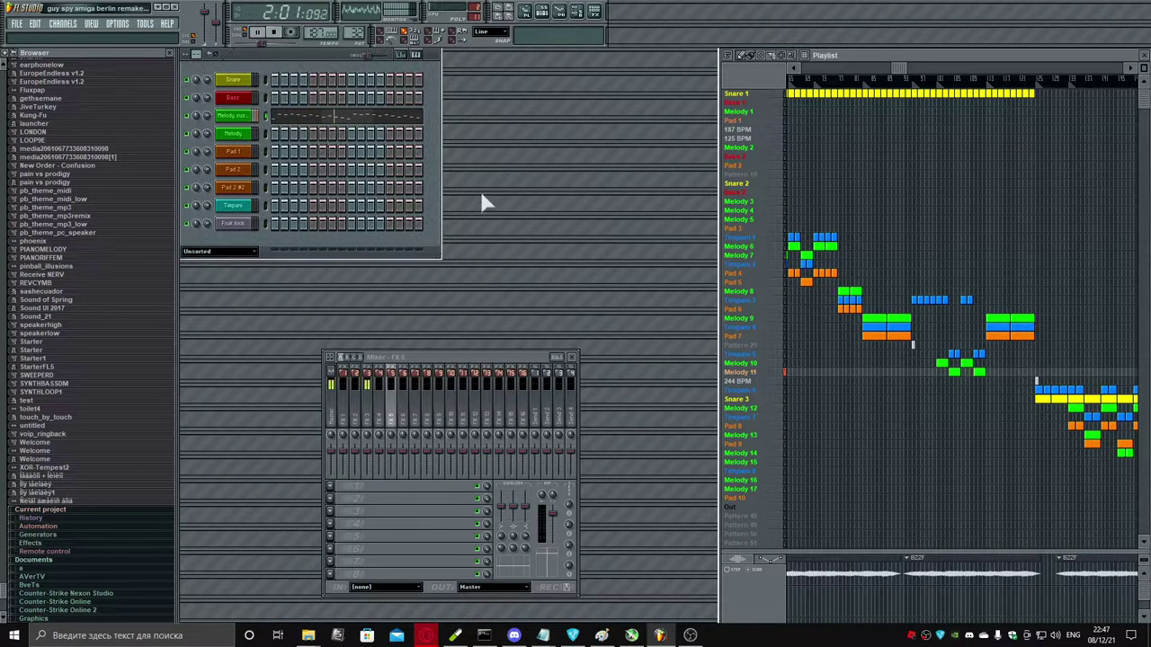
left_click(318, 115)
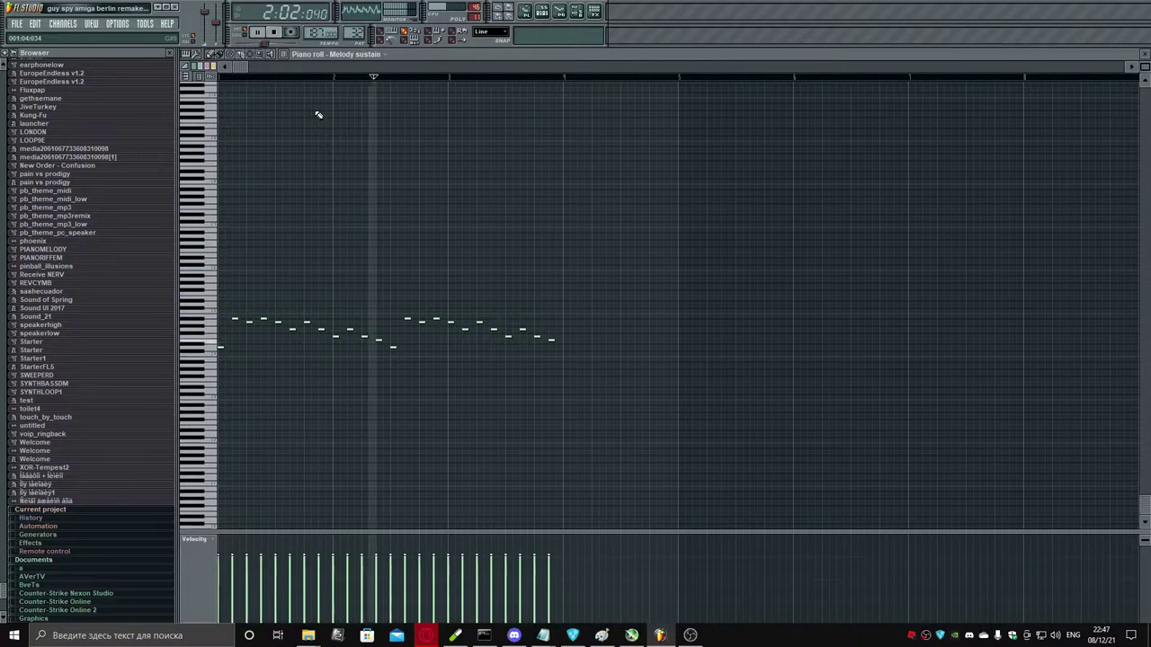
key("F7")
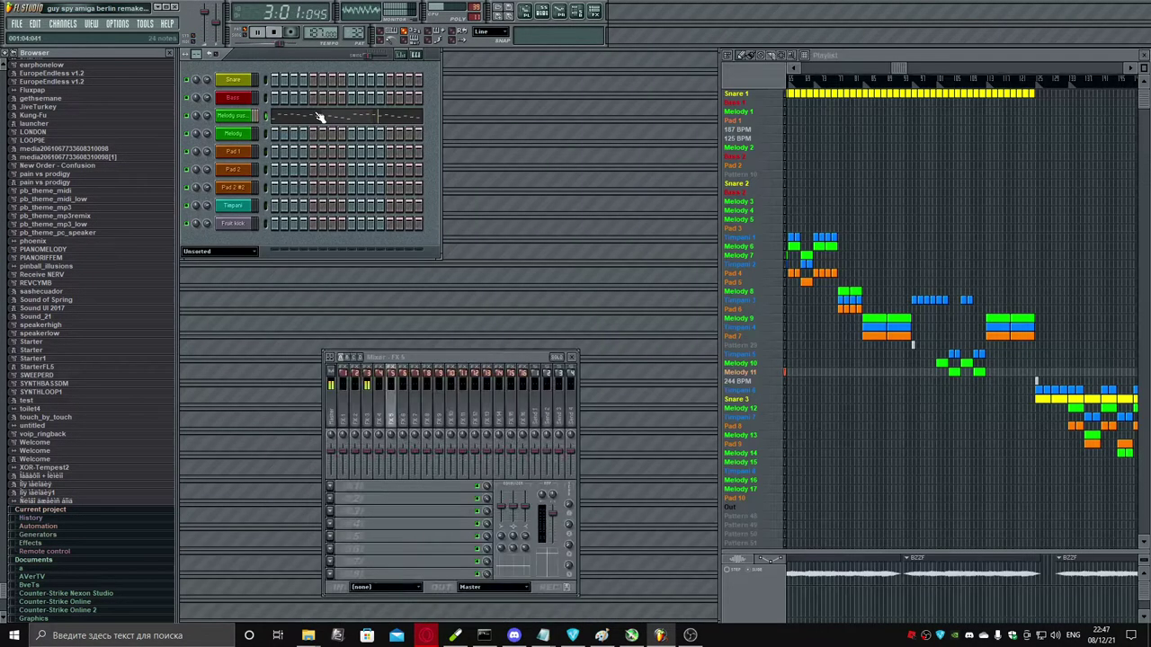
Step: Play the 244 BPM and Timpani 6 patterns, inspecting the latter's Timpani step pitches in the keyboard editor
left_click(757, 383)
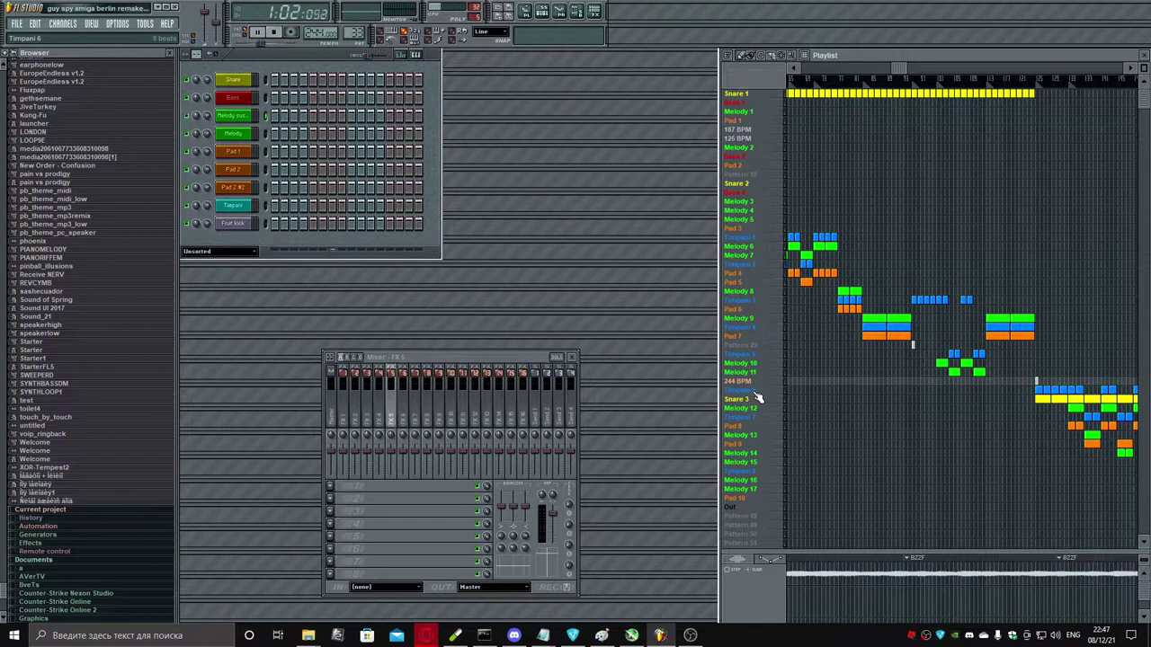
left_click(756, 394)
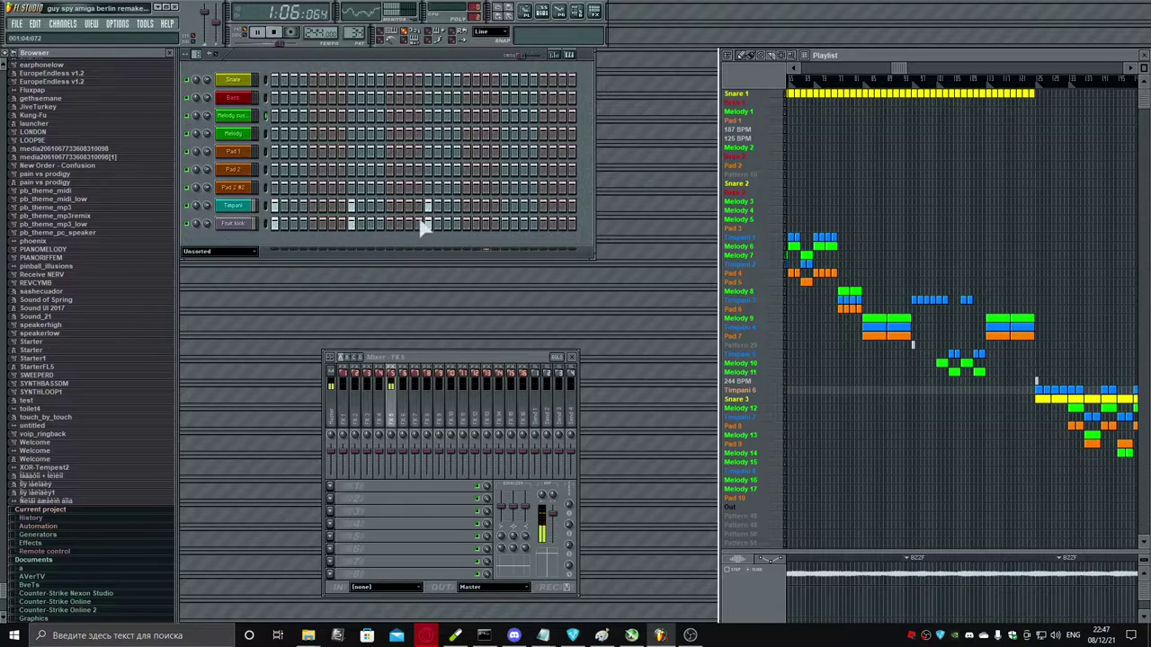
left_click(266, 205)
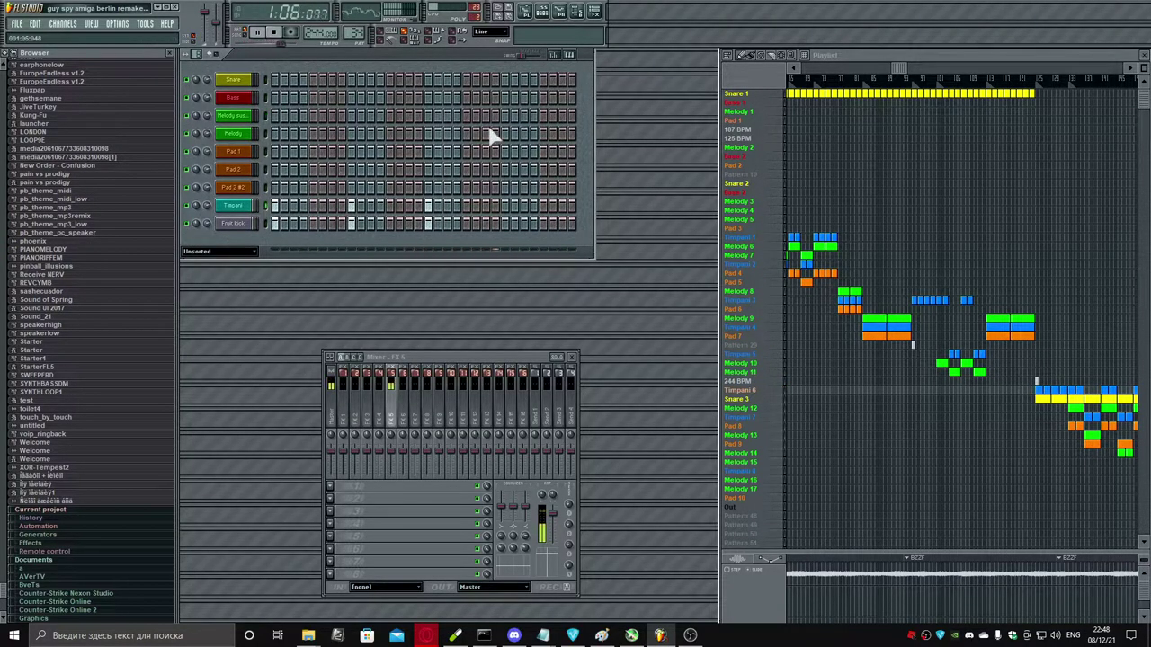
left_click(569, 56)
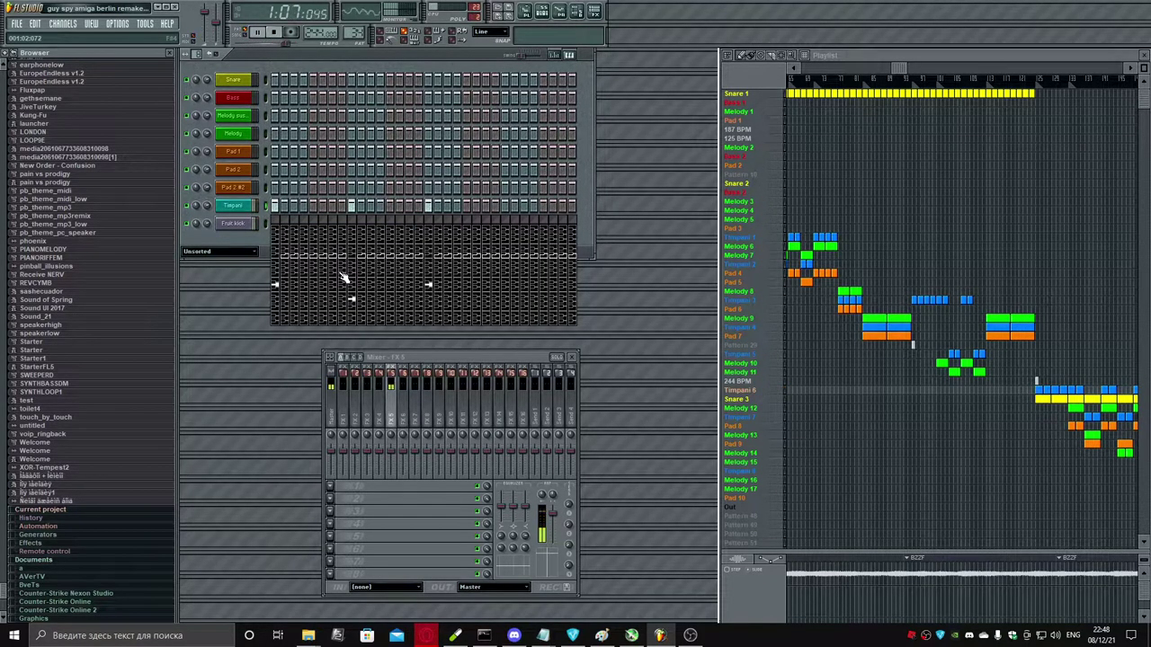
key("k")
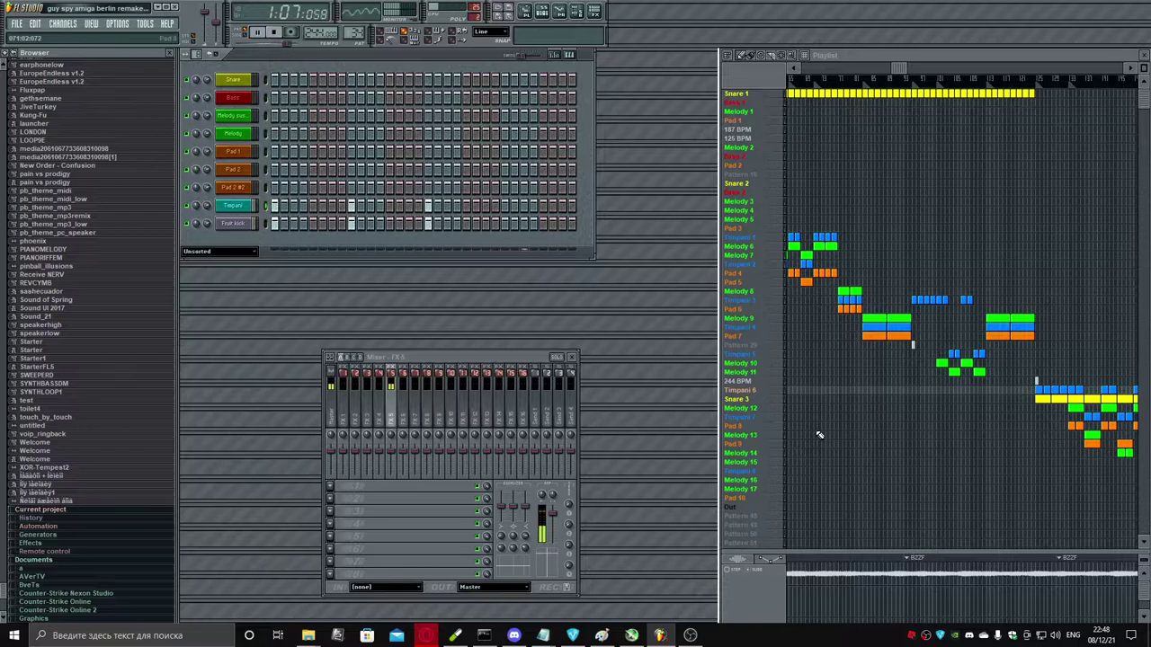
Step: Listen to the Snare 3 pattern's full step sequence and examine Melody 12's Melody channel notes in the piano roll
left_click(750, 403)
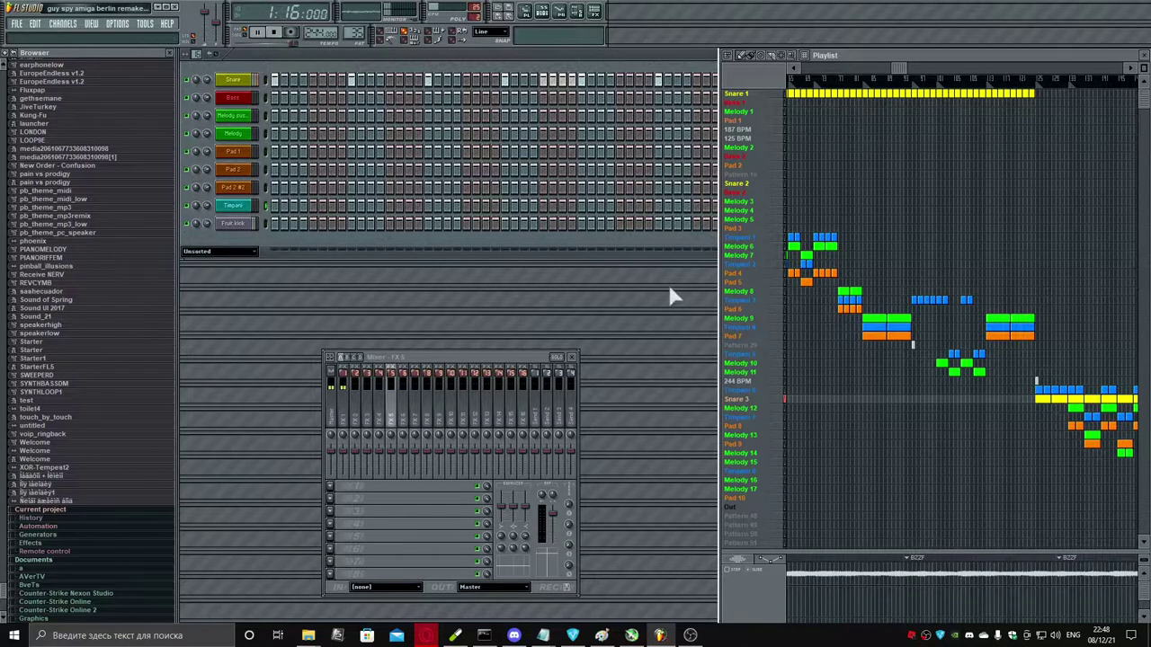
left_click(642, 242)
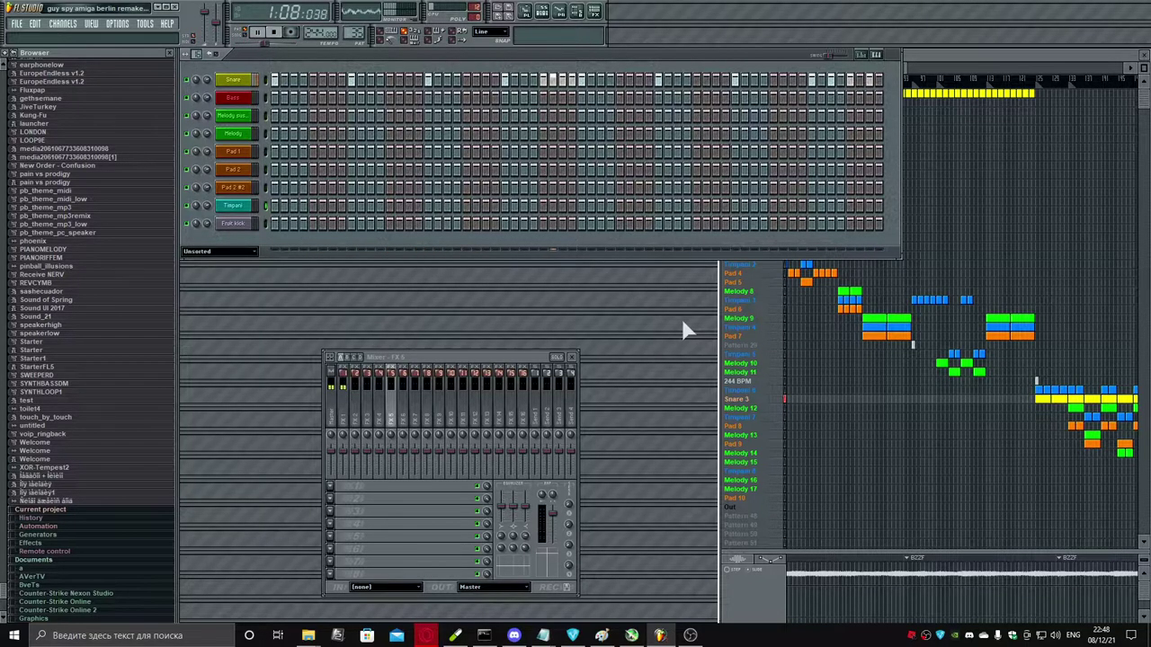
left_click(753, 410)
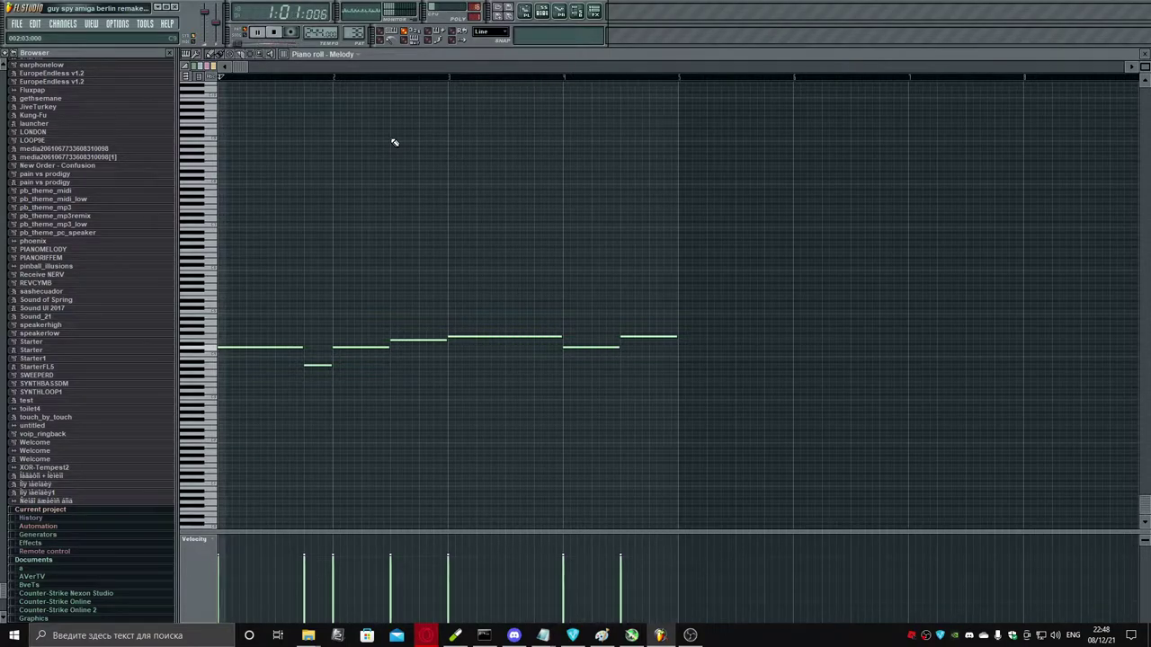
key("F7")
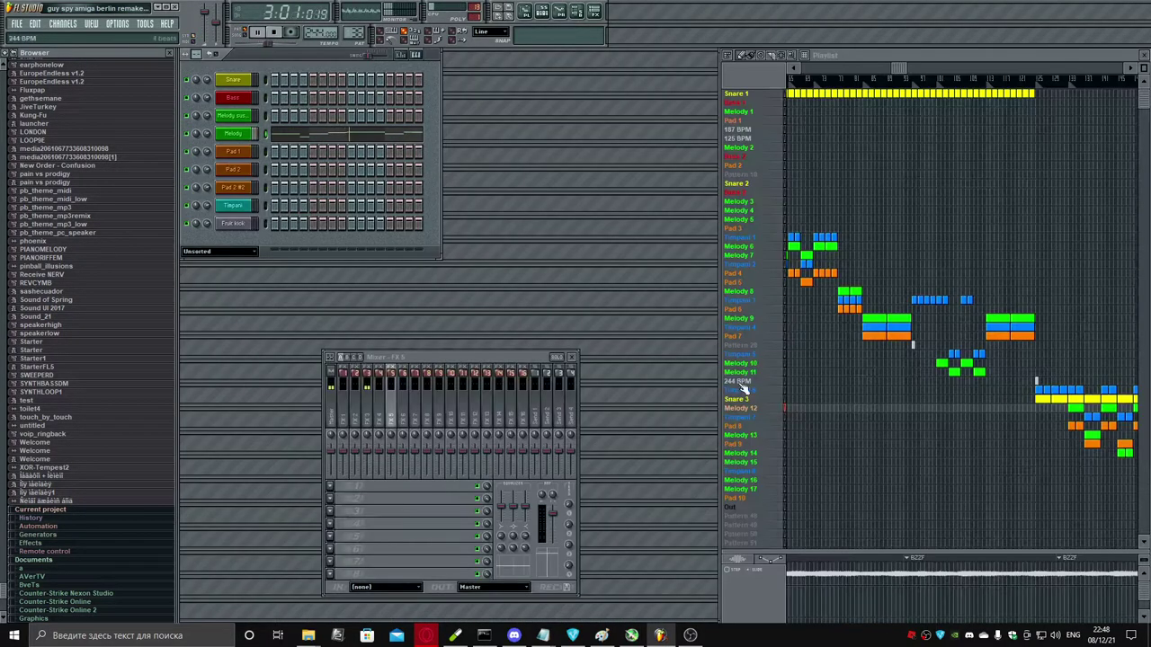
Step: Listen to the Timpani 7 pattern and inspect its Timpani step pitches in the keyboard editor
left_click_drag(905, 71, 980, 74)
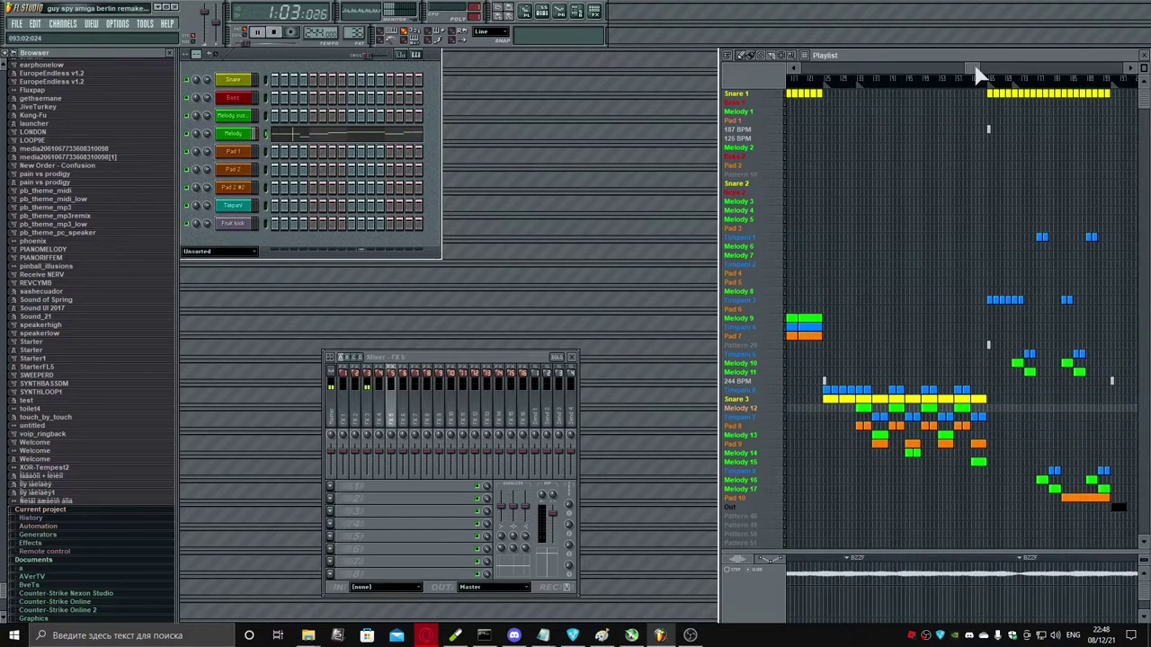
left_click(740, 420)
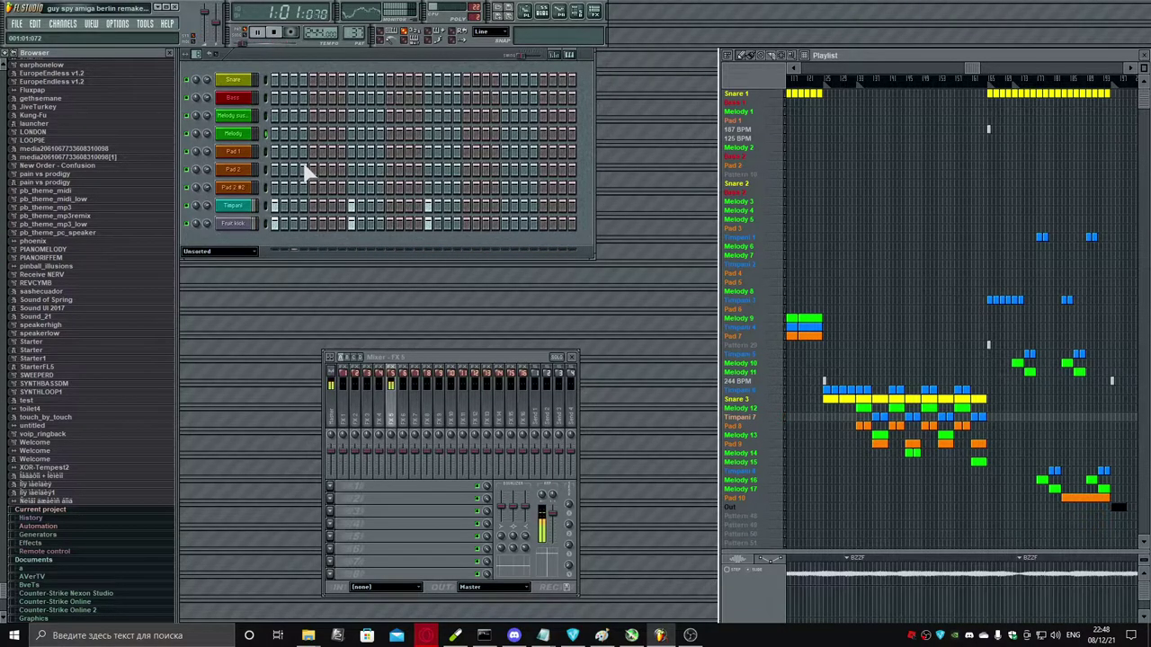
left_click(266, 206)
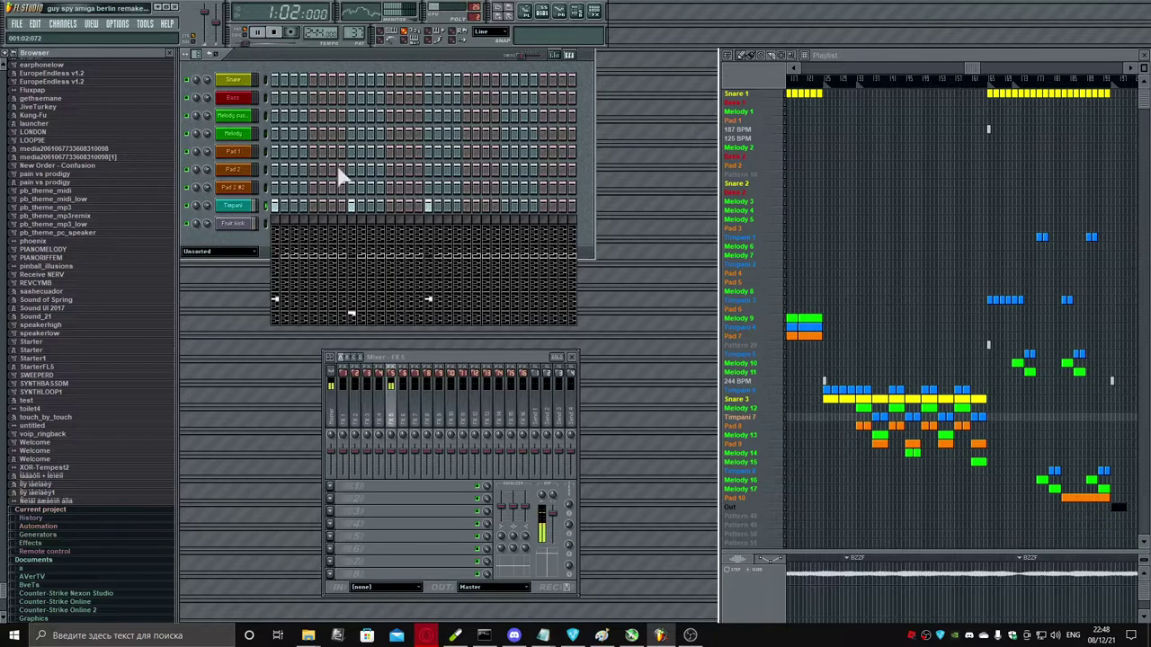
left_click(267, 205)
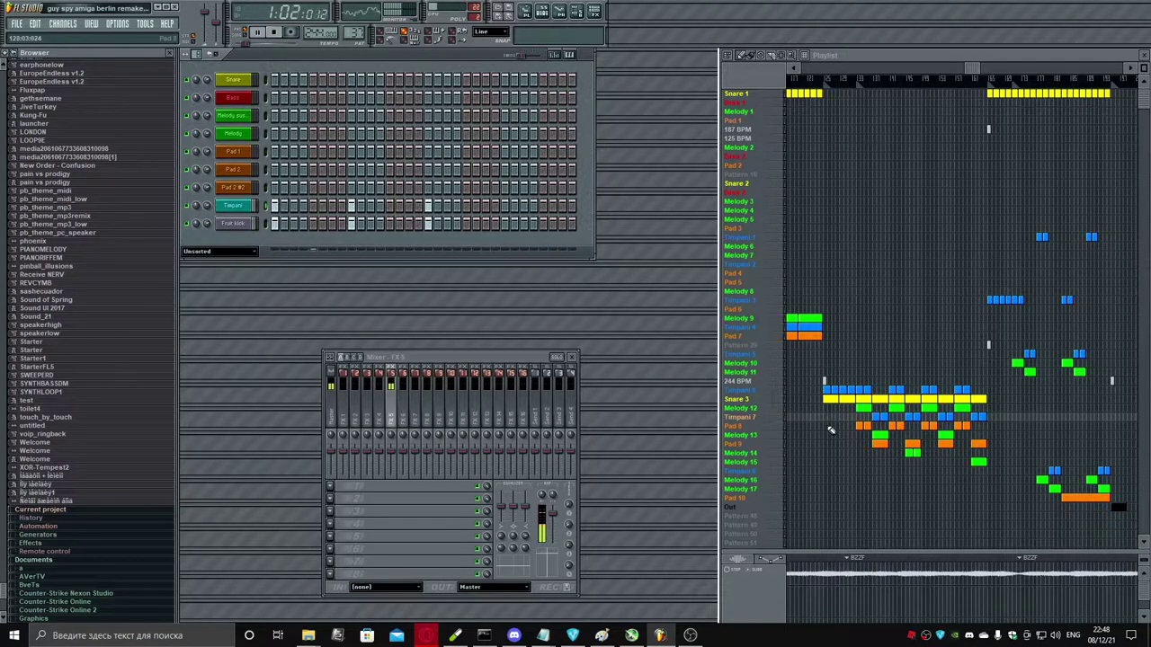
Step: Listen to the Pad 8 pattern and examine its Pad 2 channel notes in the piano roll
left_click(764, 428)
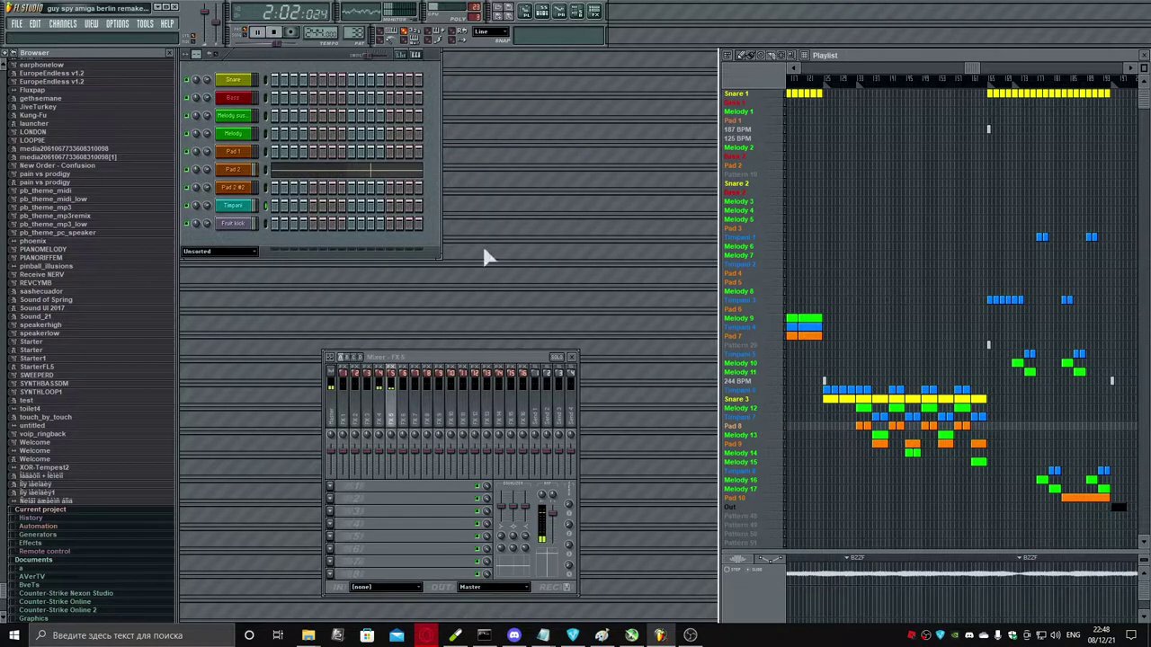
left_click(401, 174)
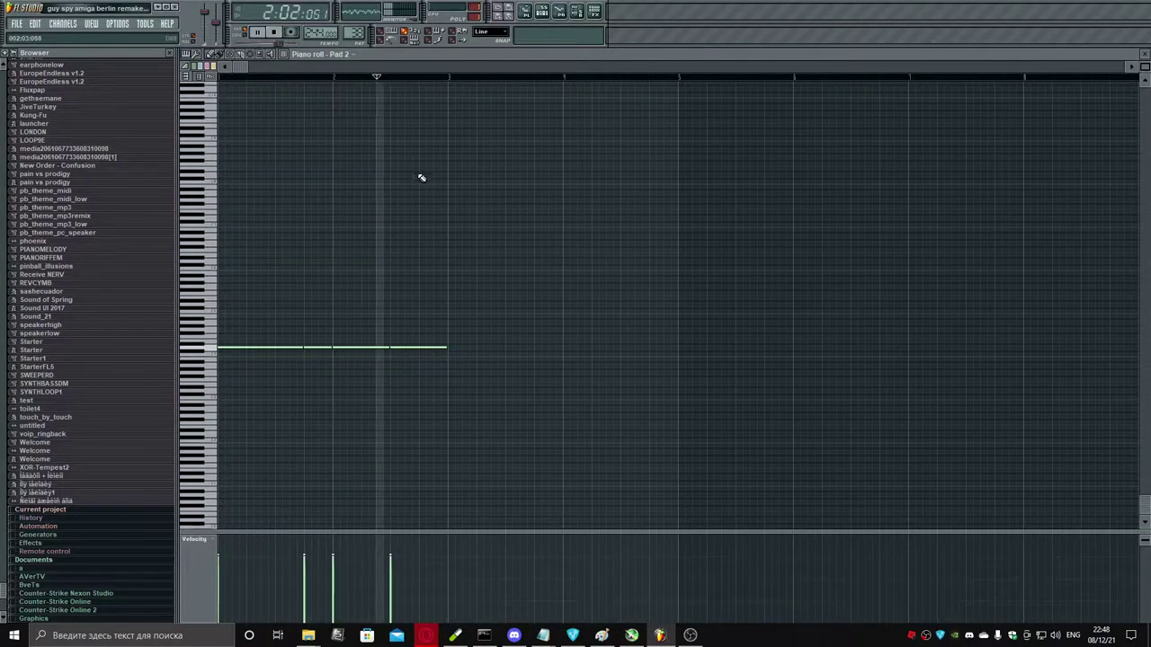
key("Escape")
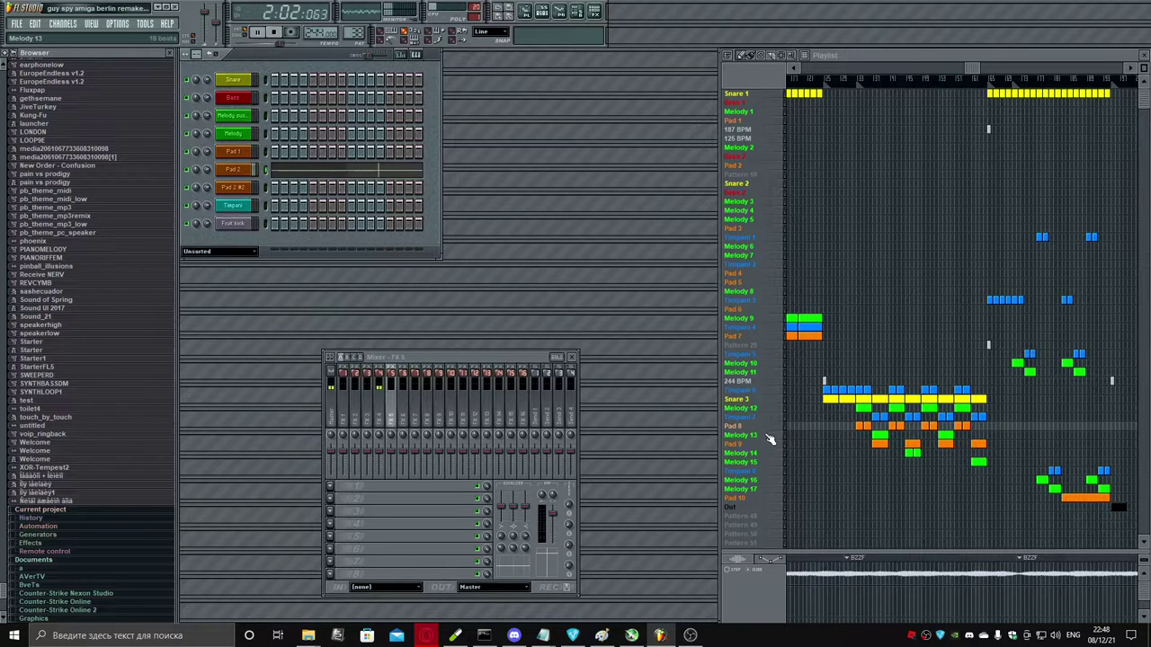
Step: Listen to Melody 13 and Pad 9, examining the former's Melody notes and the latter's Pad 1 notes in the piano roll
left_click(770, 439)
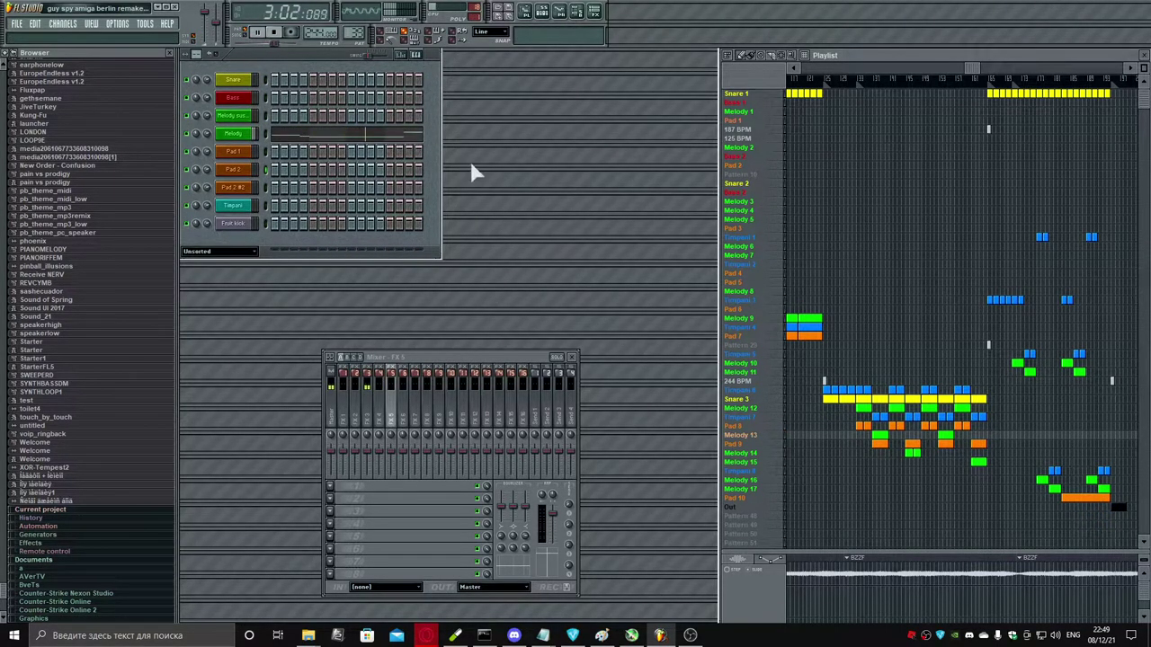
left_click(372, 141)
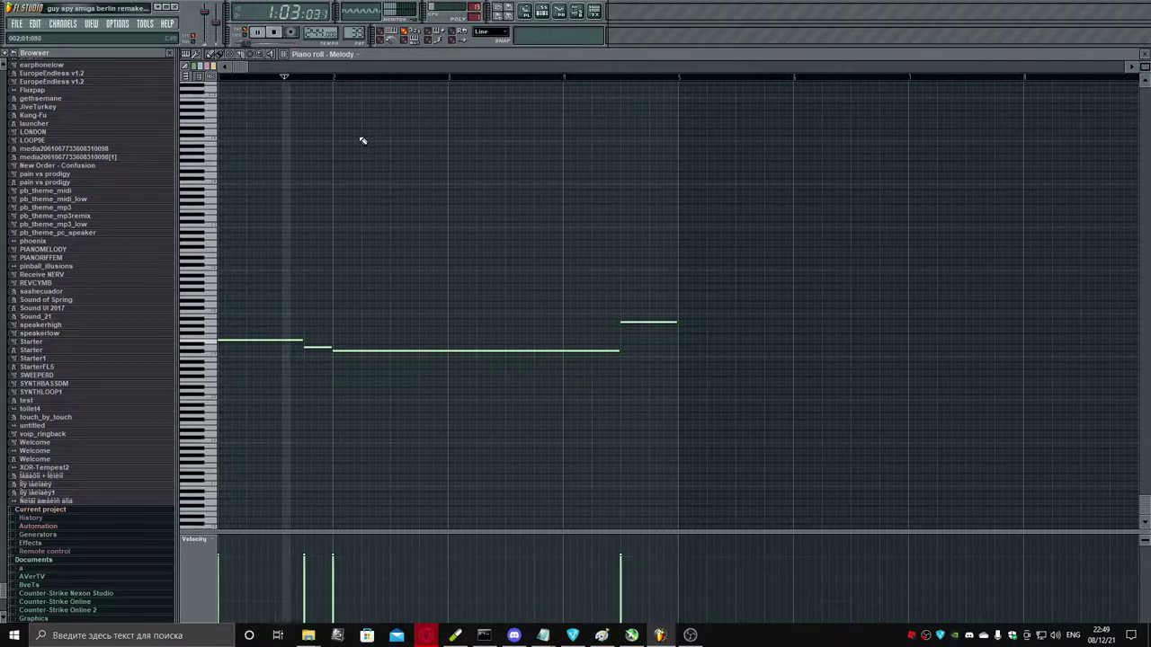
key("Escape")
left_click(767, 450)
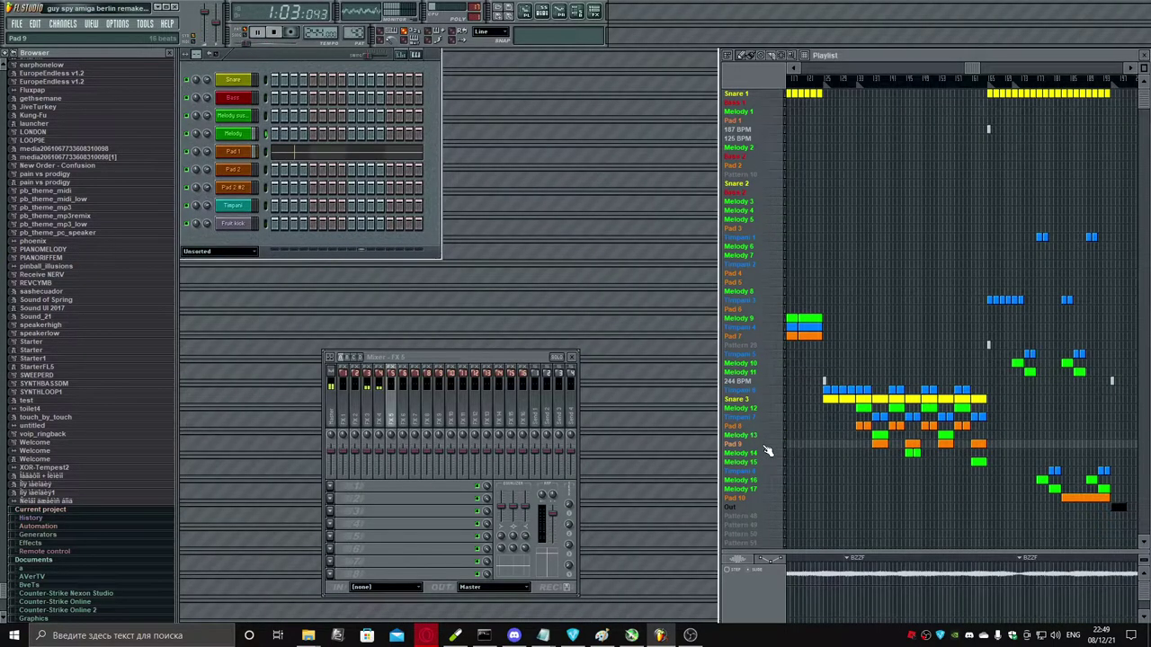
left_click(312, 158)
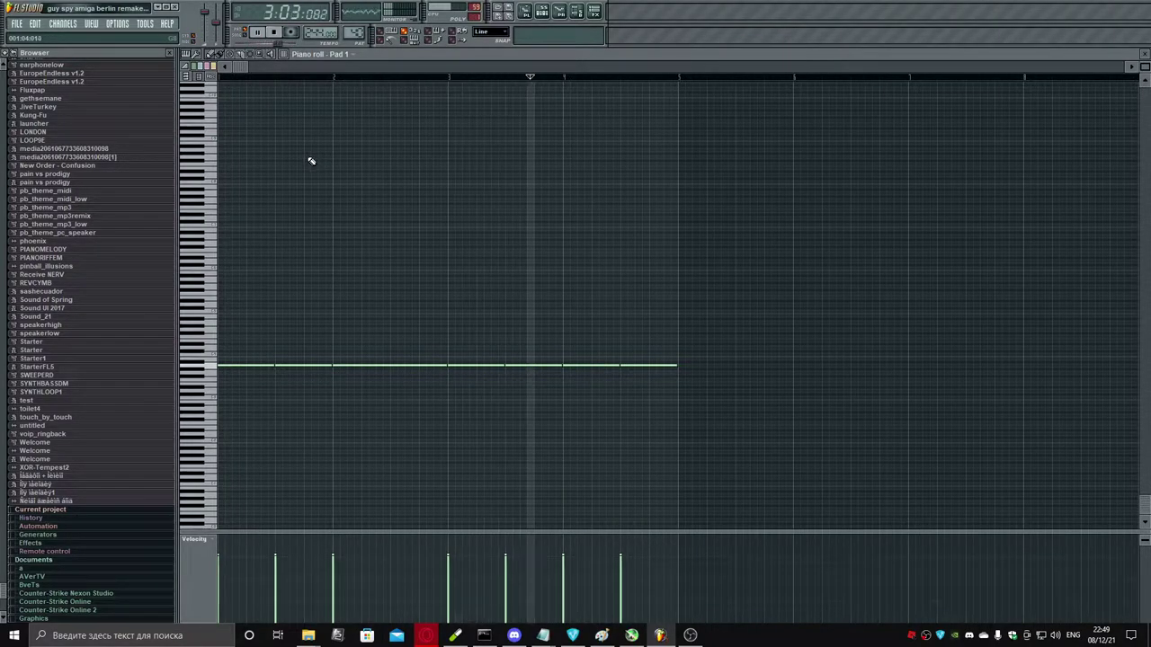
key("F7")
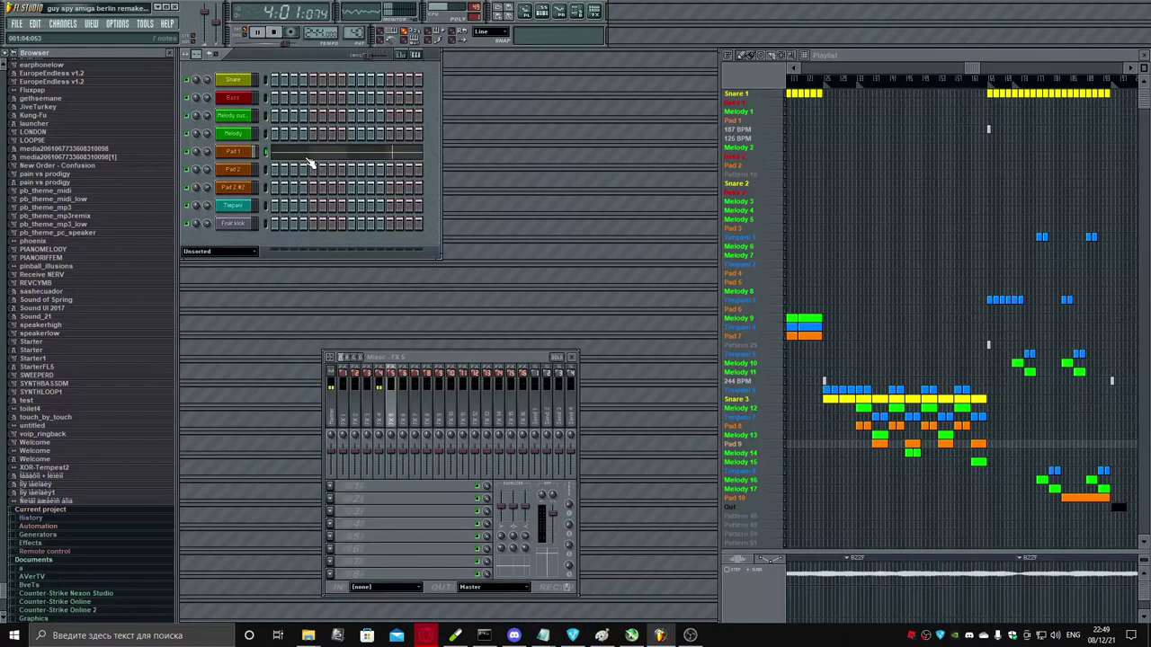
Step: Listen to the Melody 14 and Melody 15 patterns, examining the Melody channel's notes of each in the piano roll
left_click(751, 457)
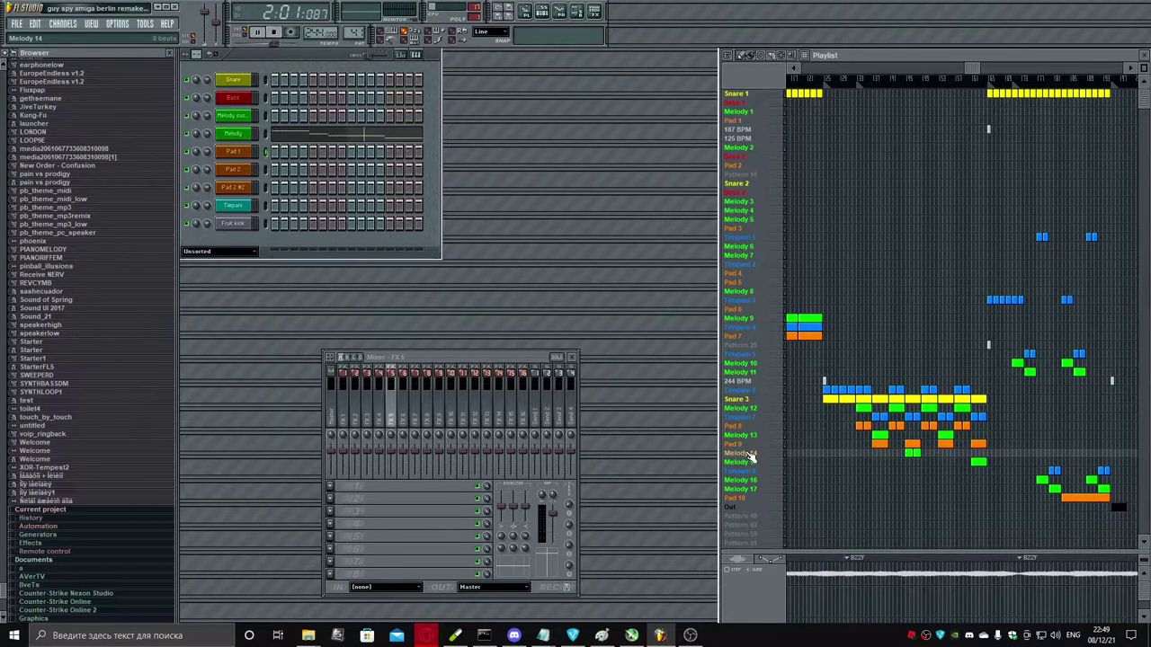
left_click(370, 139)
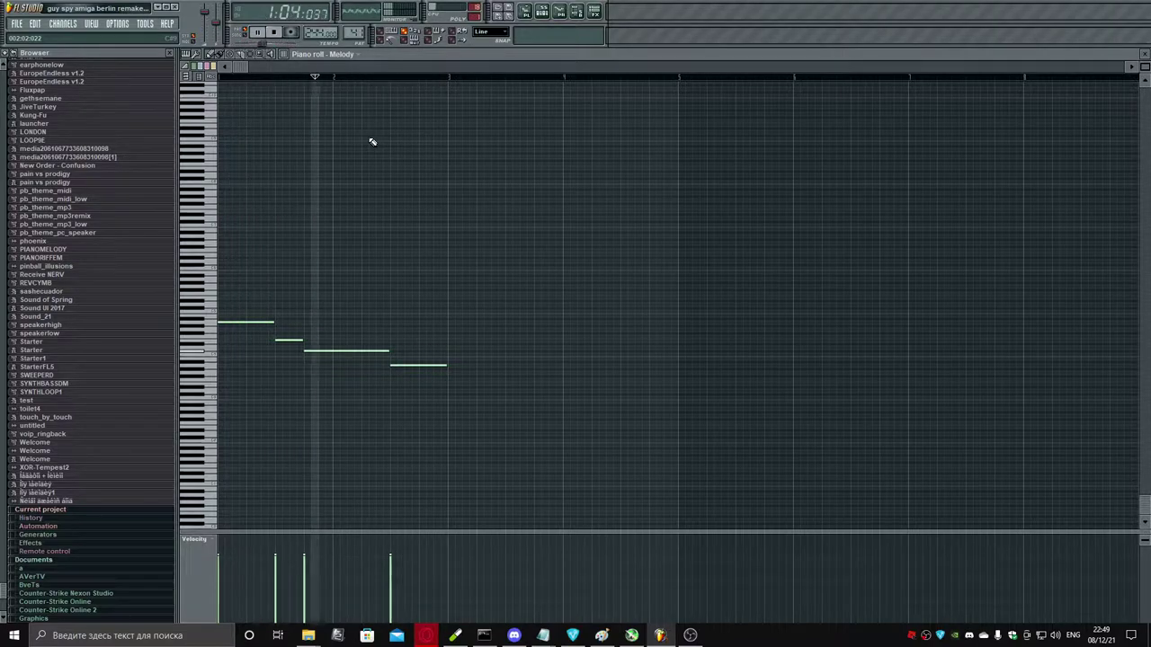
key("Escape")
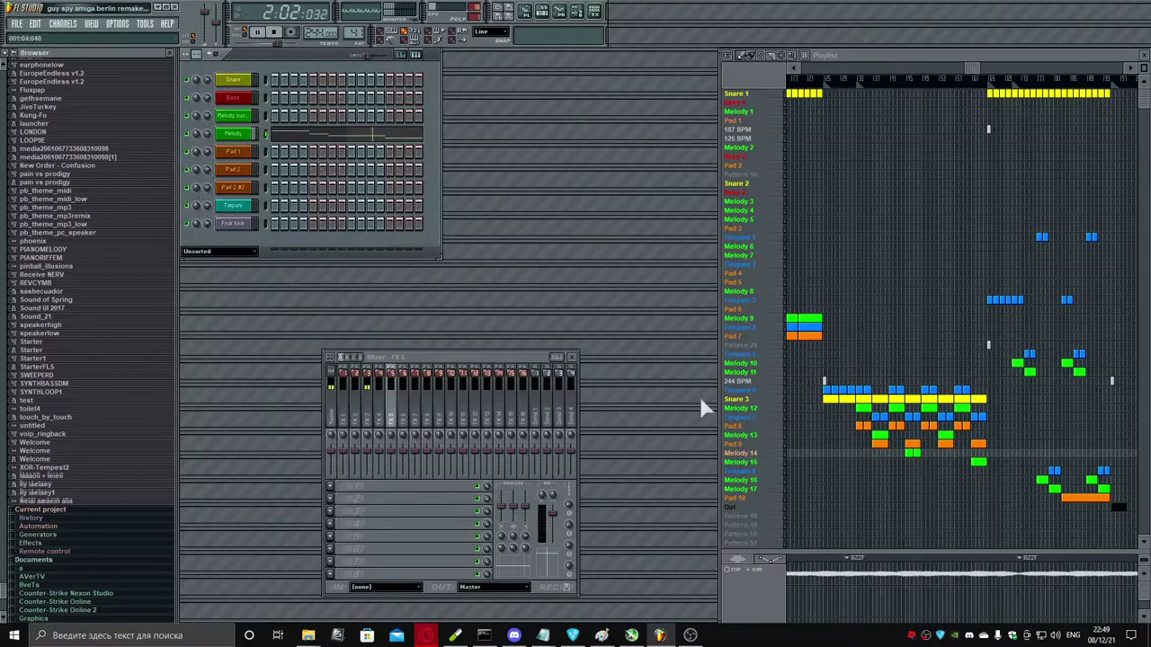
left_click(742, 465)
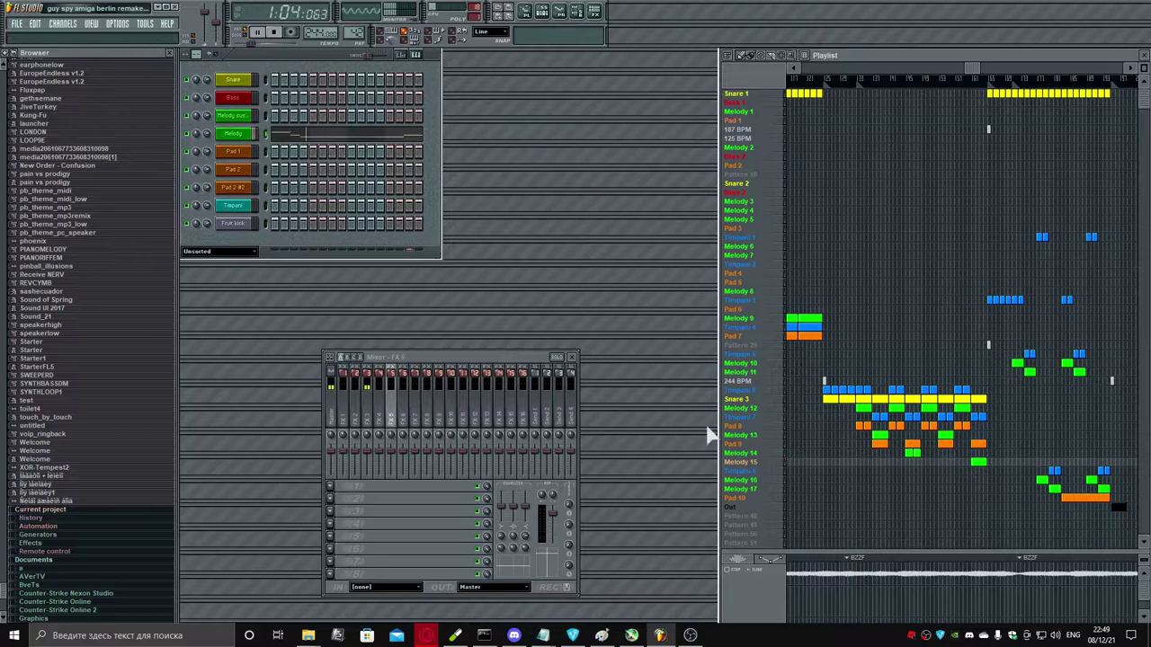
key("F7")
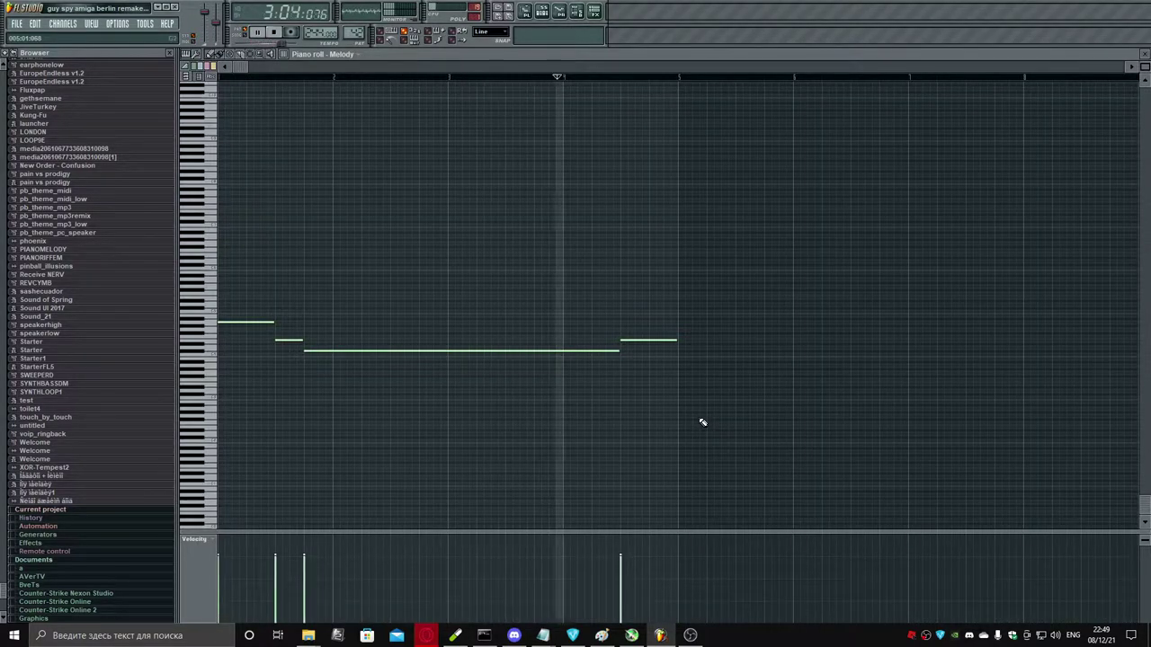
key("Escape")
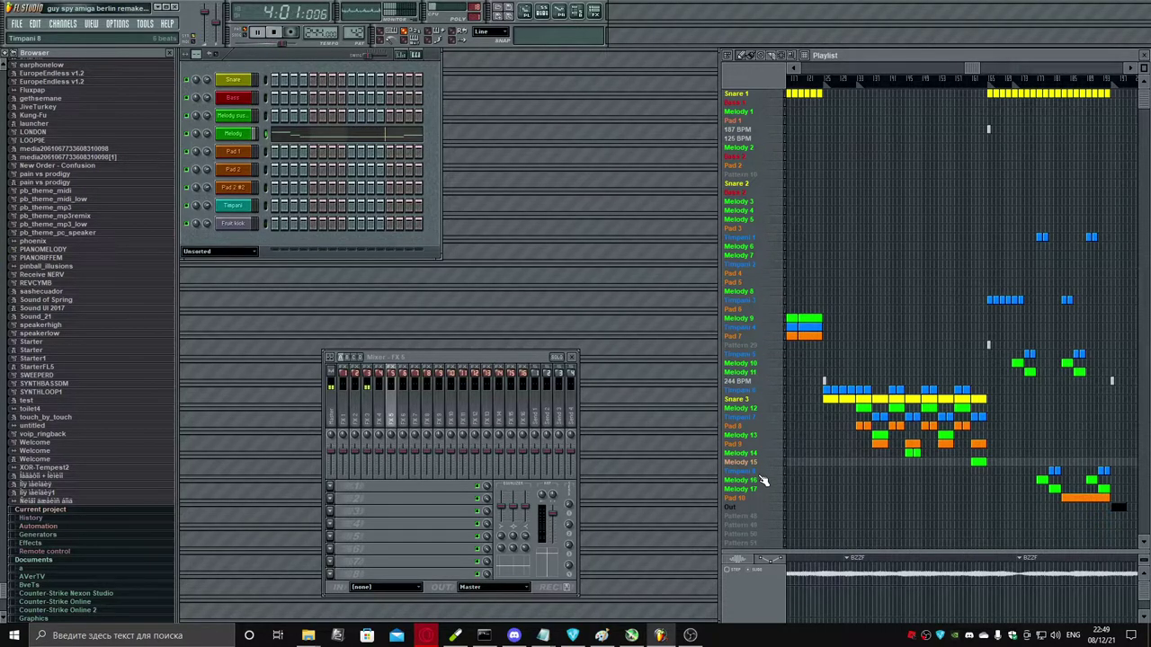
Step: Play the 187 BPM and Timpani 8 patterns, inspecting the latter's Timpani step pitches in the keyboard editor
left_click(769, 131)
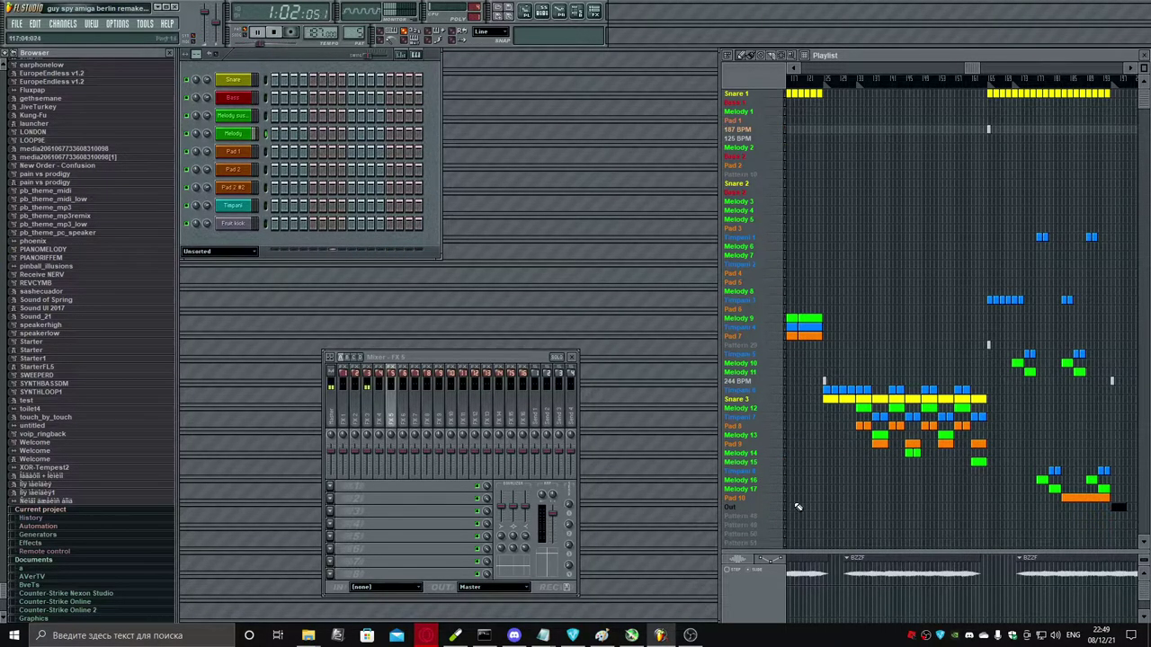
left_click(756, 472)
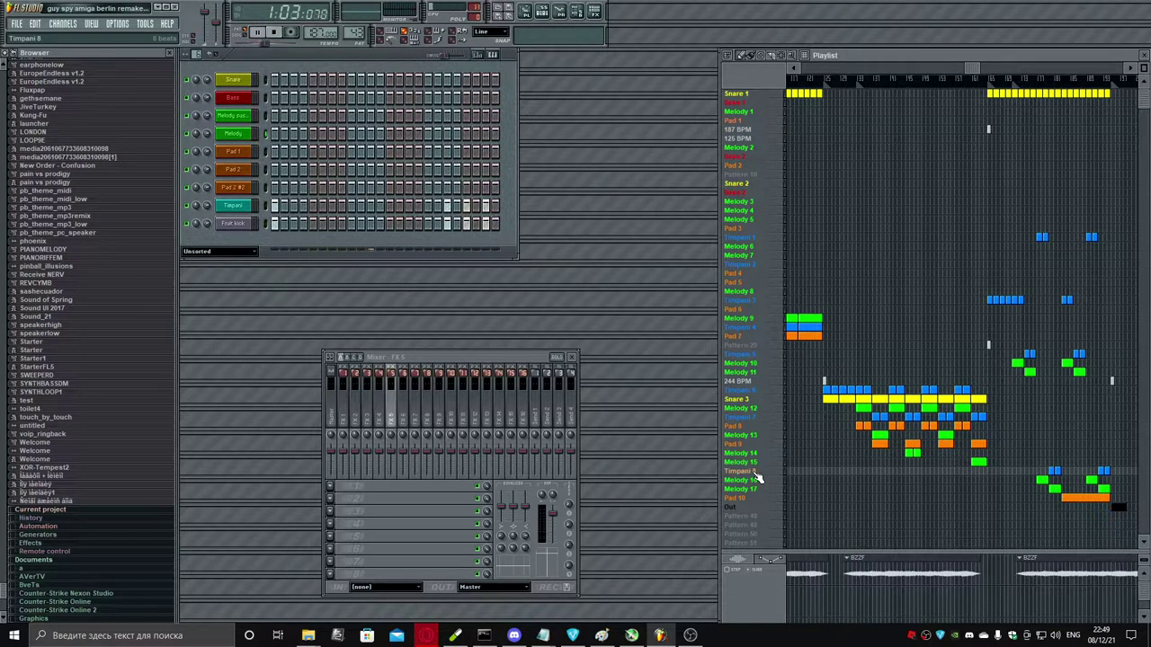
left_click(267, 207)
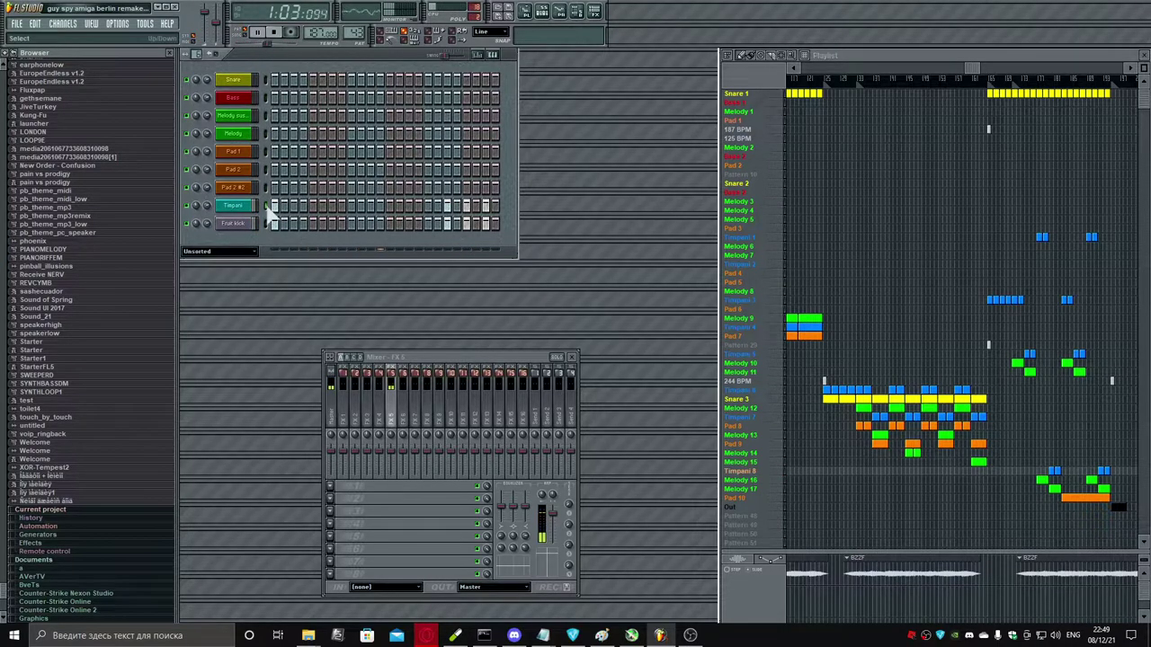
key("k")
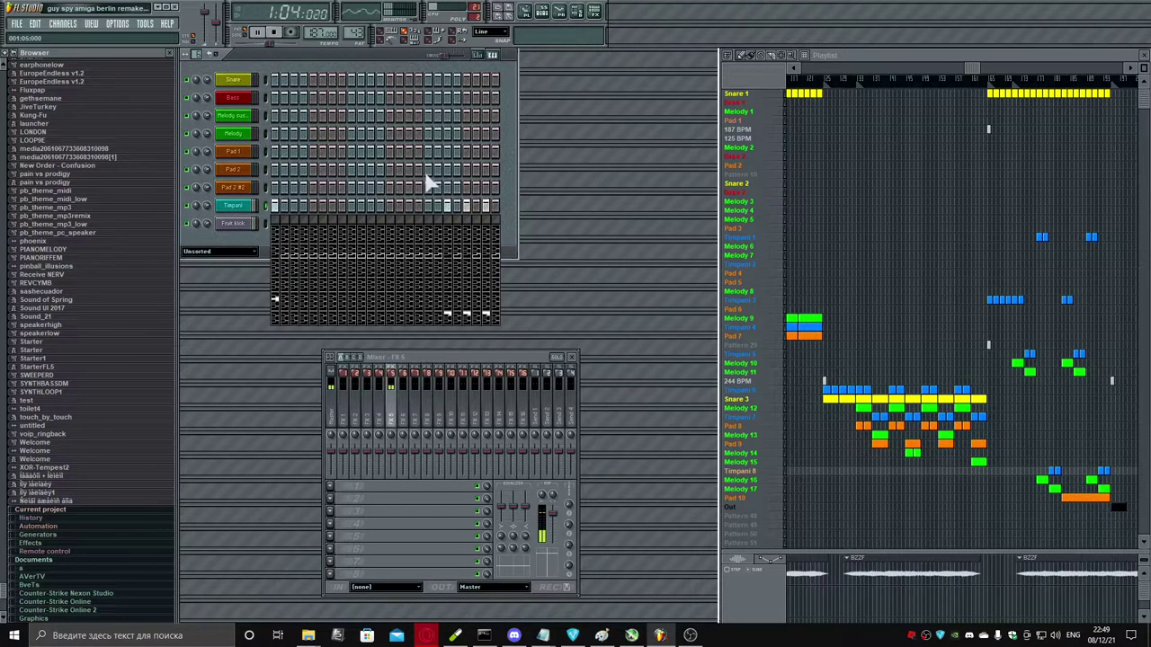
key("k")
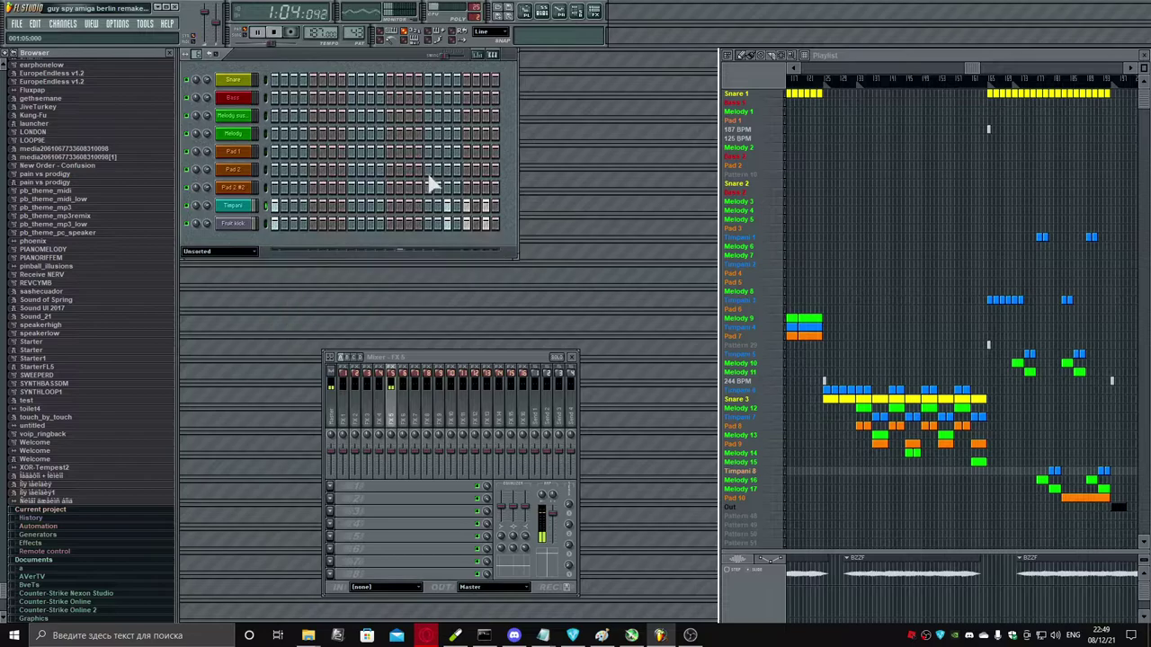
Step: Listen to the Melody 16 and Melody 17 patterns, examining the Melody sustain channel's notes of each in the piano roll
left_click(757, 485)
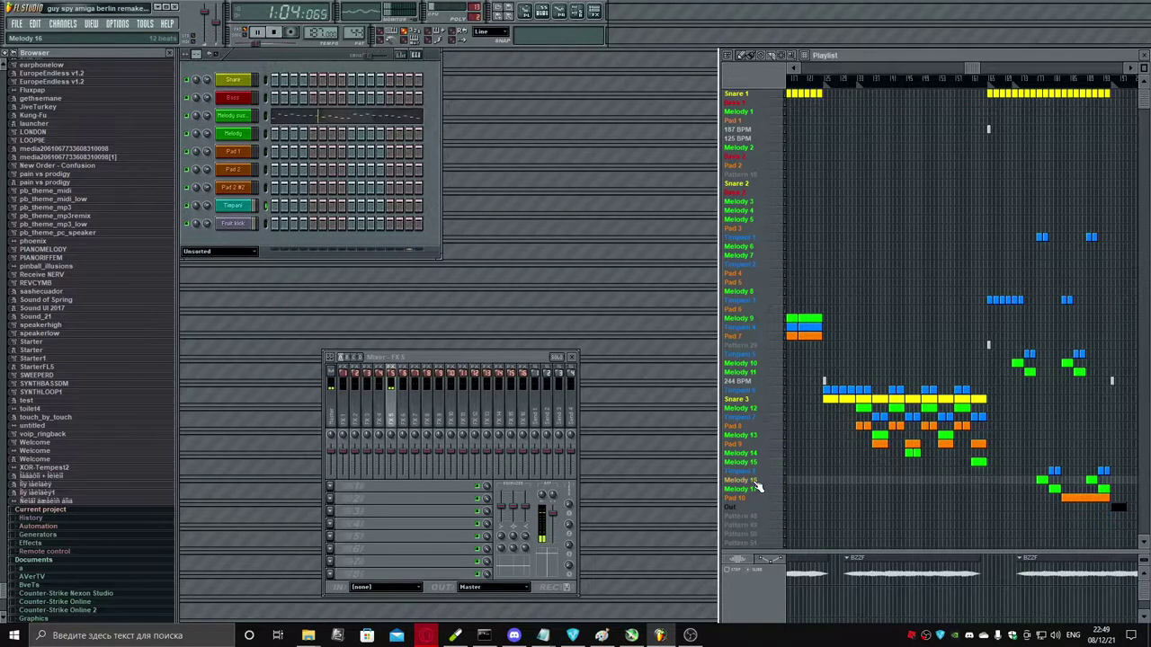
left_click(369, 119)
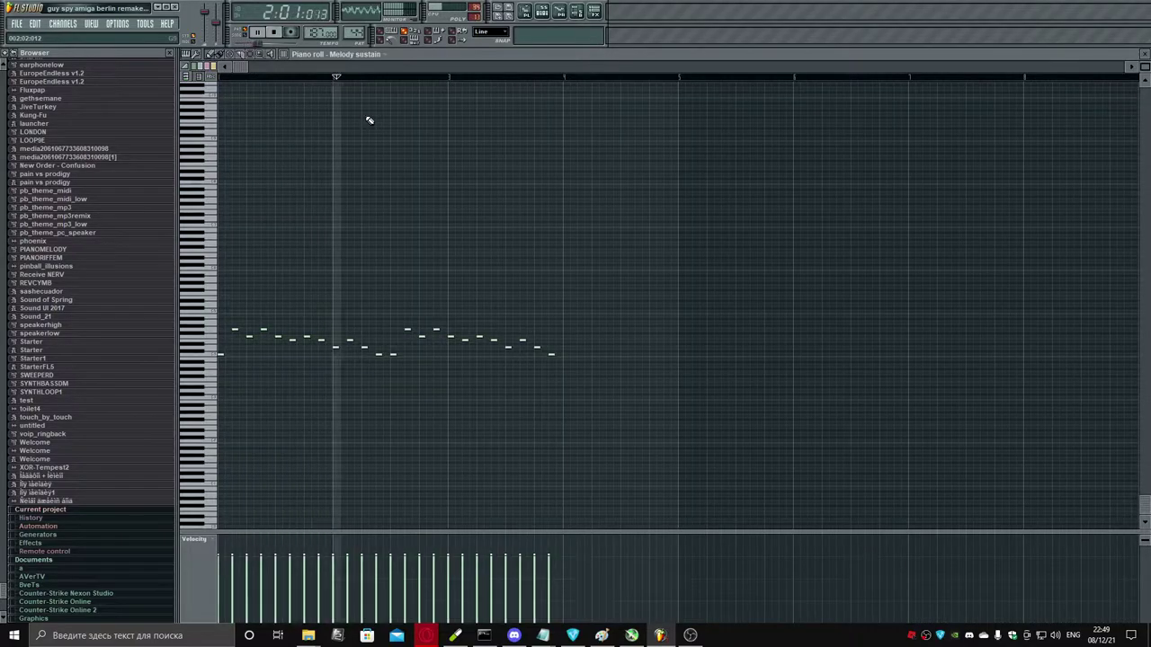
key("Escape")
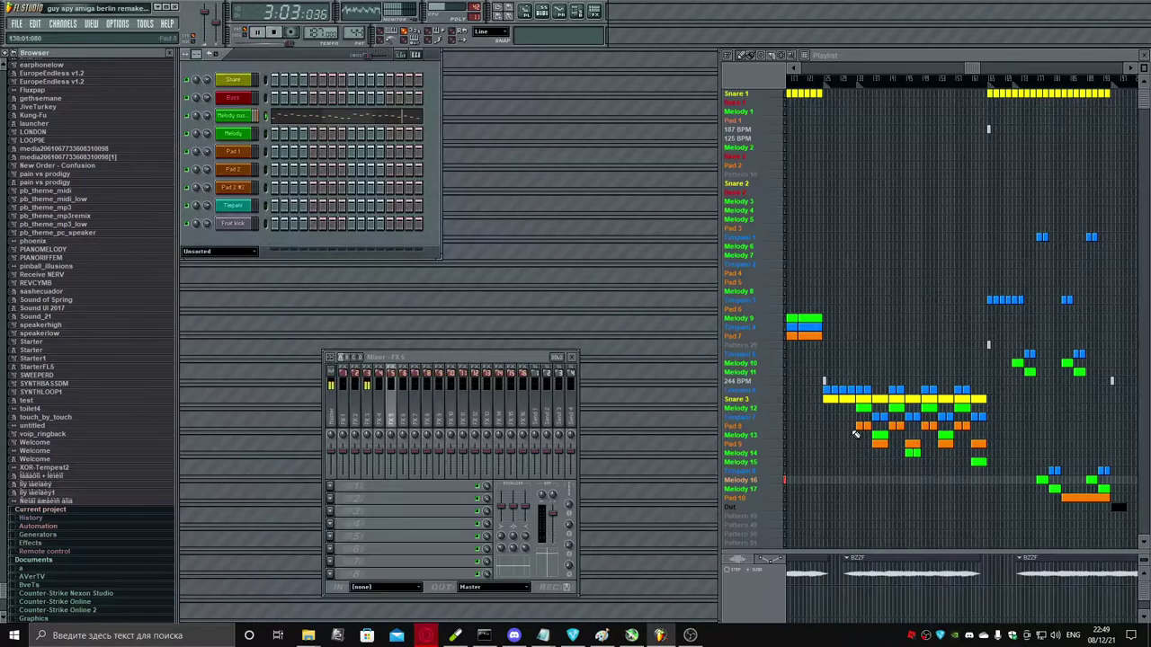
left_click(757, 493)
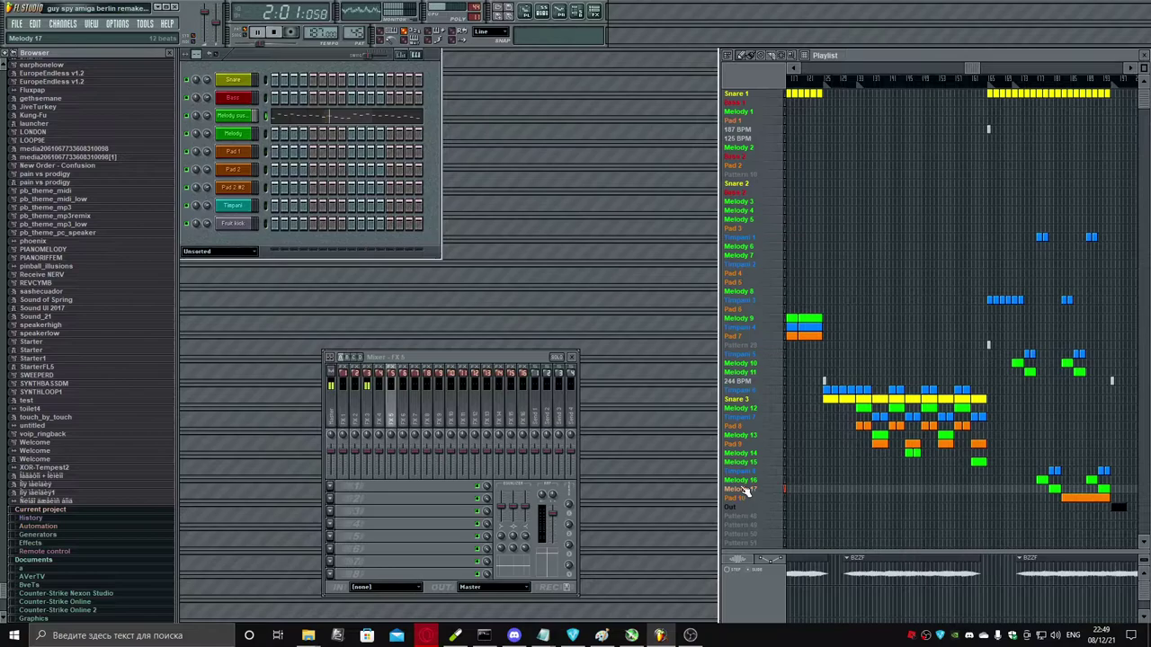
key("F7")
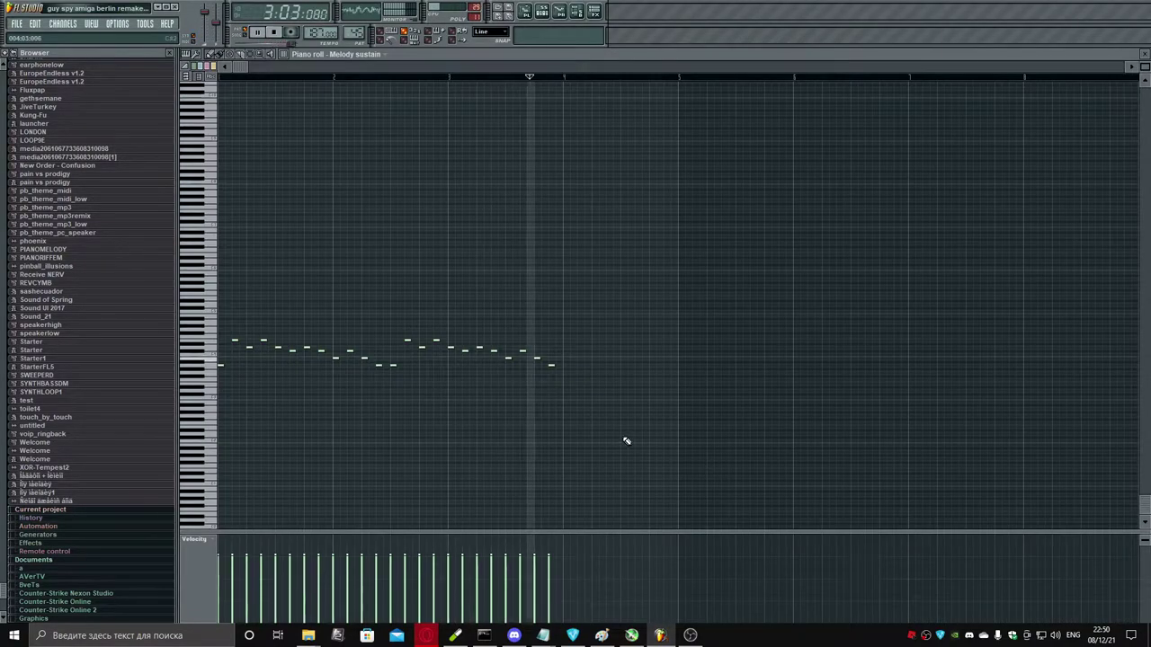
key("Escape")
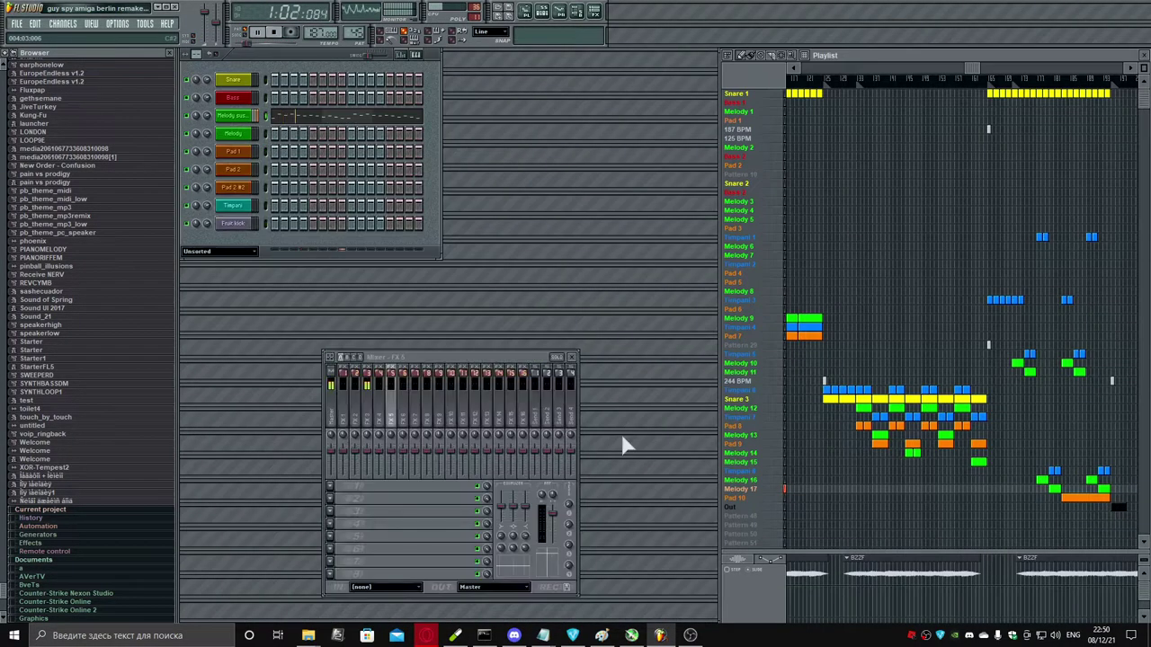
Step: Listen to the Pad 10 pattern, switching the piano roll to the Pad 2 channel and examining the notes through the pattern's end
left_click(742, 502)
key("F7")
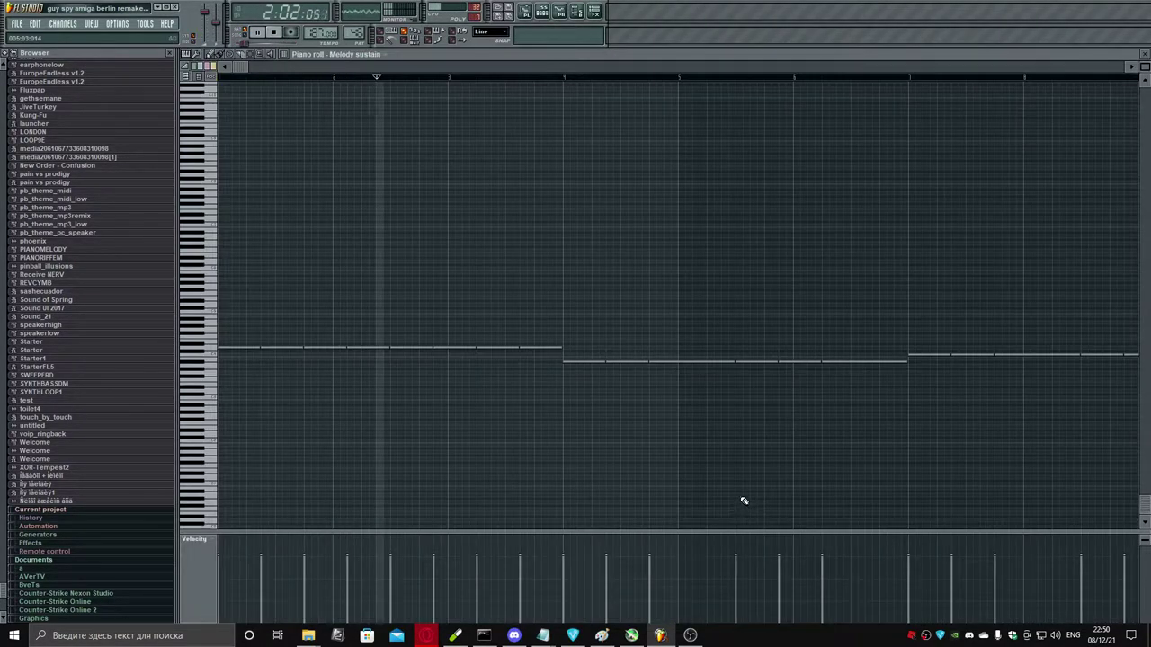
left_click(334, 54)
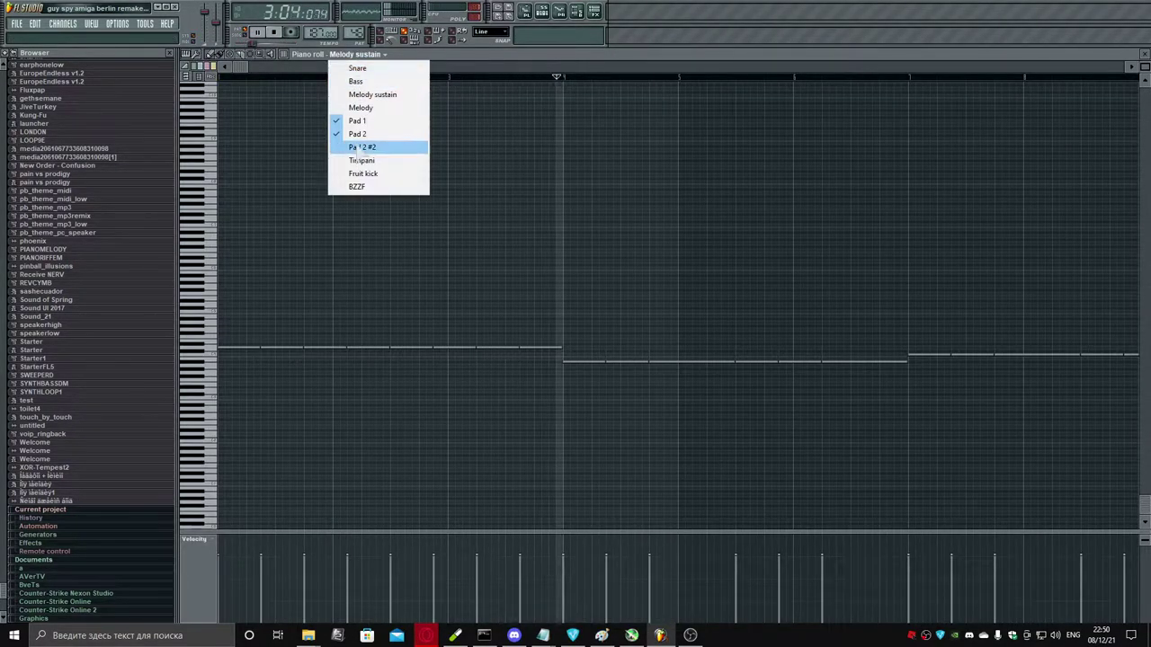
left_click(362, 144)
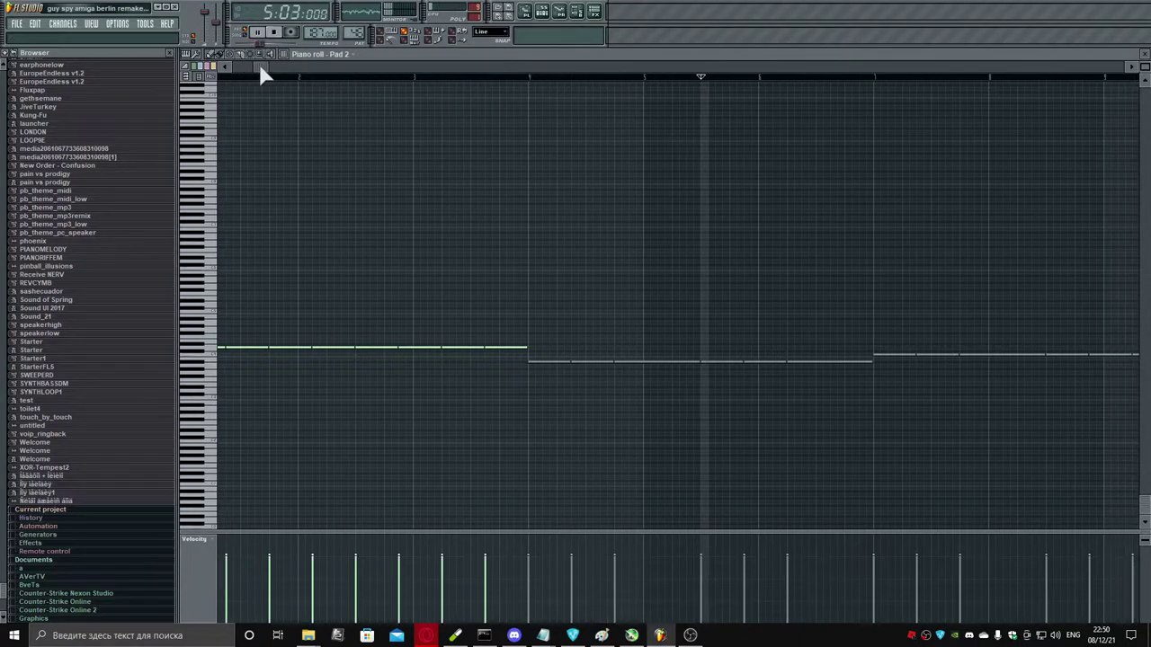
left_click_drag(351, 70, 631, 70)
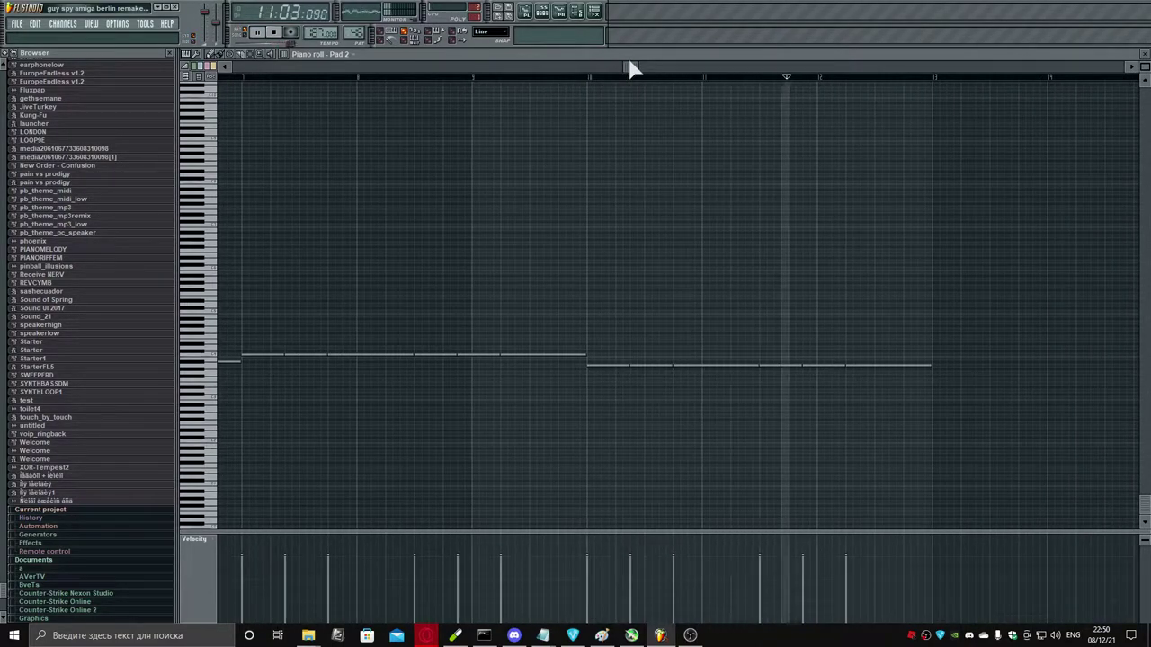
key("Escape")
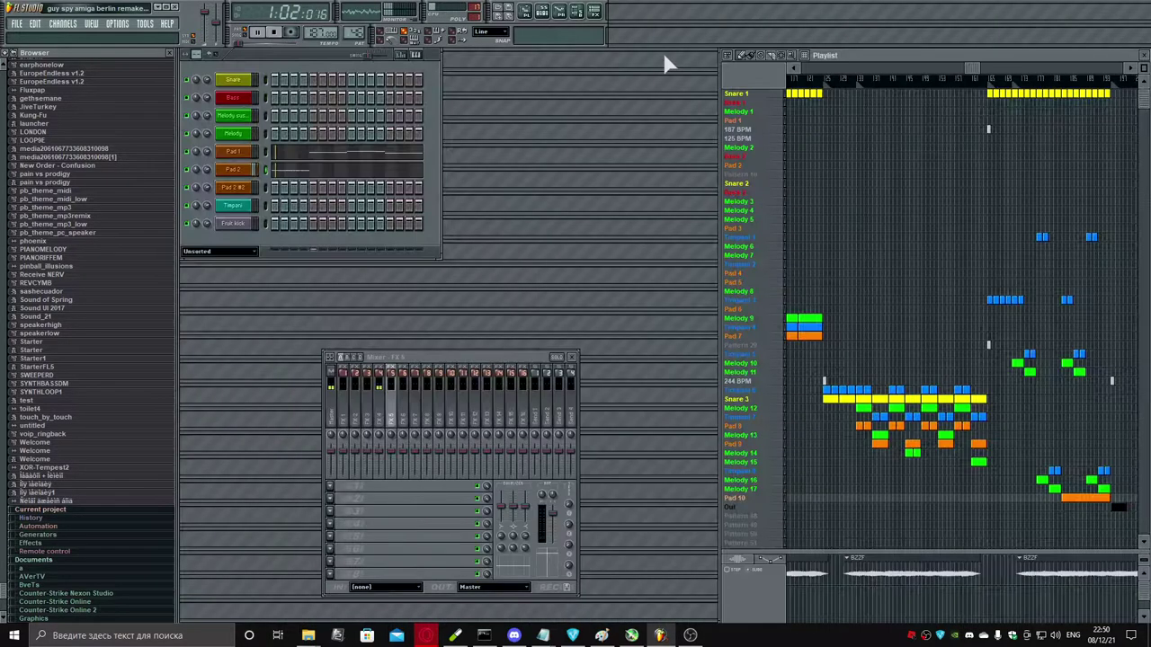
Step: Play the Out pattern and restart its playback from the beginning
left_click(760, 510)
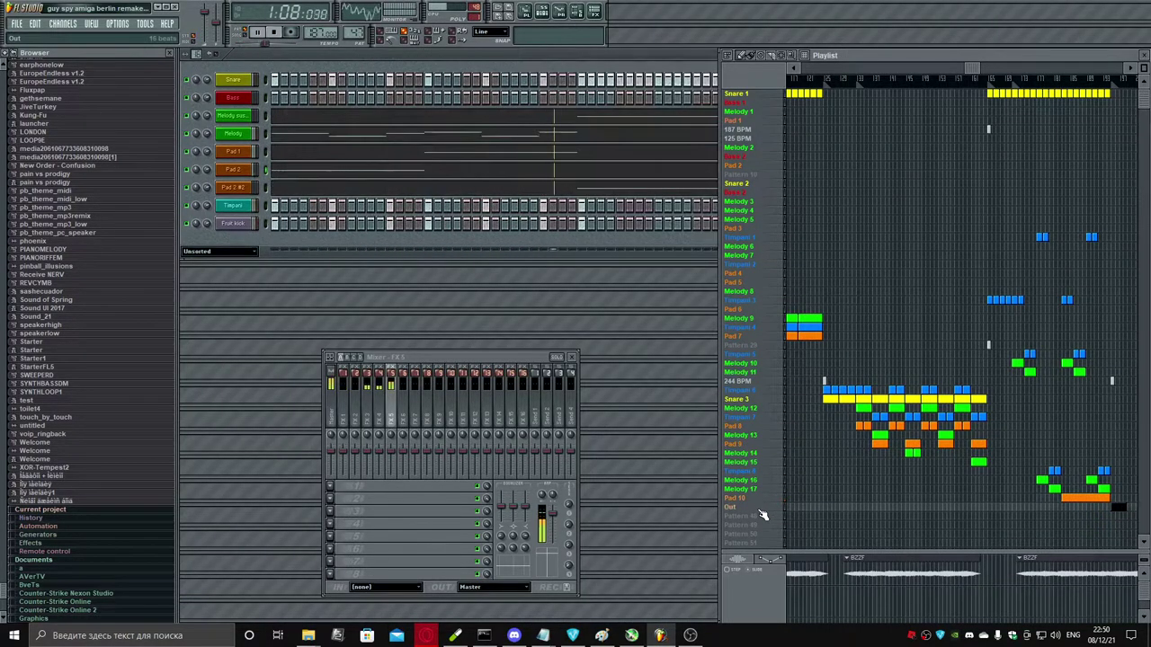
left_click(276, 33)
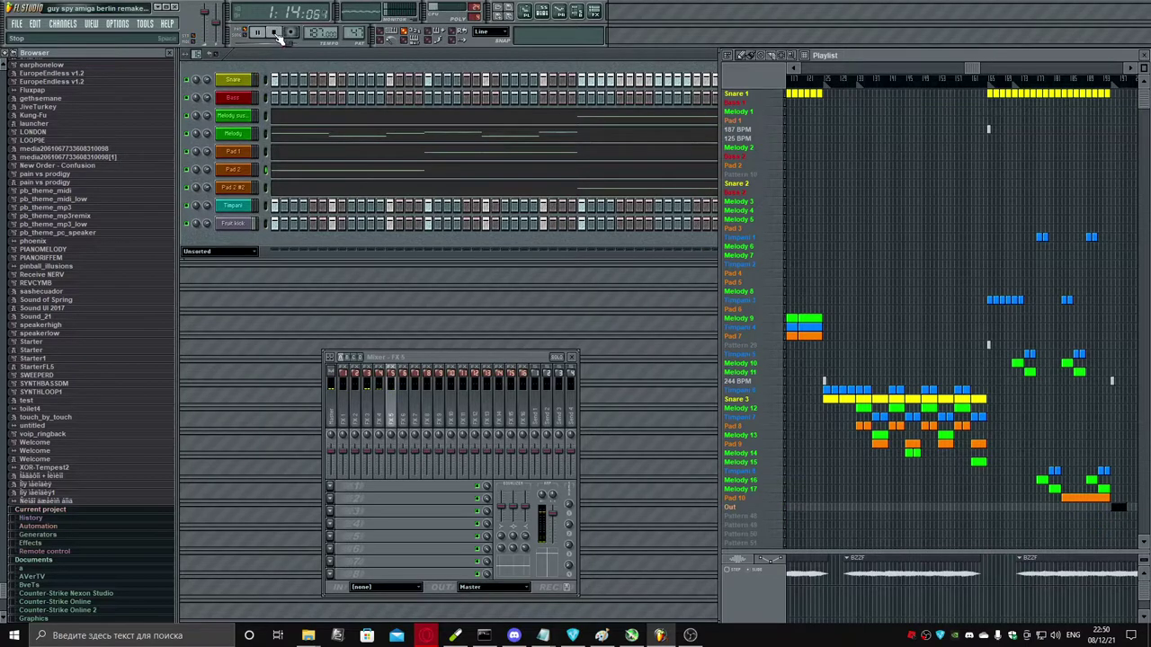
key("space")
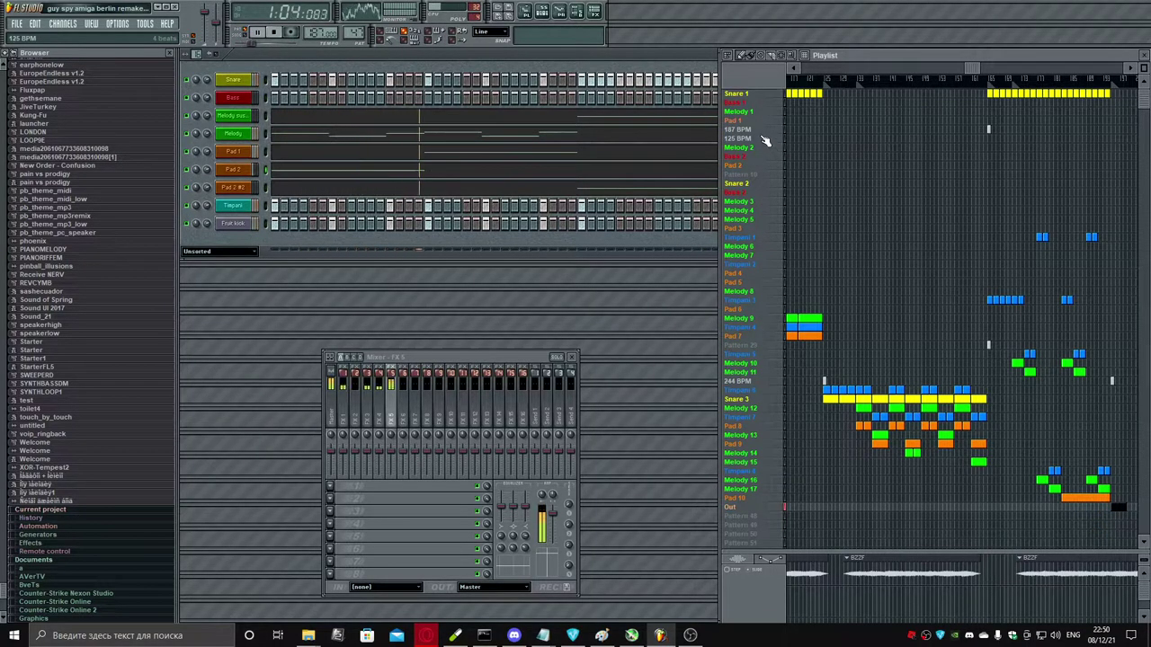
Step: Apply the 244 BPM pattern's tempo and listen to the Out pattern again, examining its full step sequence across all channels
left_click(769, 426)
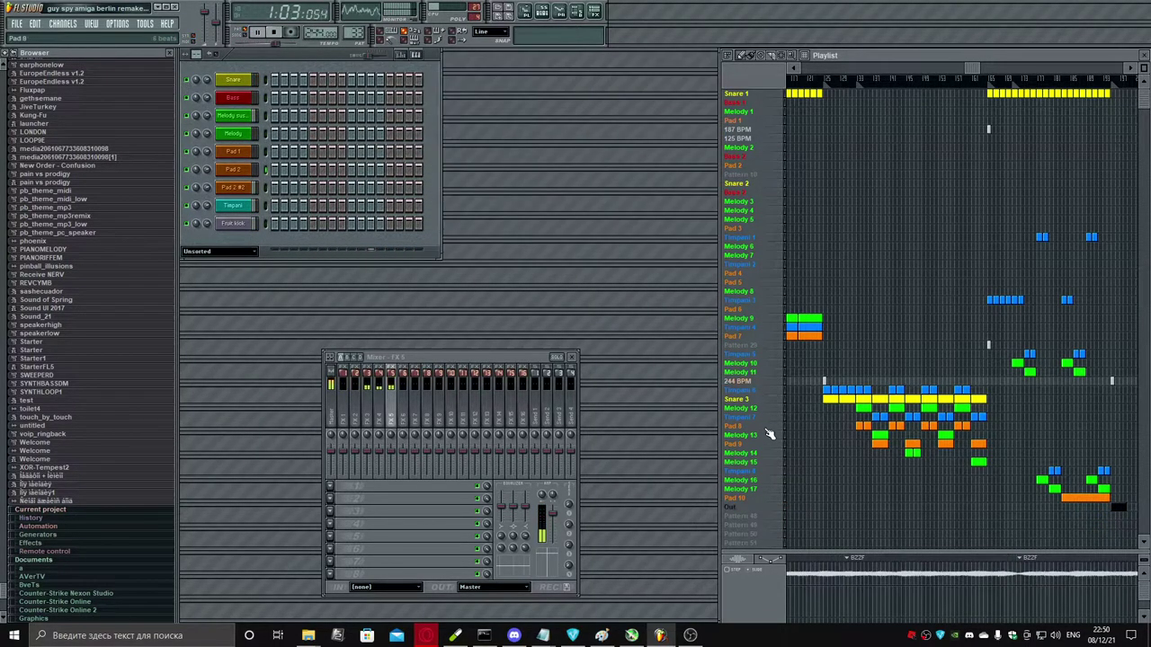
left_click(761, 511)
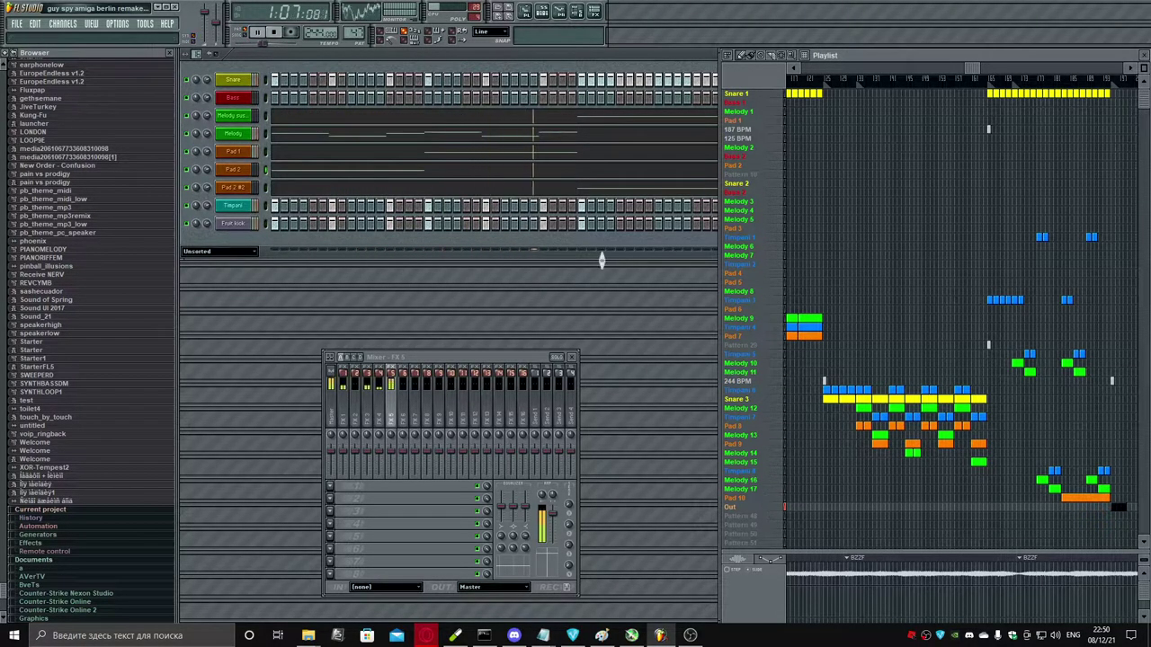
left_click(370, 63)
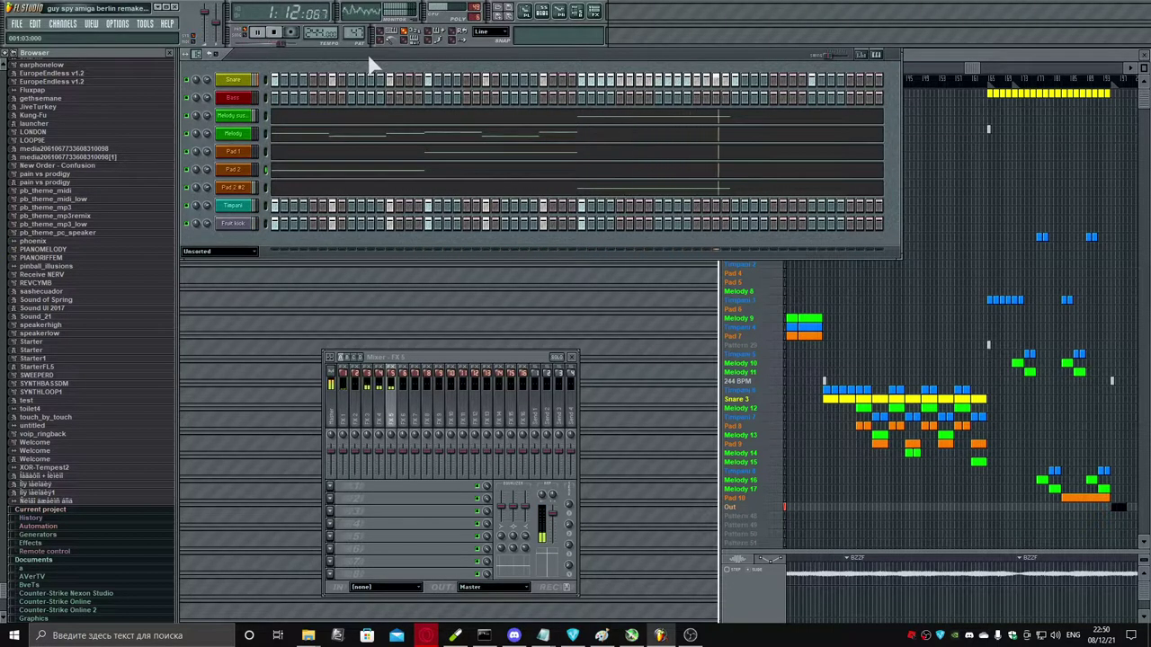
key("space")
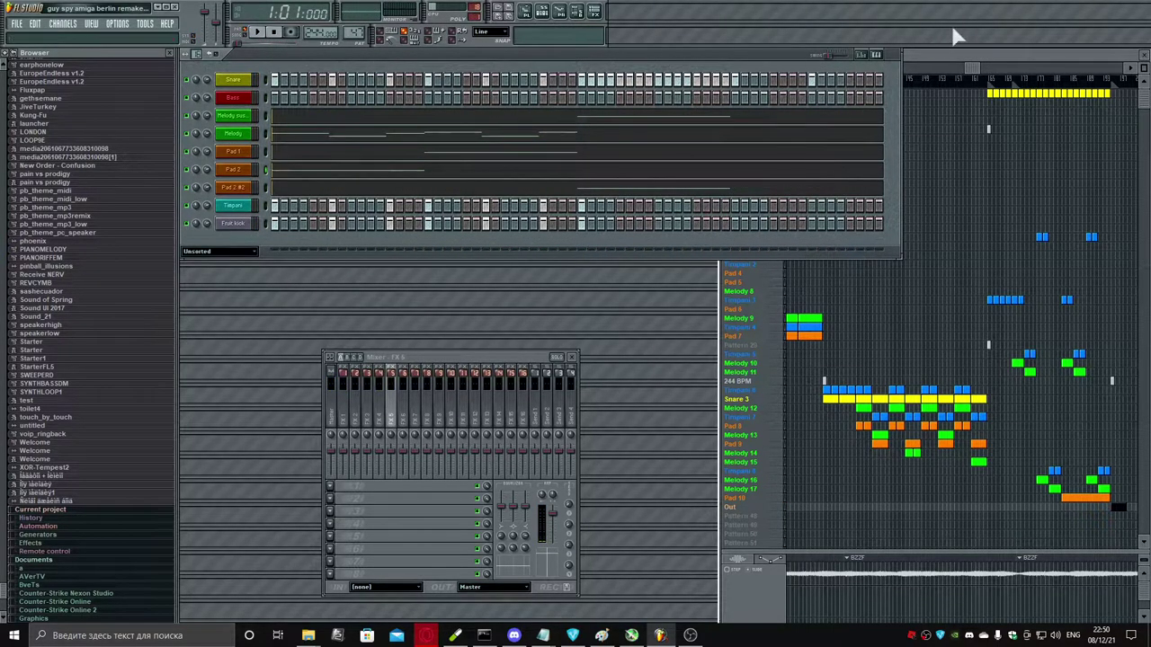
Step: Select the empty Pattern 48, maximize the playlist from its first bar and play the whole song through to its end
left_click(971, 65)
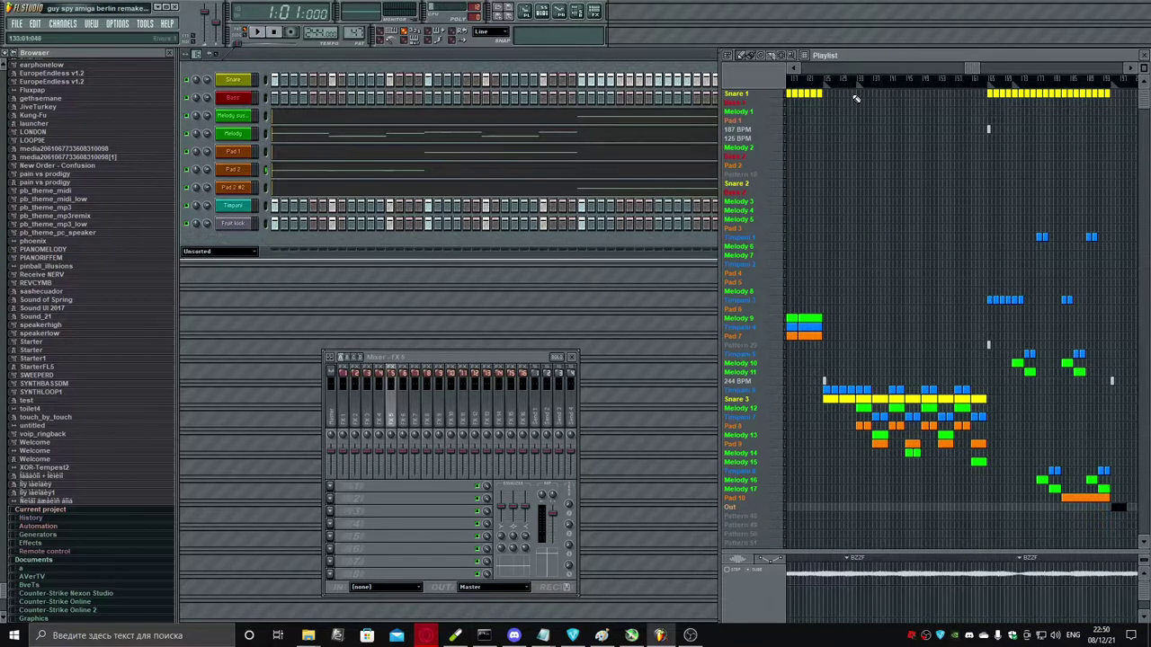
left_click(755, 516)
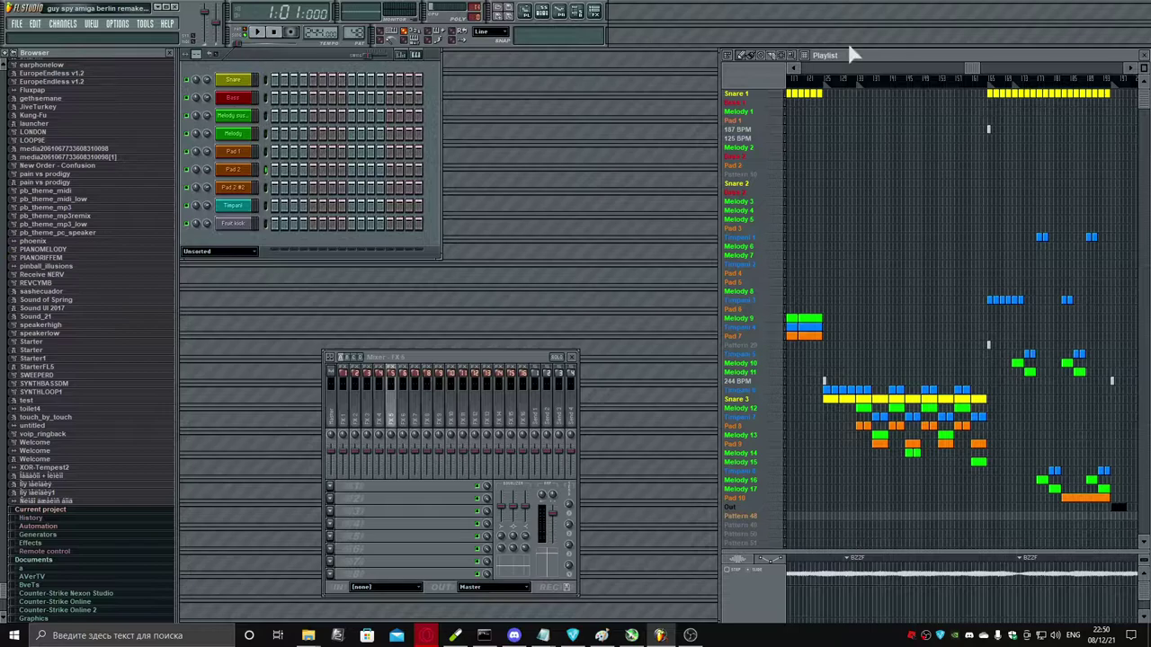
left_click(808, 68)
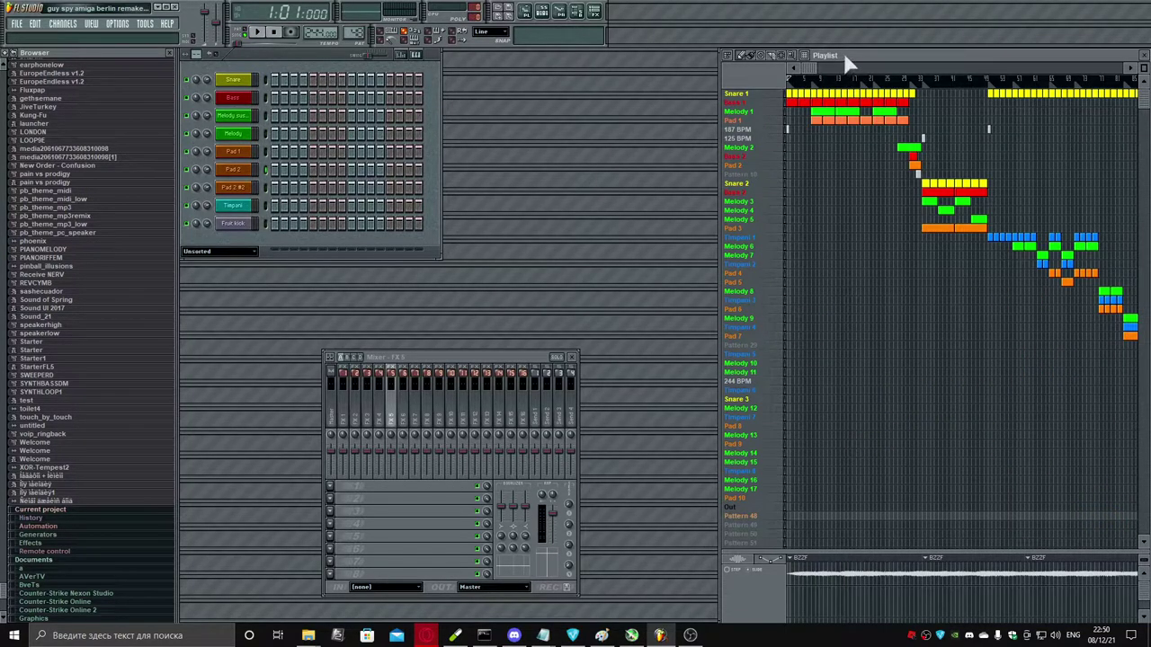
double_click(839, 57)
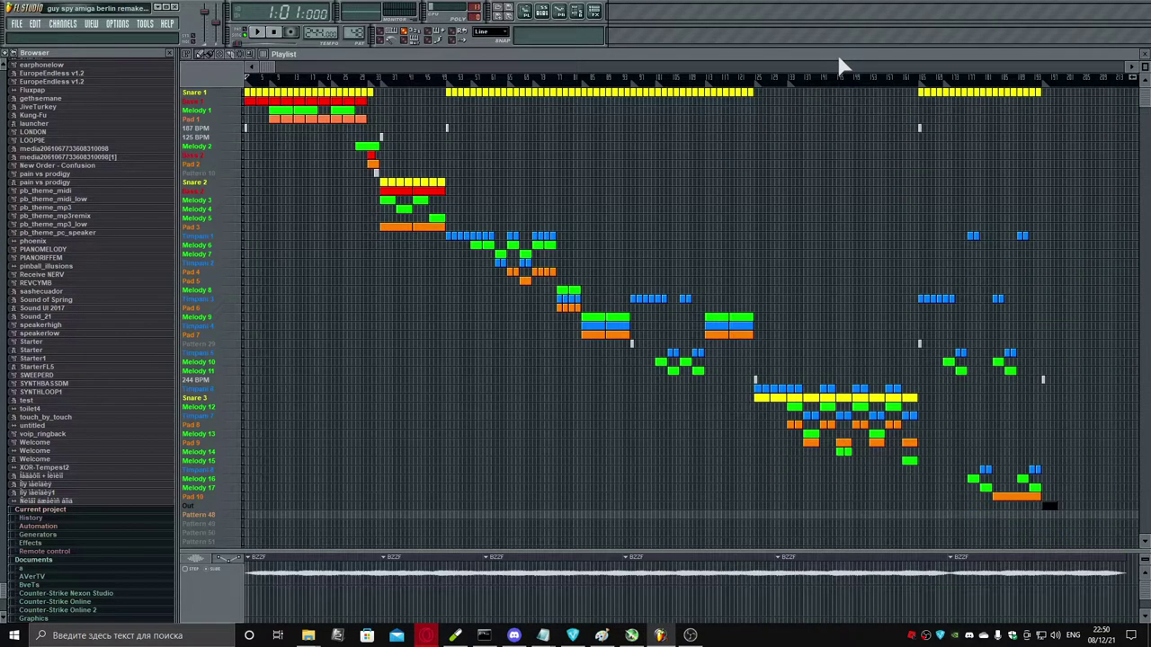
key("space")
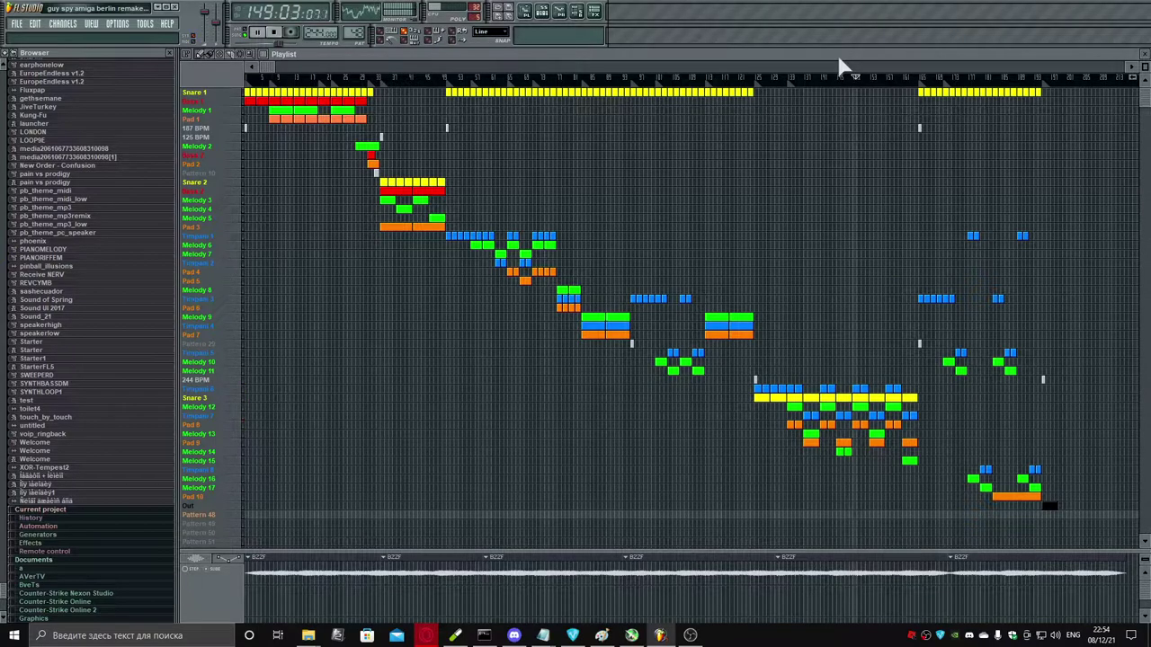
scroll(831, 64, "down", 3)
scroll(809, 103, "up", 3)
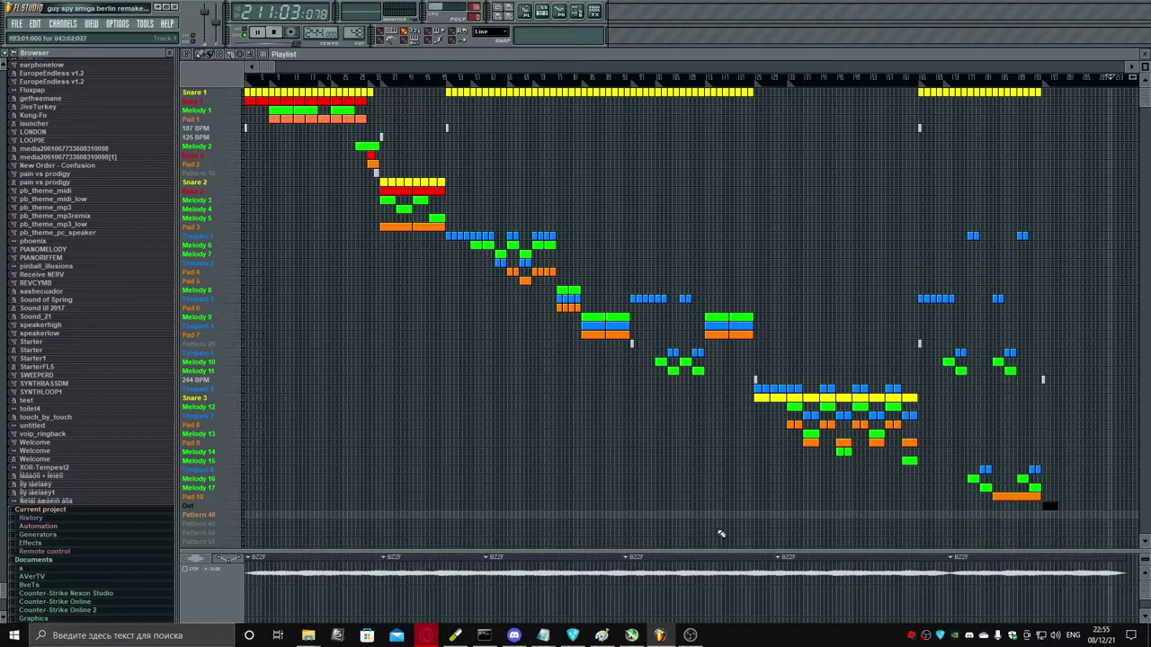
Step: Switch to the OBS Studio window
left_click(689, 635)
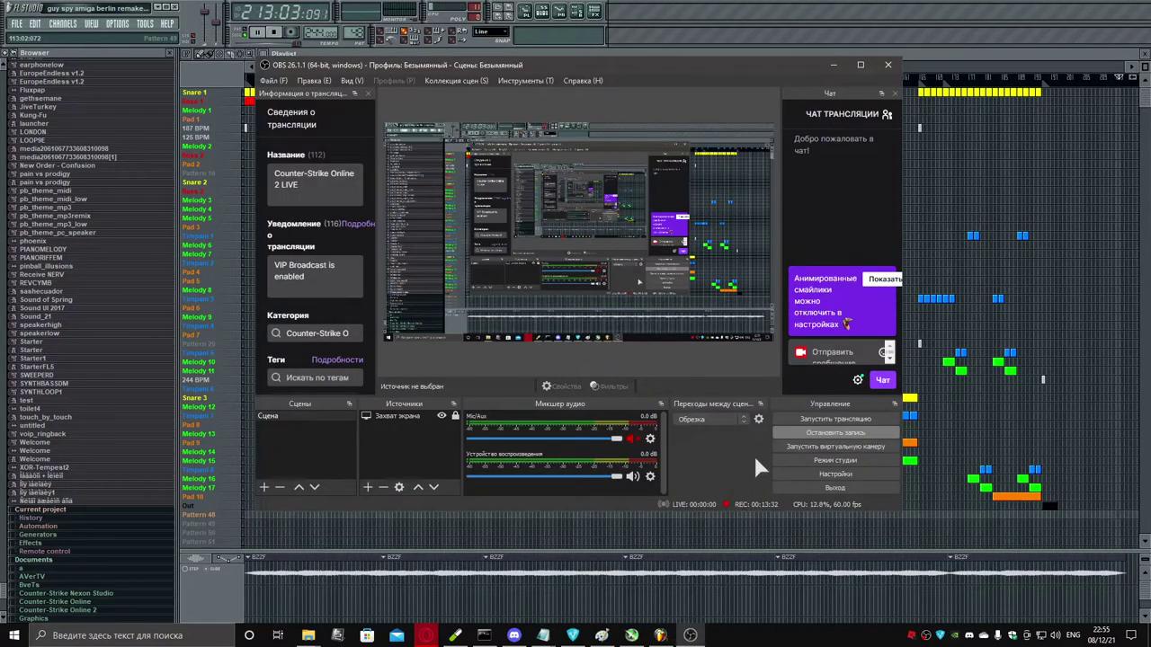